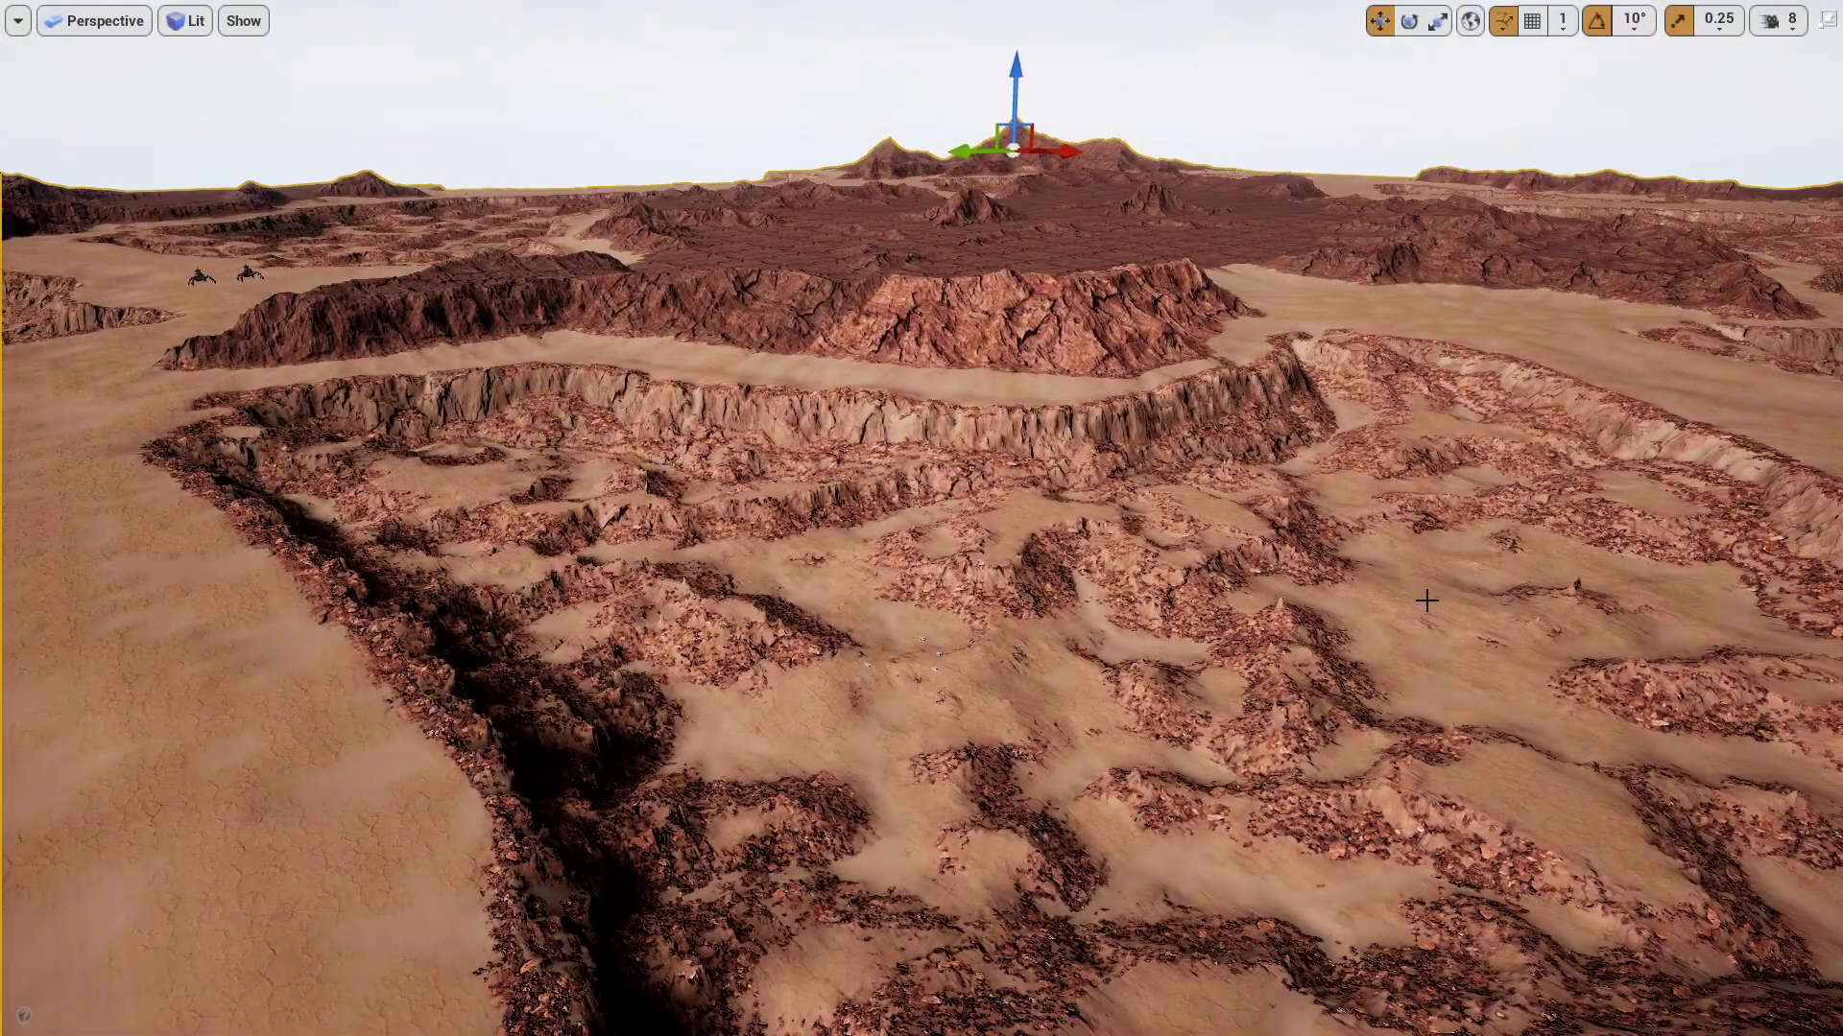
- Tilt the view up, set the viewport camera speed to 5, and fly forward over the canyon floor
right_click_drag(1426, 618, 1536, 461)
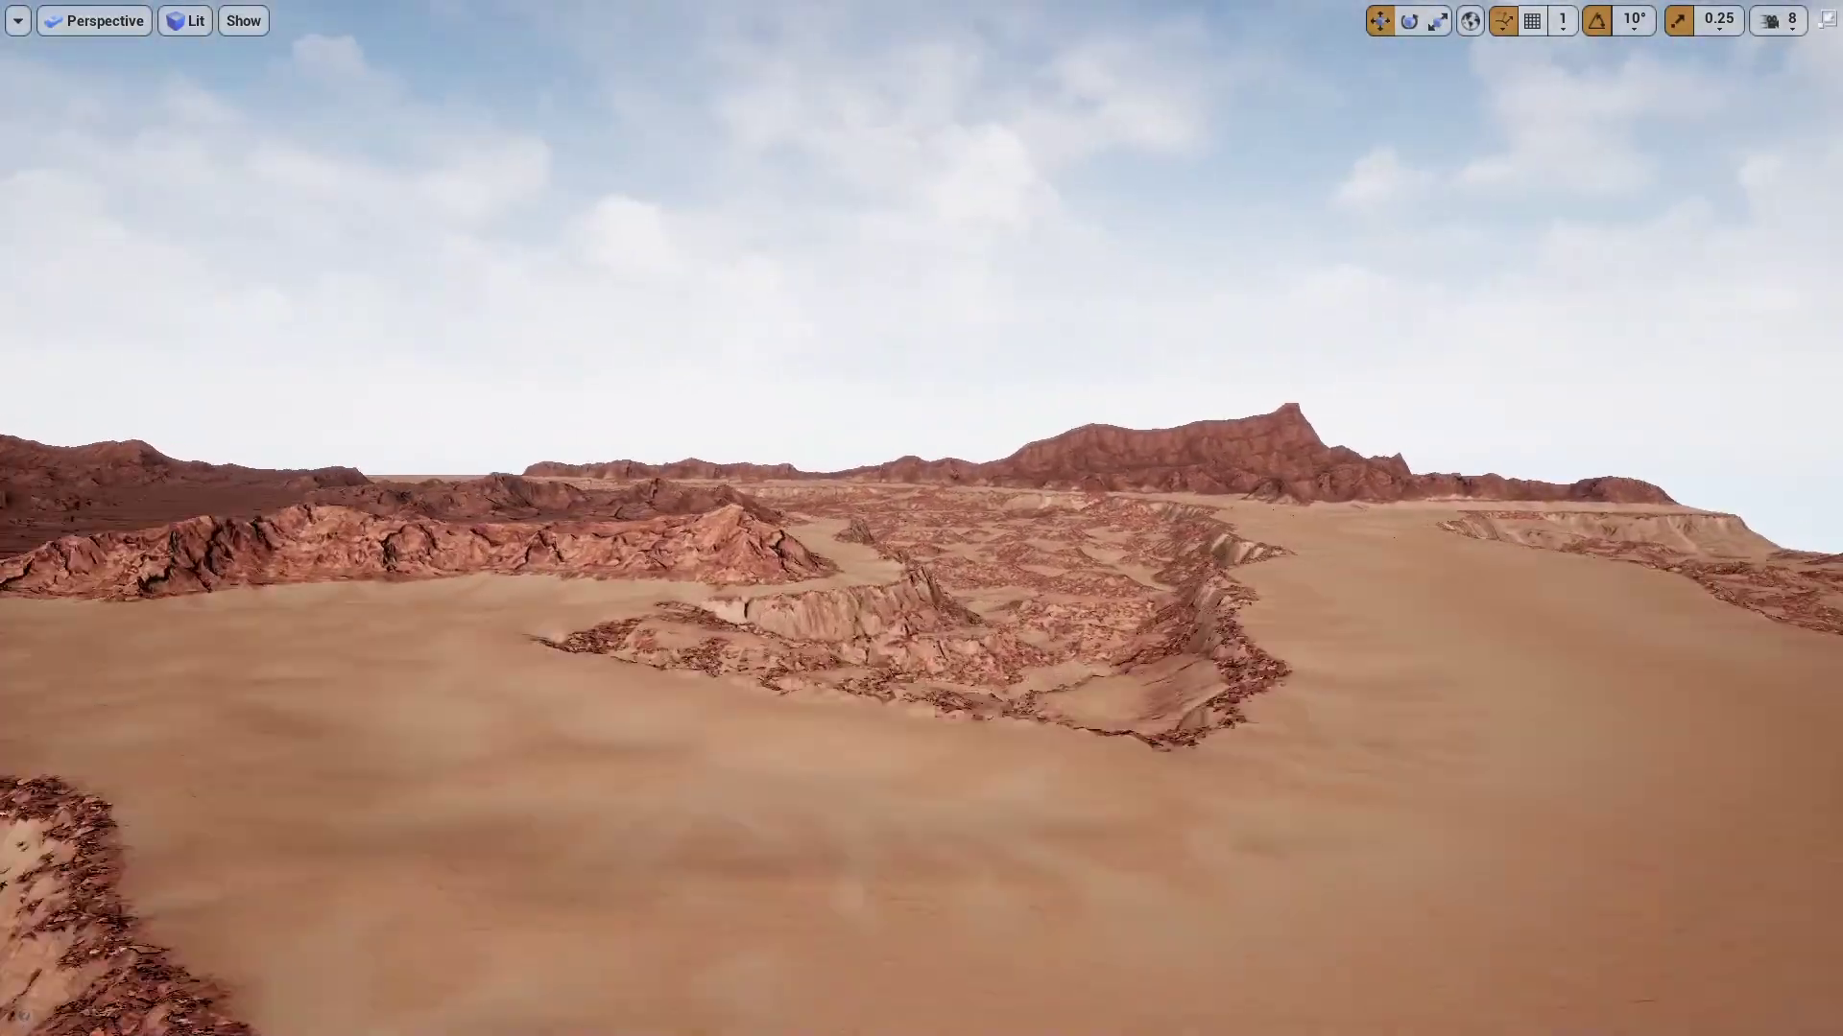
left_click(1778, 31)
right_click_drag(1648, 192, 1648, 154)
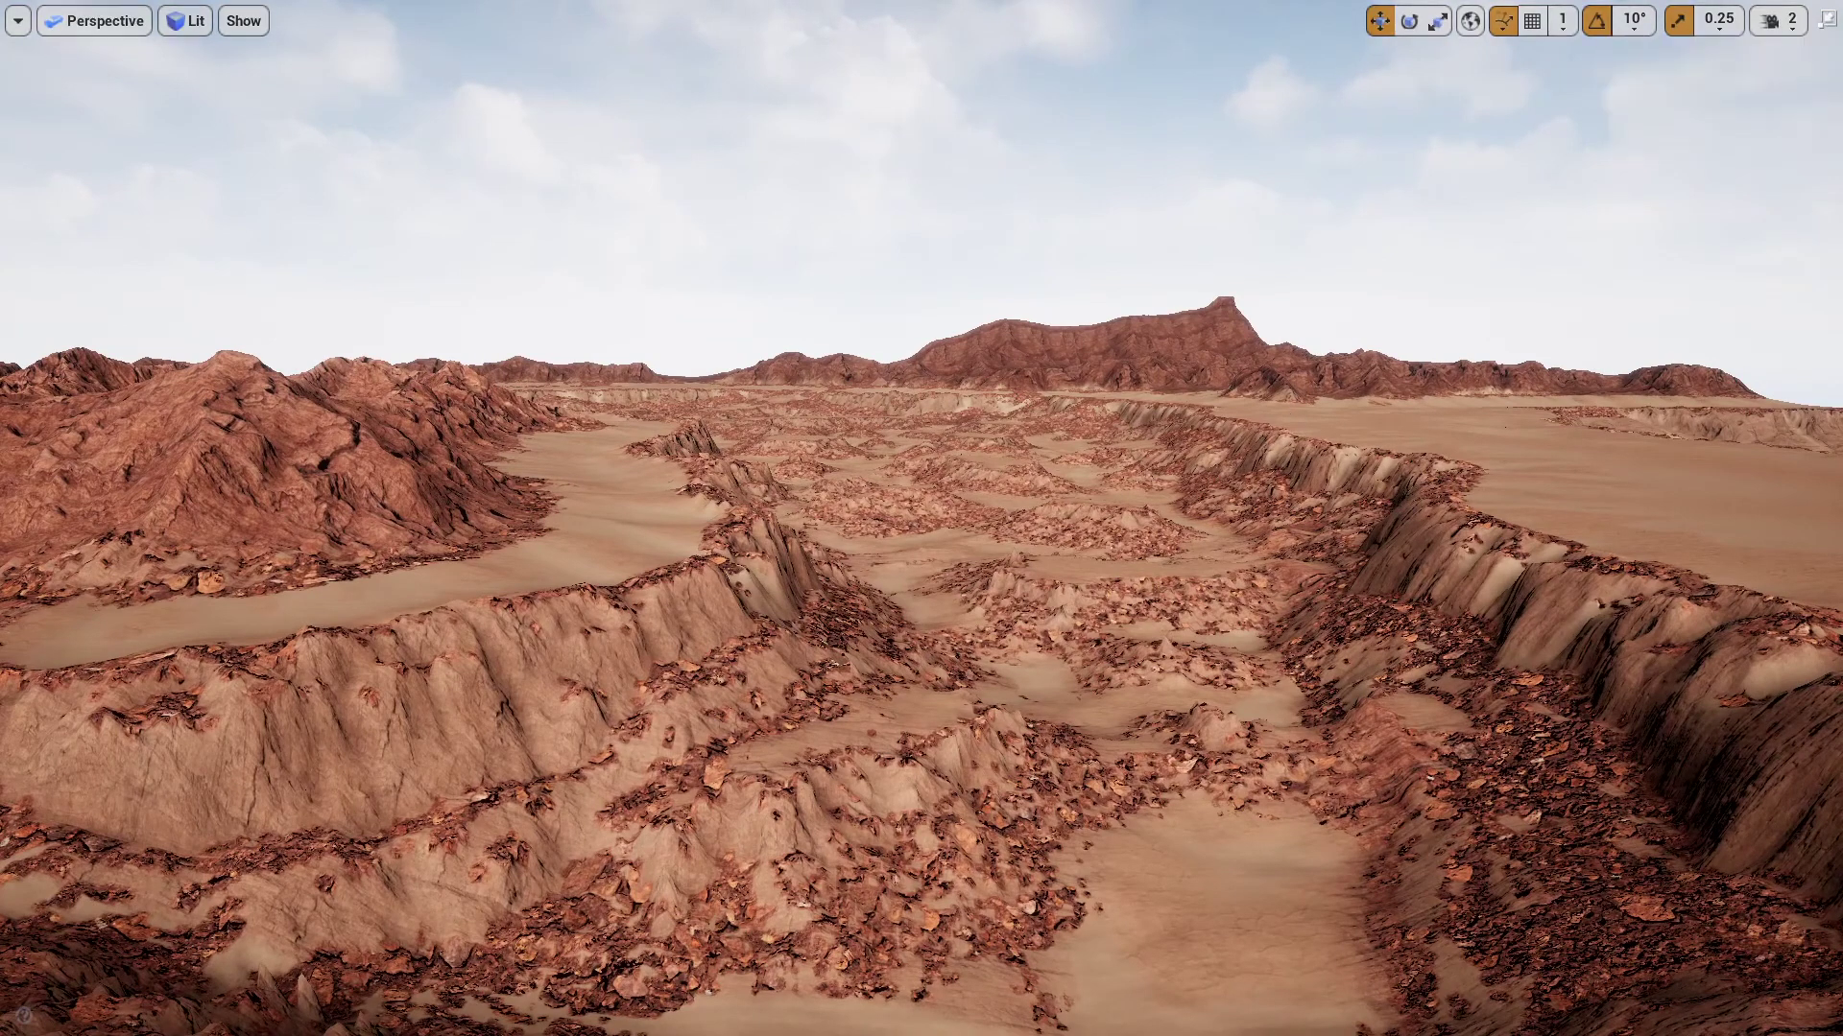
left_click(1770, 31)
mouse_move(1694, 192)
right_mouse_down()
mouse_move(1694, 250)
mouse_move(1689, 115)
right_mouse_up()
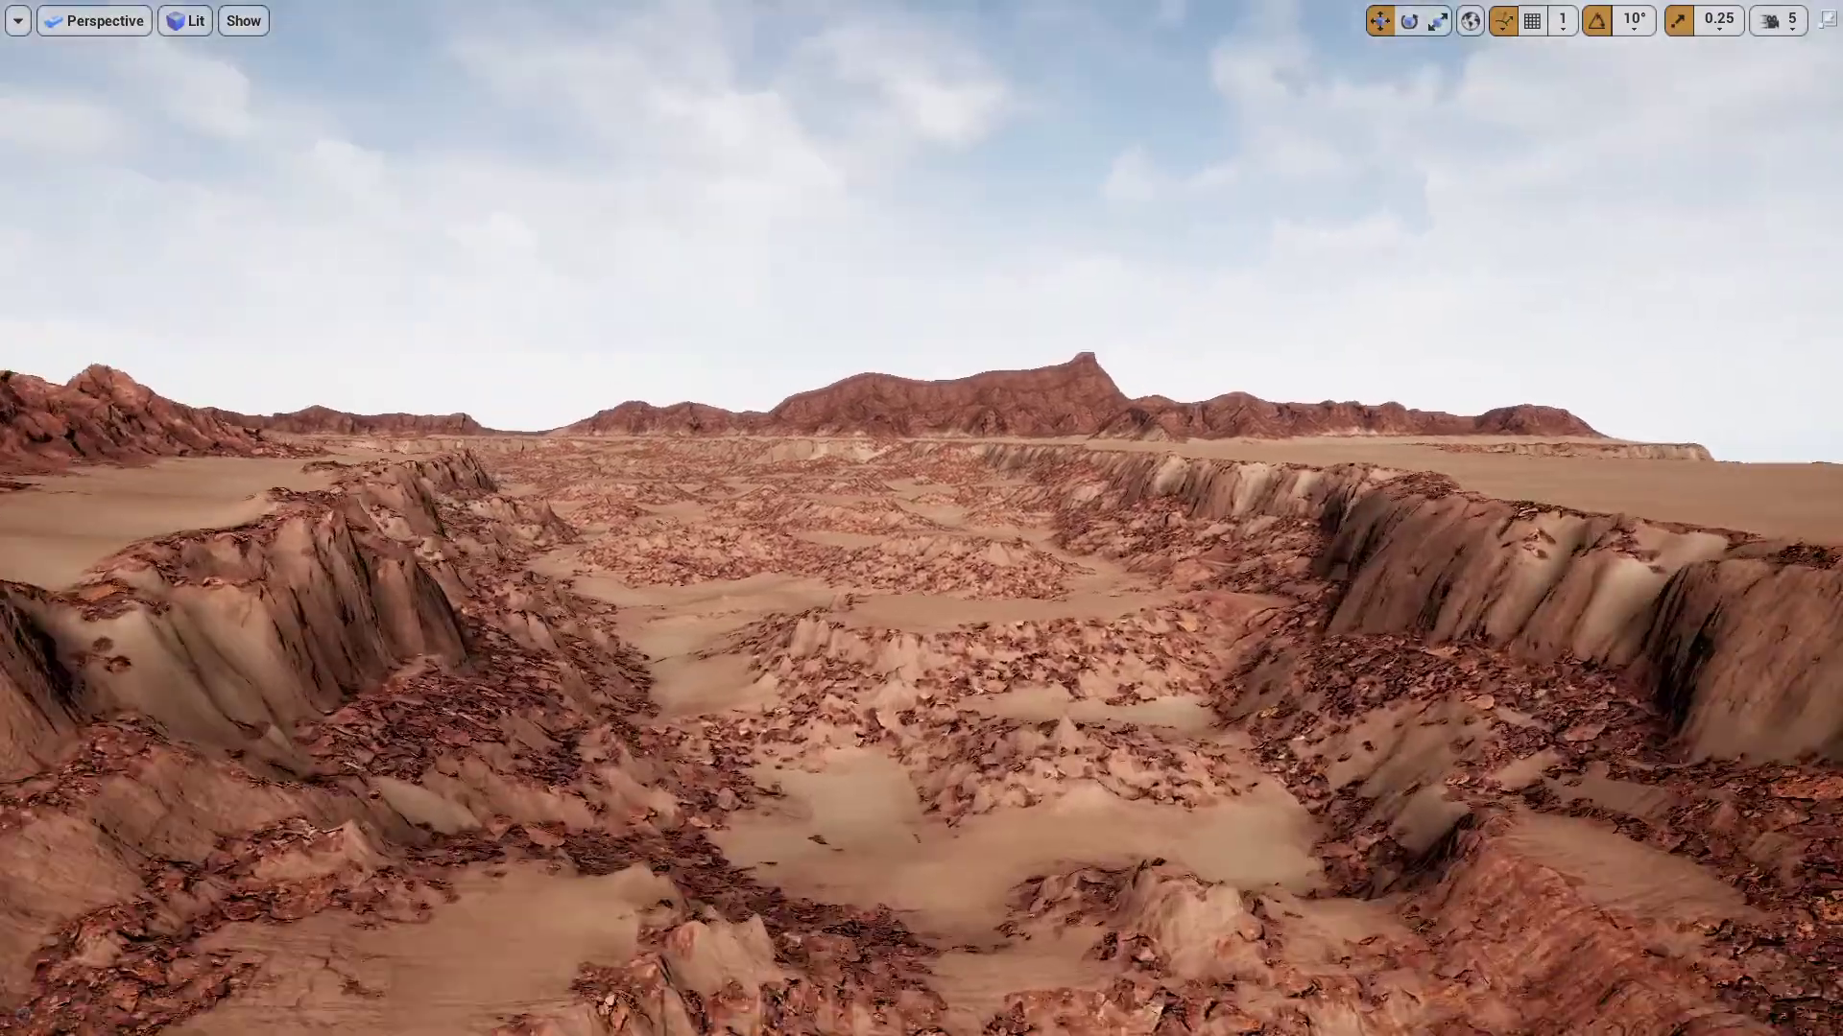
mouse_move(1689, 192)
right_mouse_down()
mouse_move(1689, 144)
mouse_move(1689, 365)
mouse_move(1593, 365)
mouse_move(1593, 297)
mouse_move(1498, 240)
mouse_move(1478, 144)
right_mouse_up()
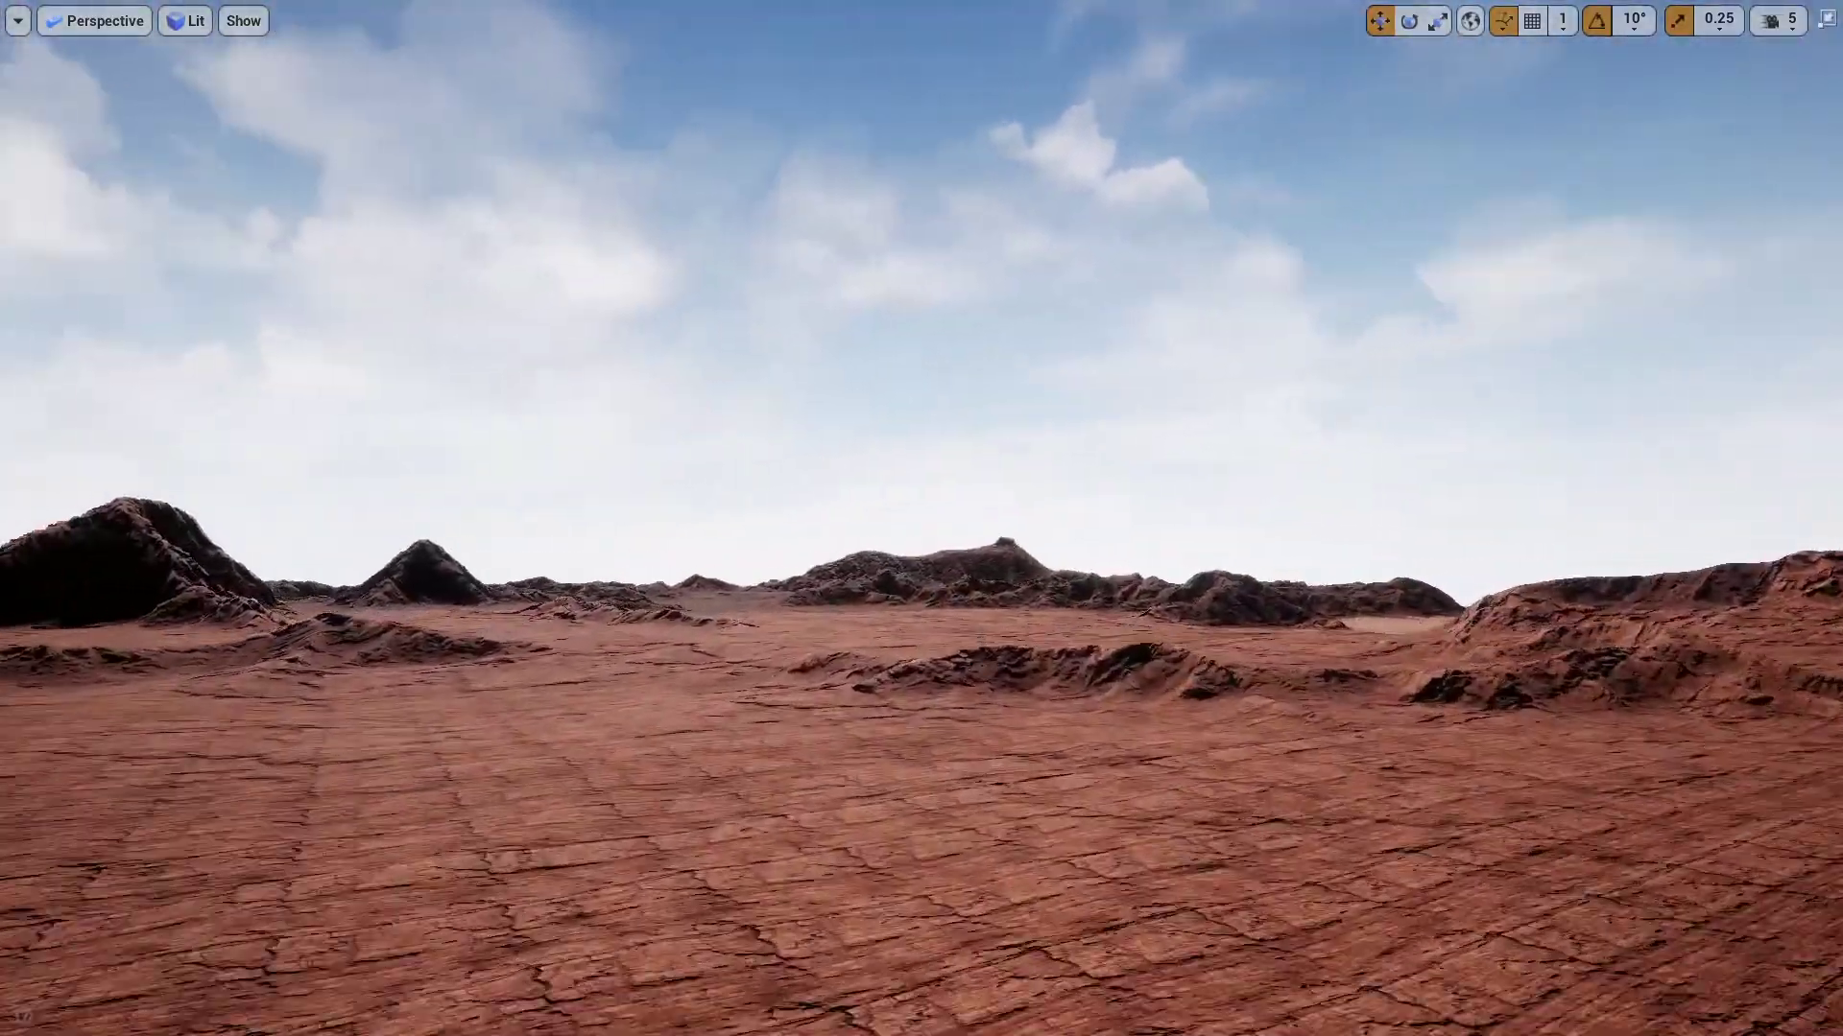
right_click_drag(1477, 144, 1478, 153)
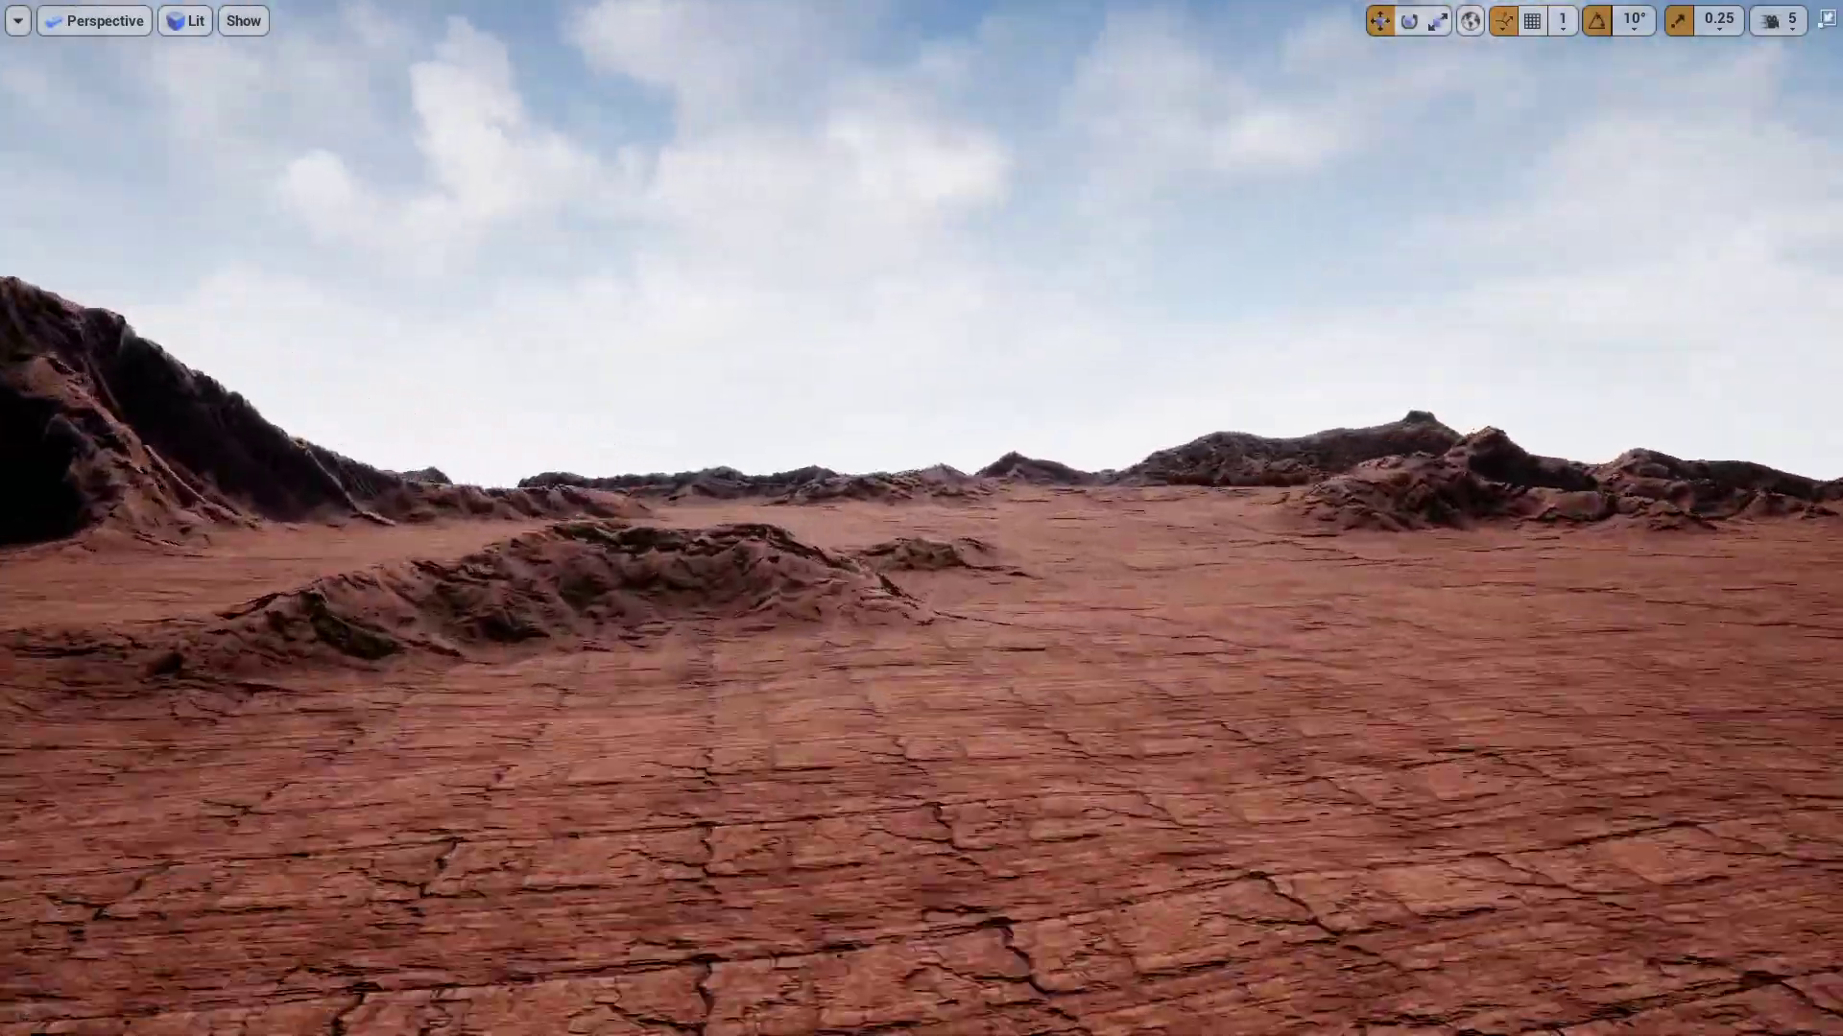
right_click_drag(1478, 153, 1478, 153)
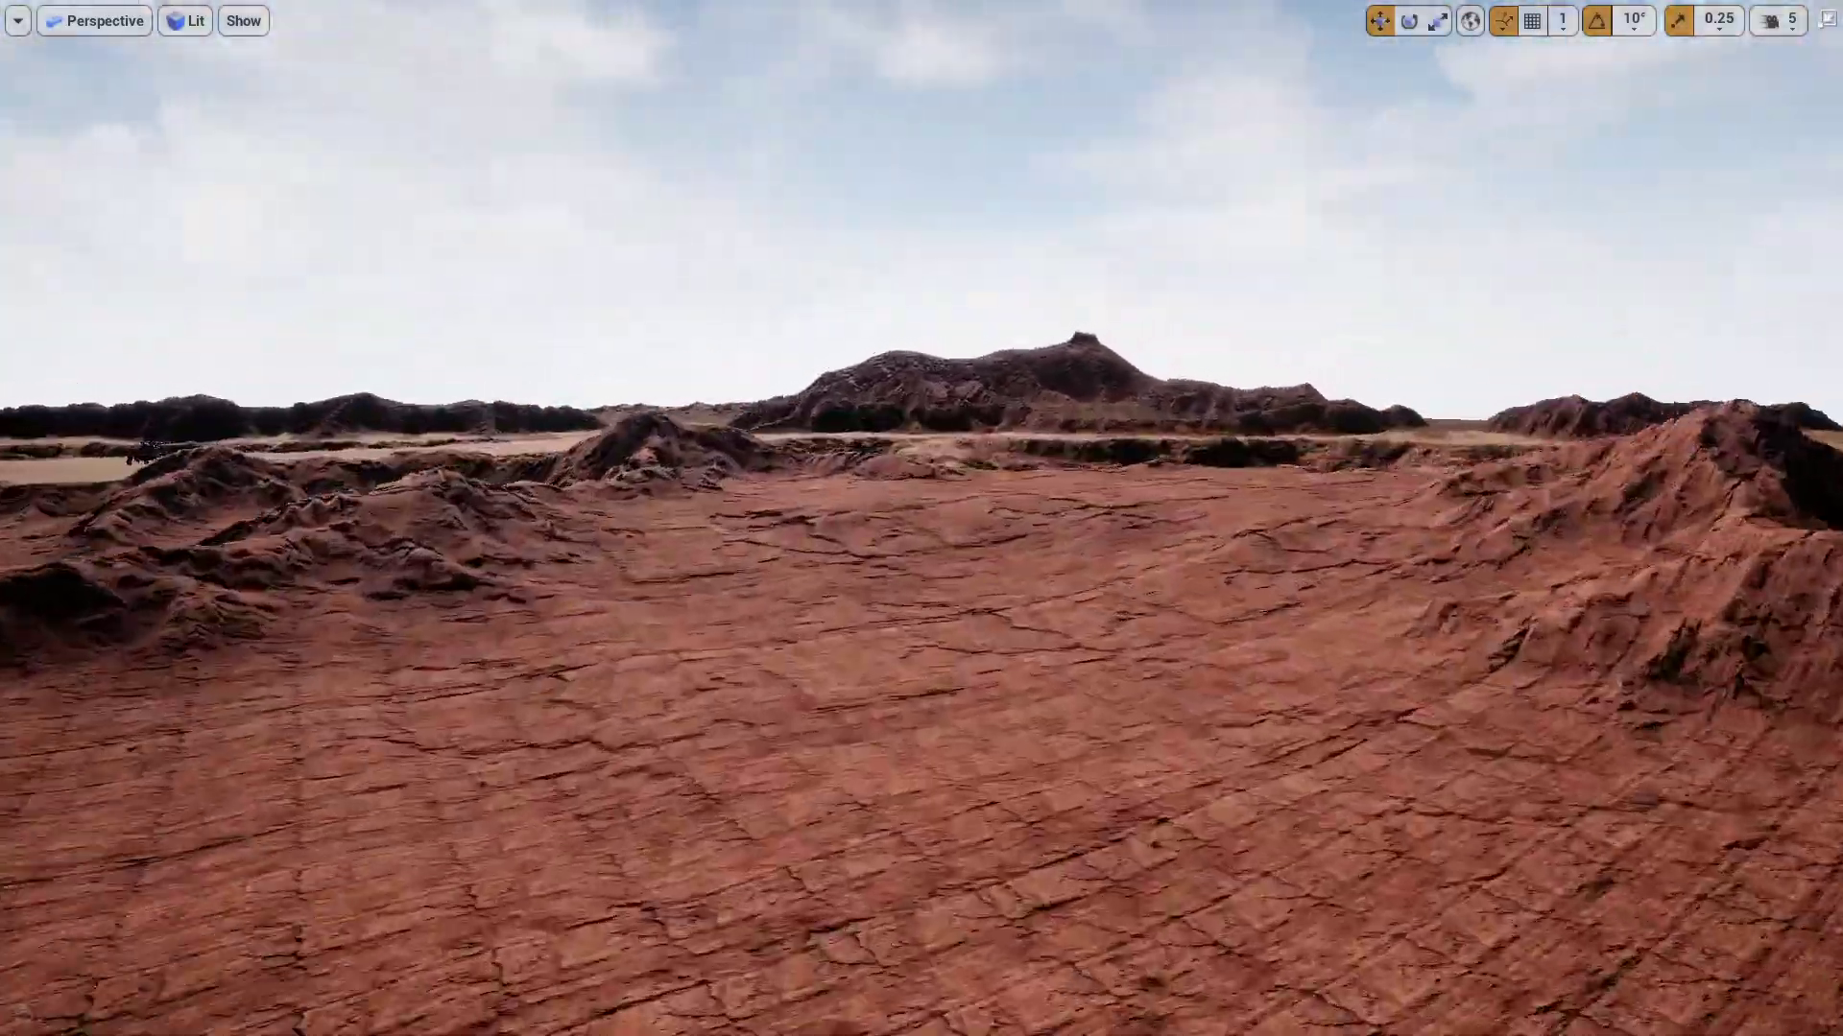
right_click_drag(1478, 154, 1477, 154)
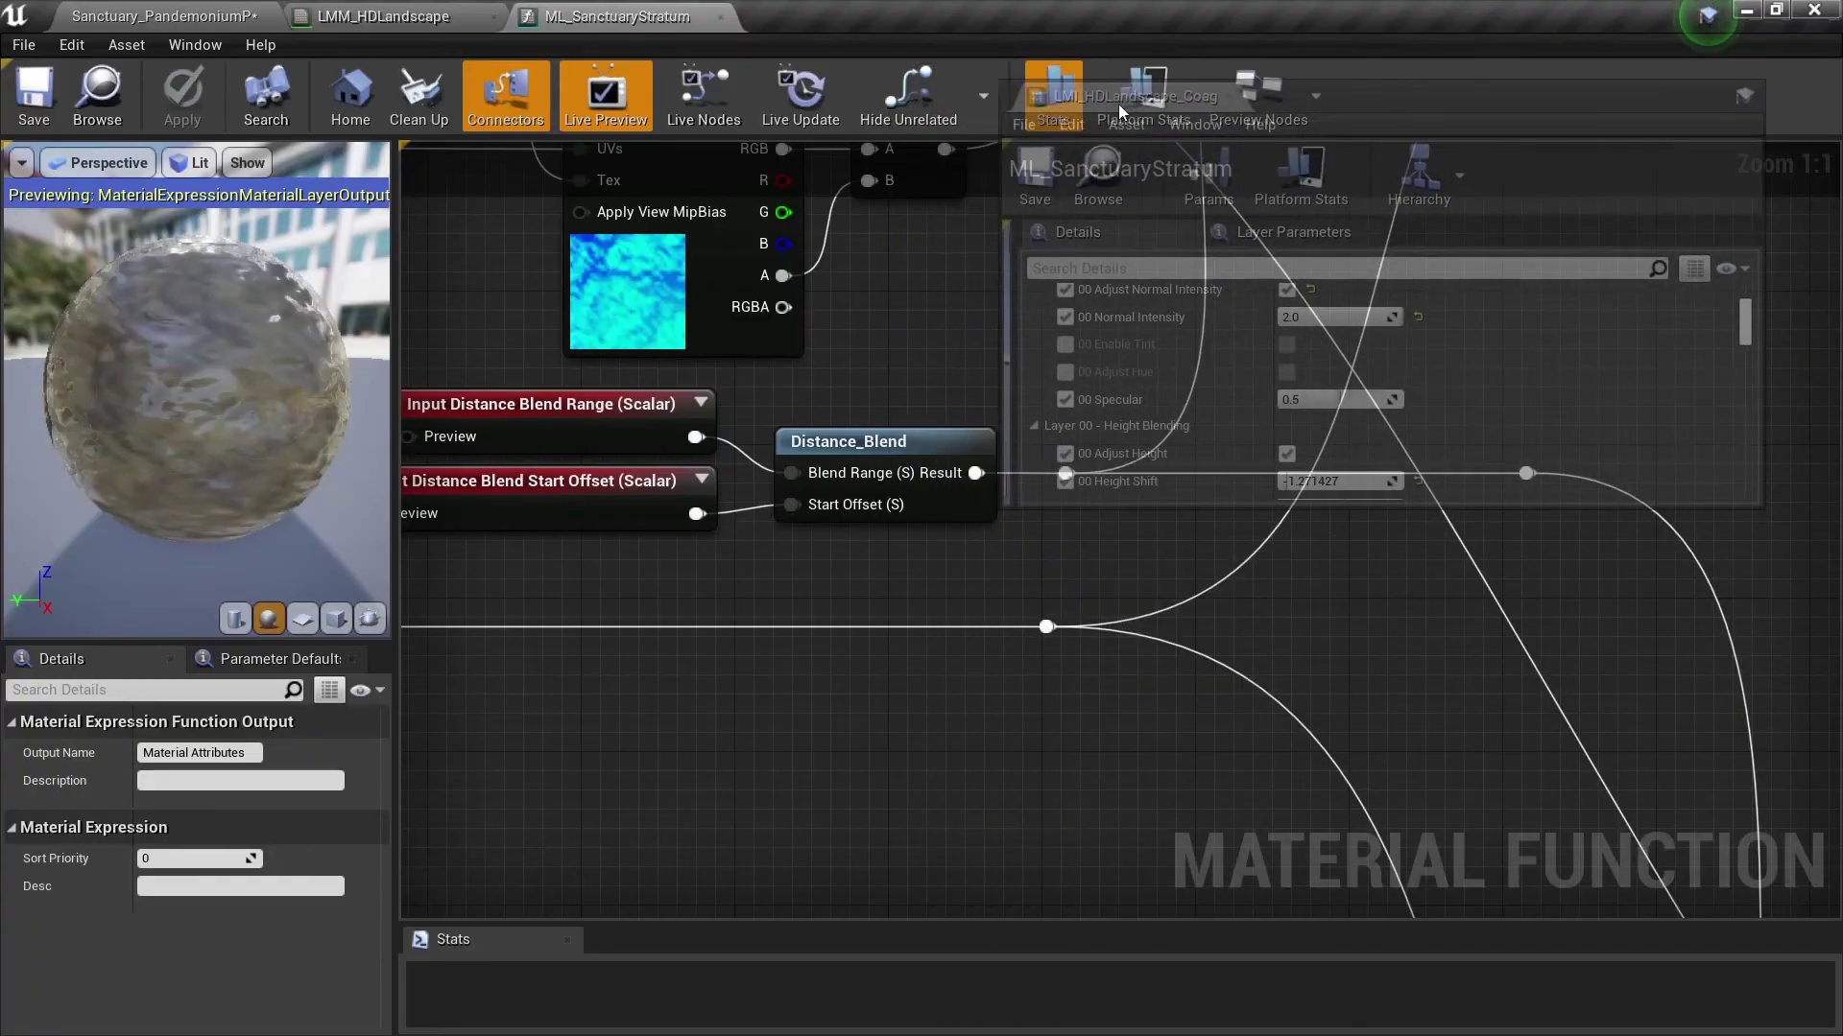
- Return to the level viewport and arrange the material instance window beside it, scrolled to Layer 02 Height Blending
left_click(163, 17)
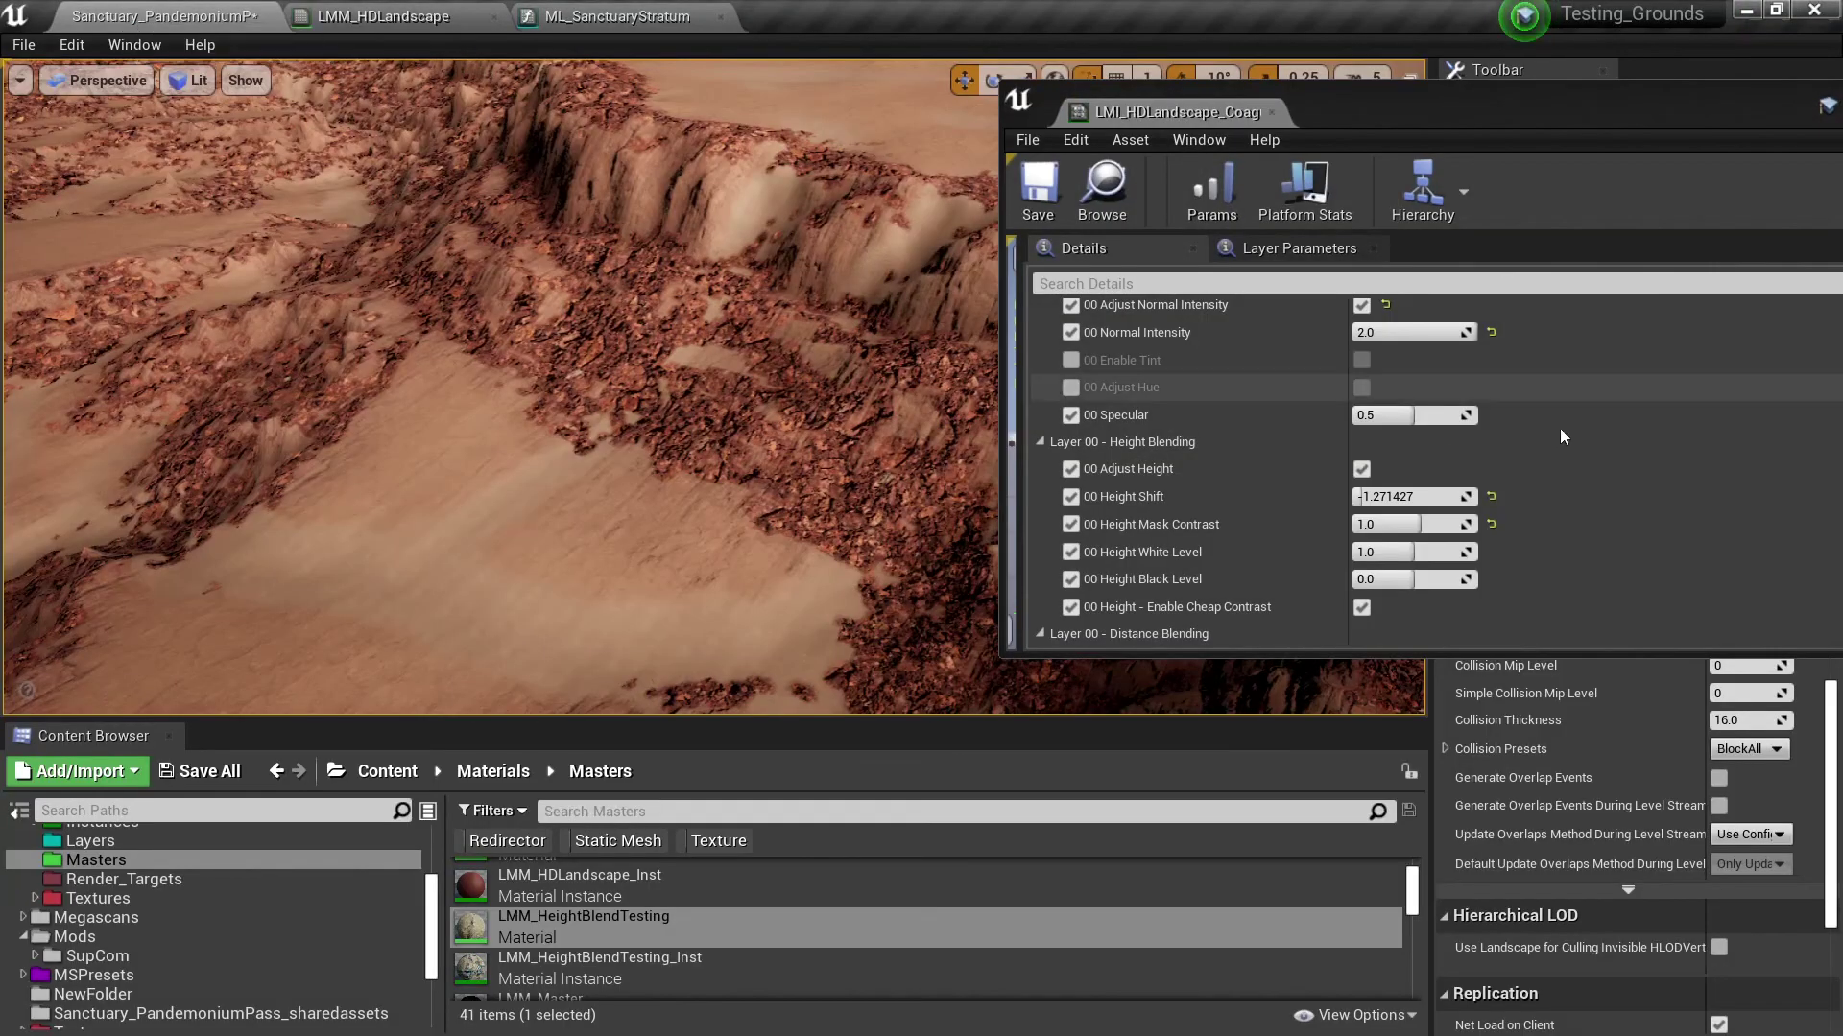
scroll(1552, 493, "up", 5)
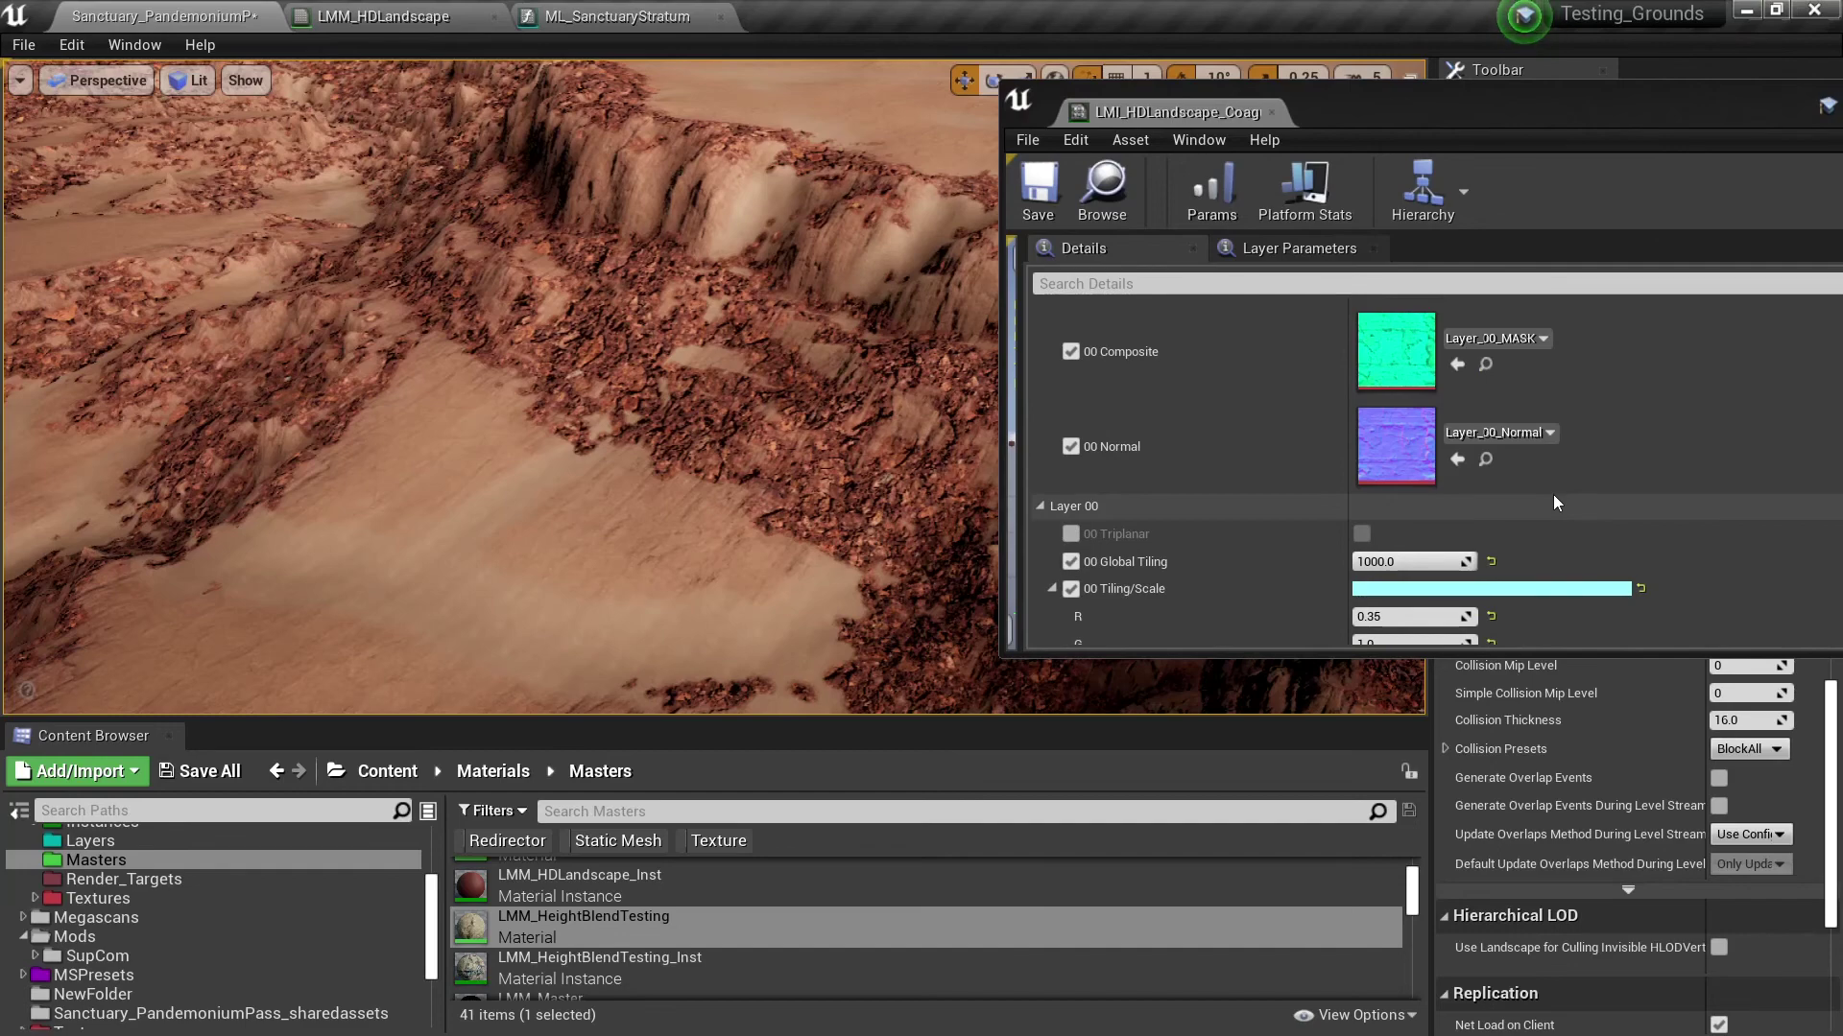
scroll(1553, 494, "down", 5)
scroll(1553, 496, "down", 5)
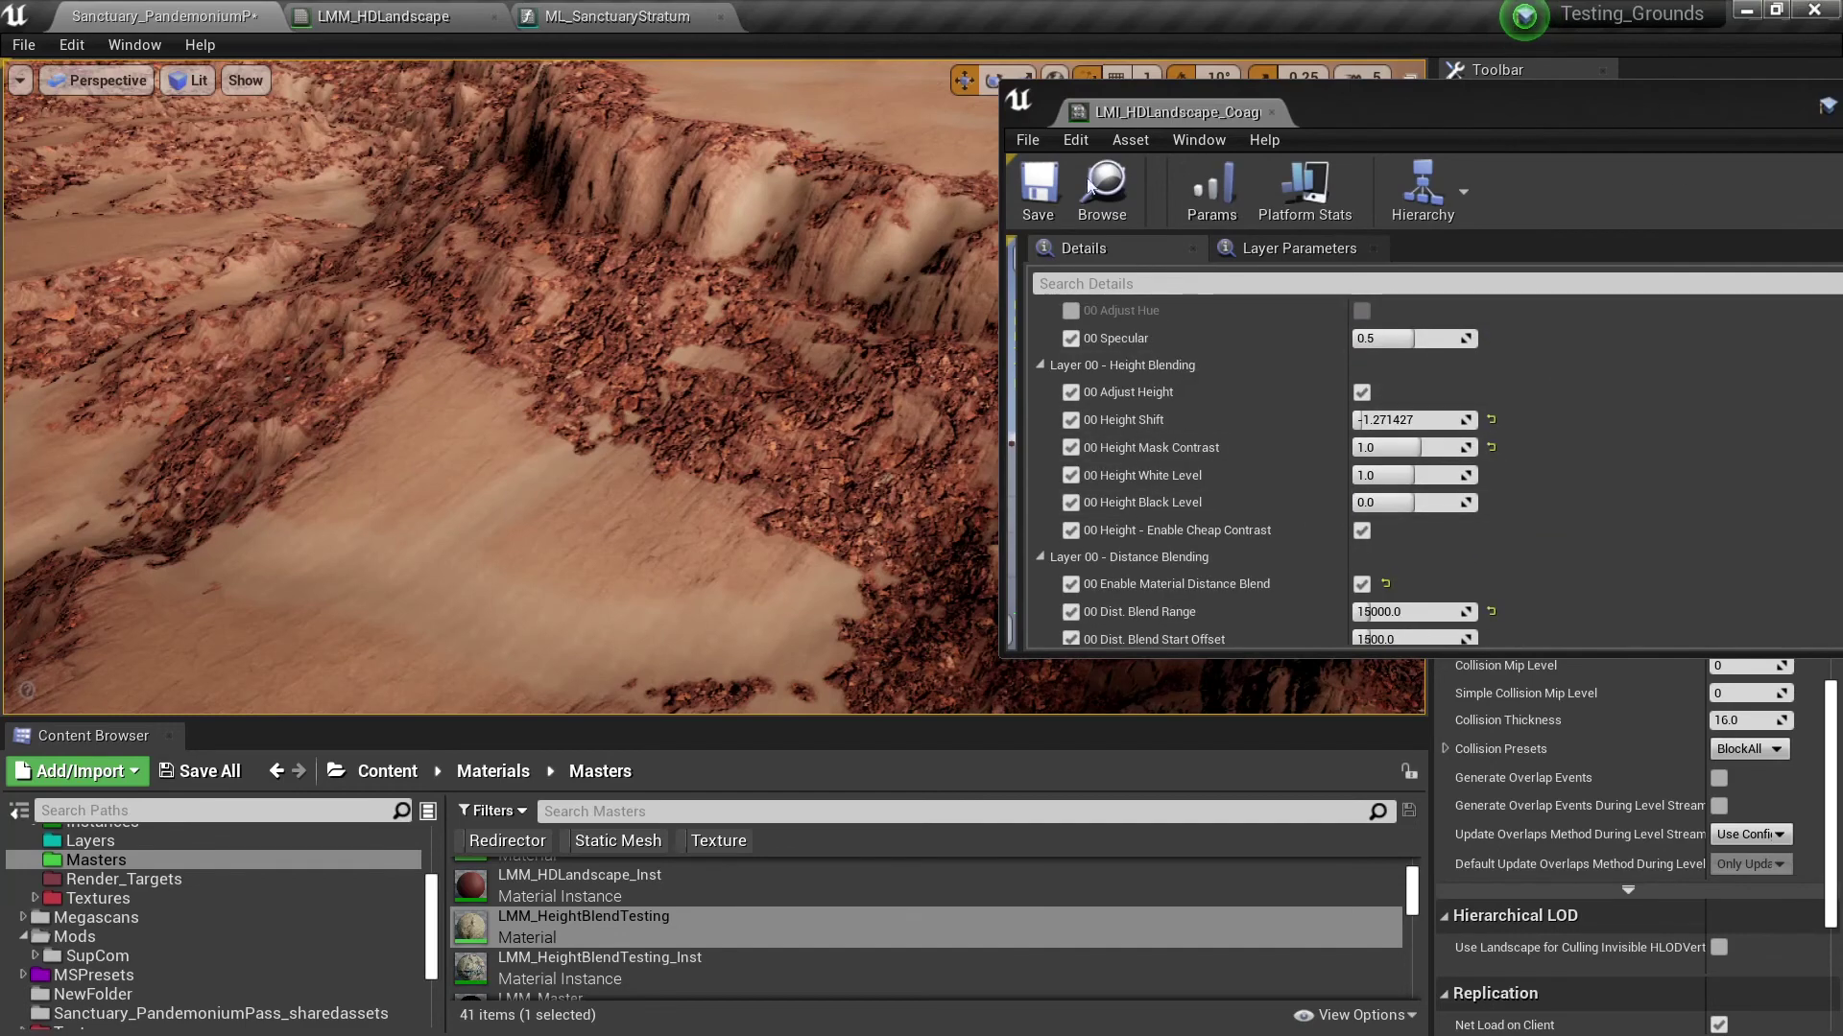
left_click_drag(1001, 199, 1189, 200)
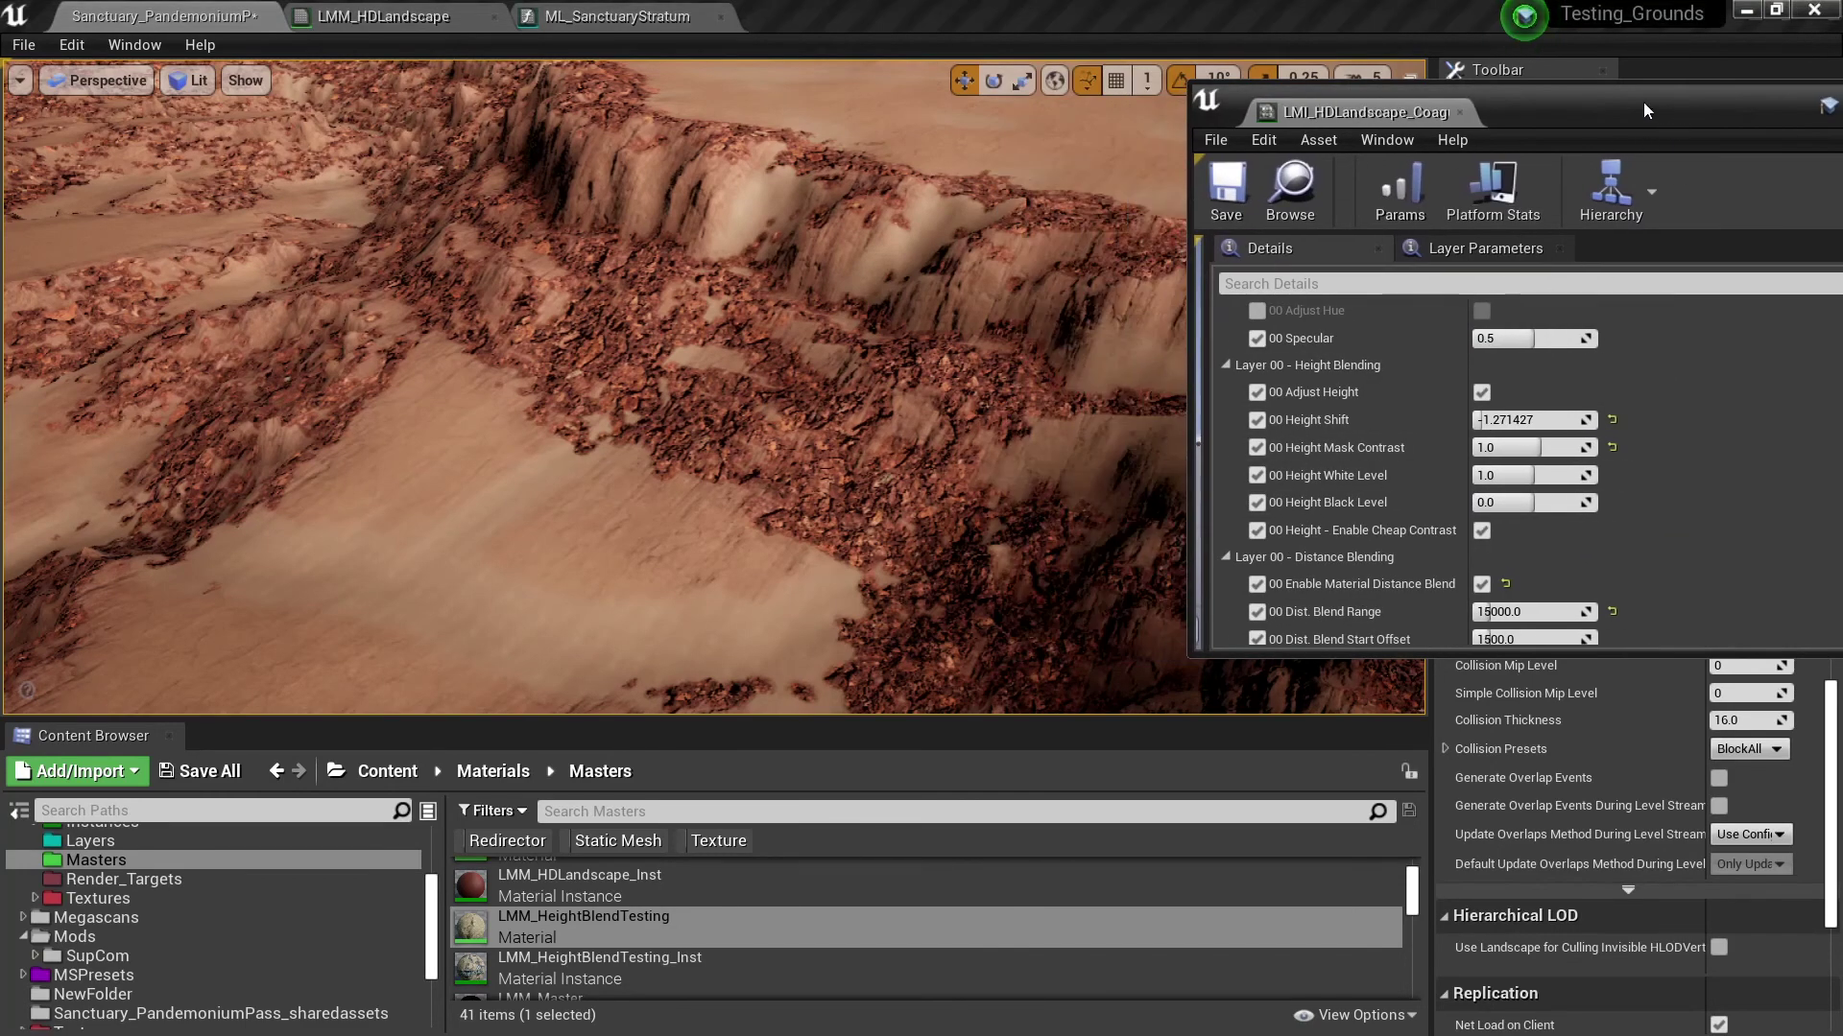
left_click_drag(1643, 102, 1448, 83)
left_click_drag(1750, 349, 1748, 478)
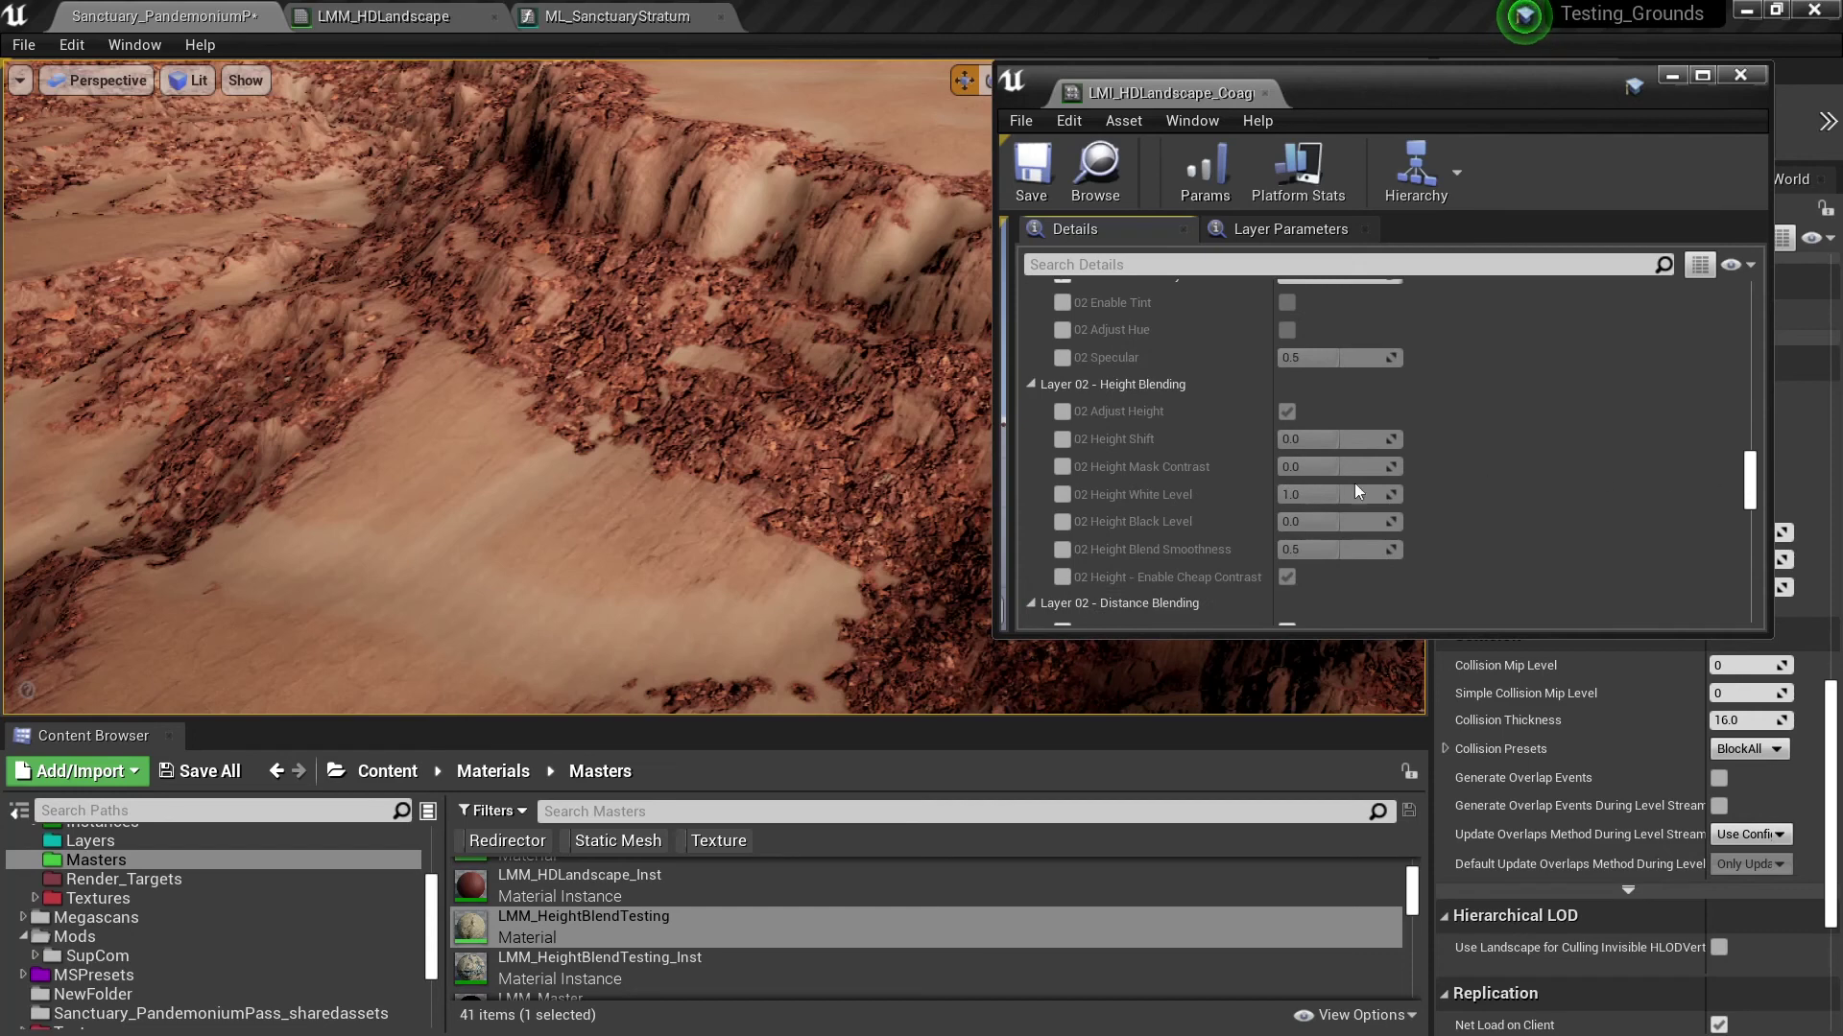
- Enable 02 Adjust Height and try a -0.434284 height shift before turning that override off
left_click(1062, 411)
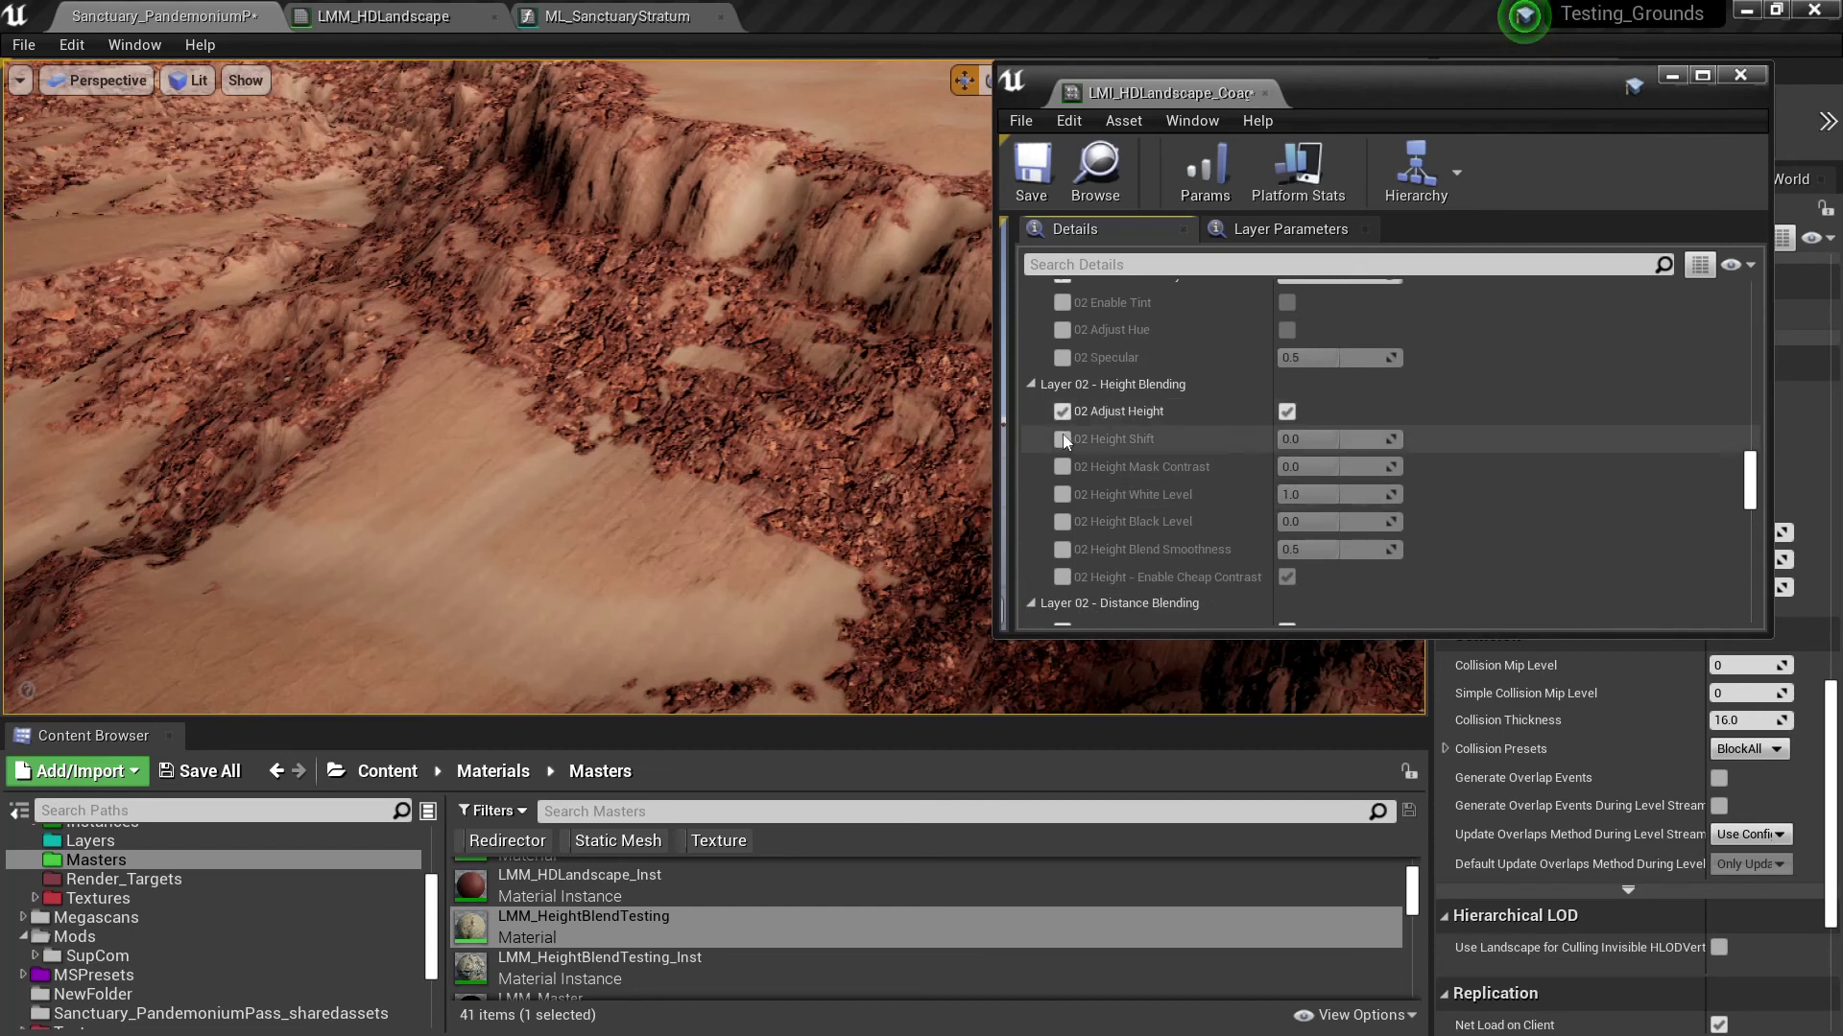
left_click(1062, 438)
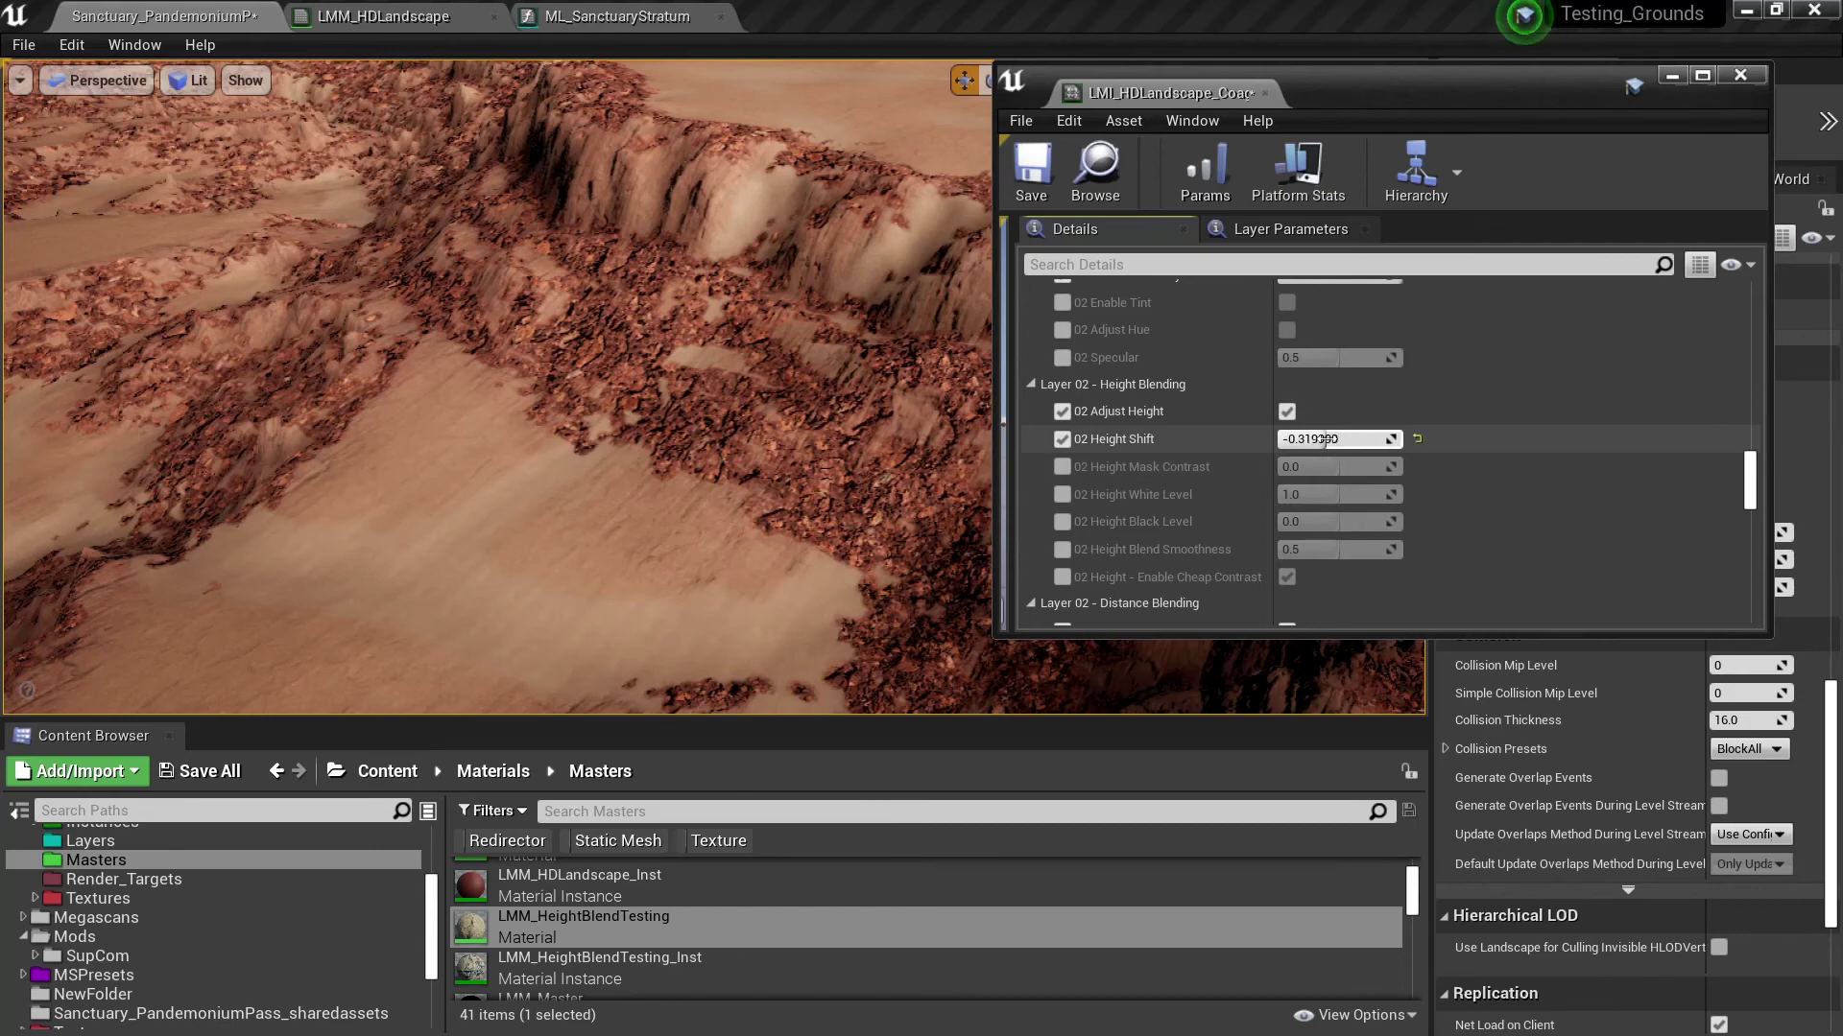
left_click_drag(1323, 440, 1322, 439)
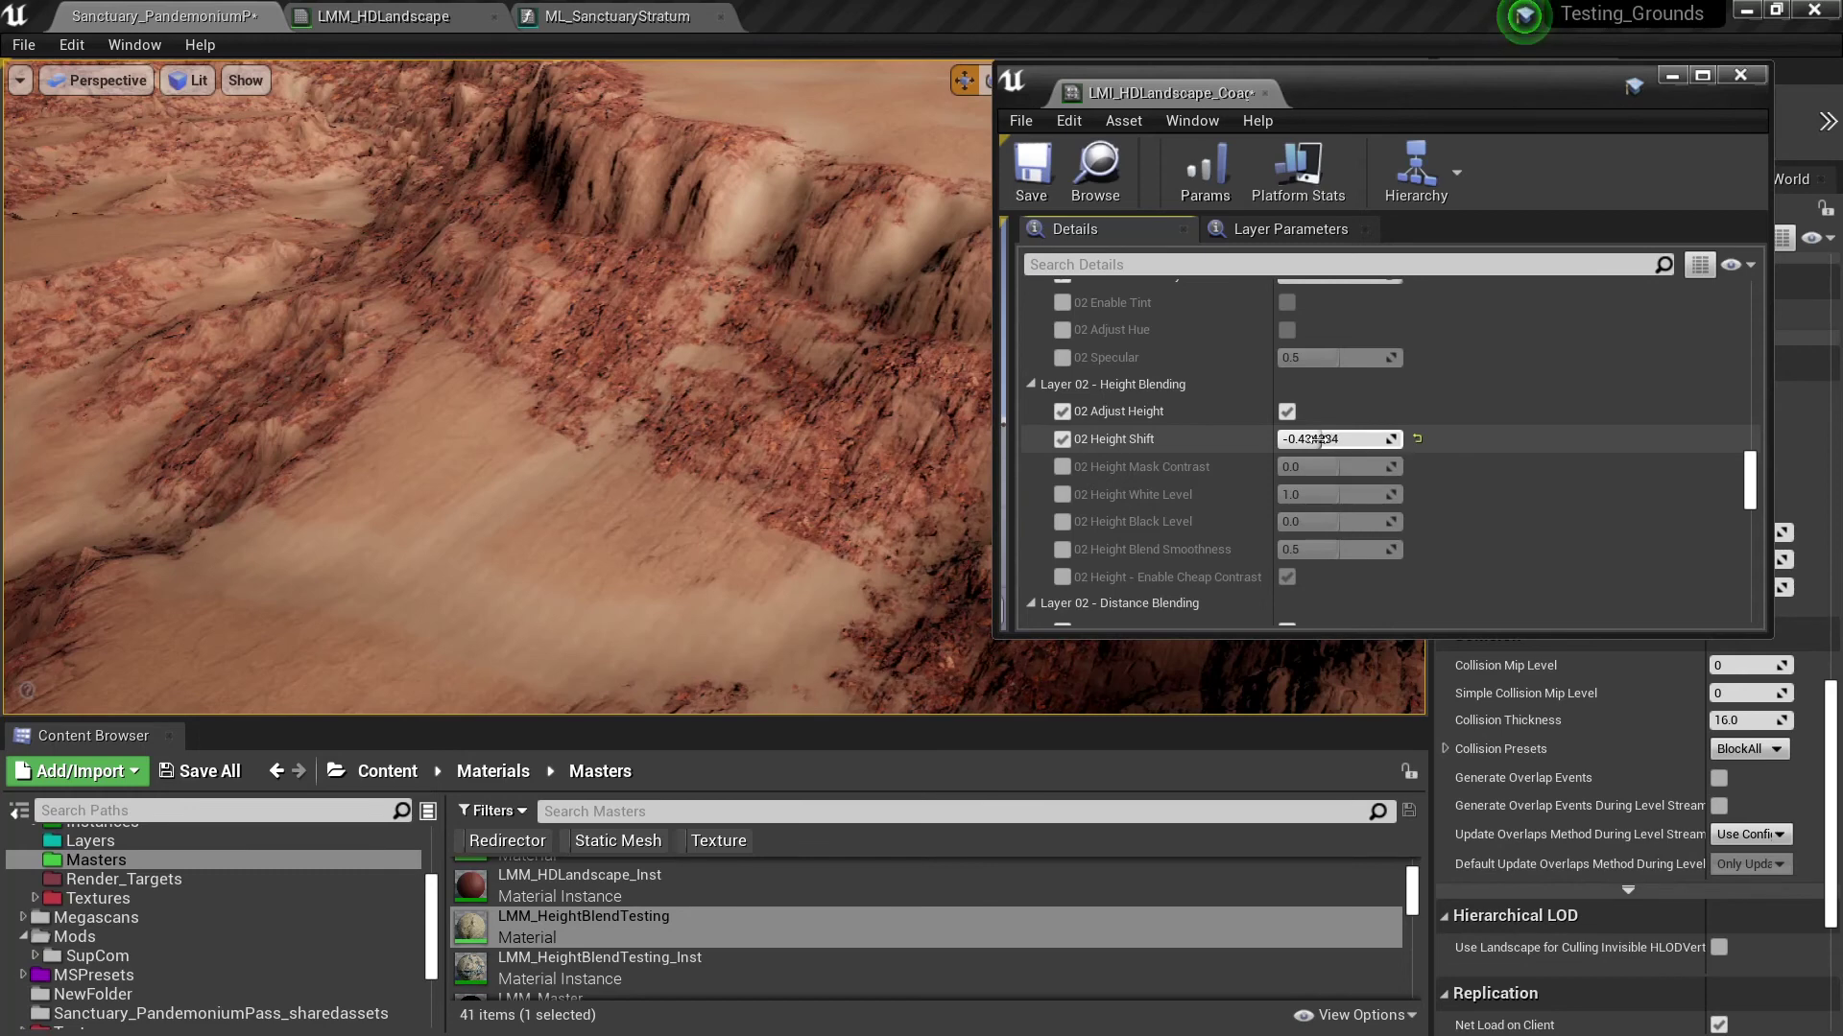
left_click_drag(1319, 440, 1319, 440)
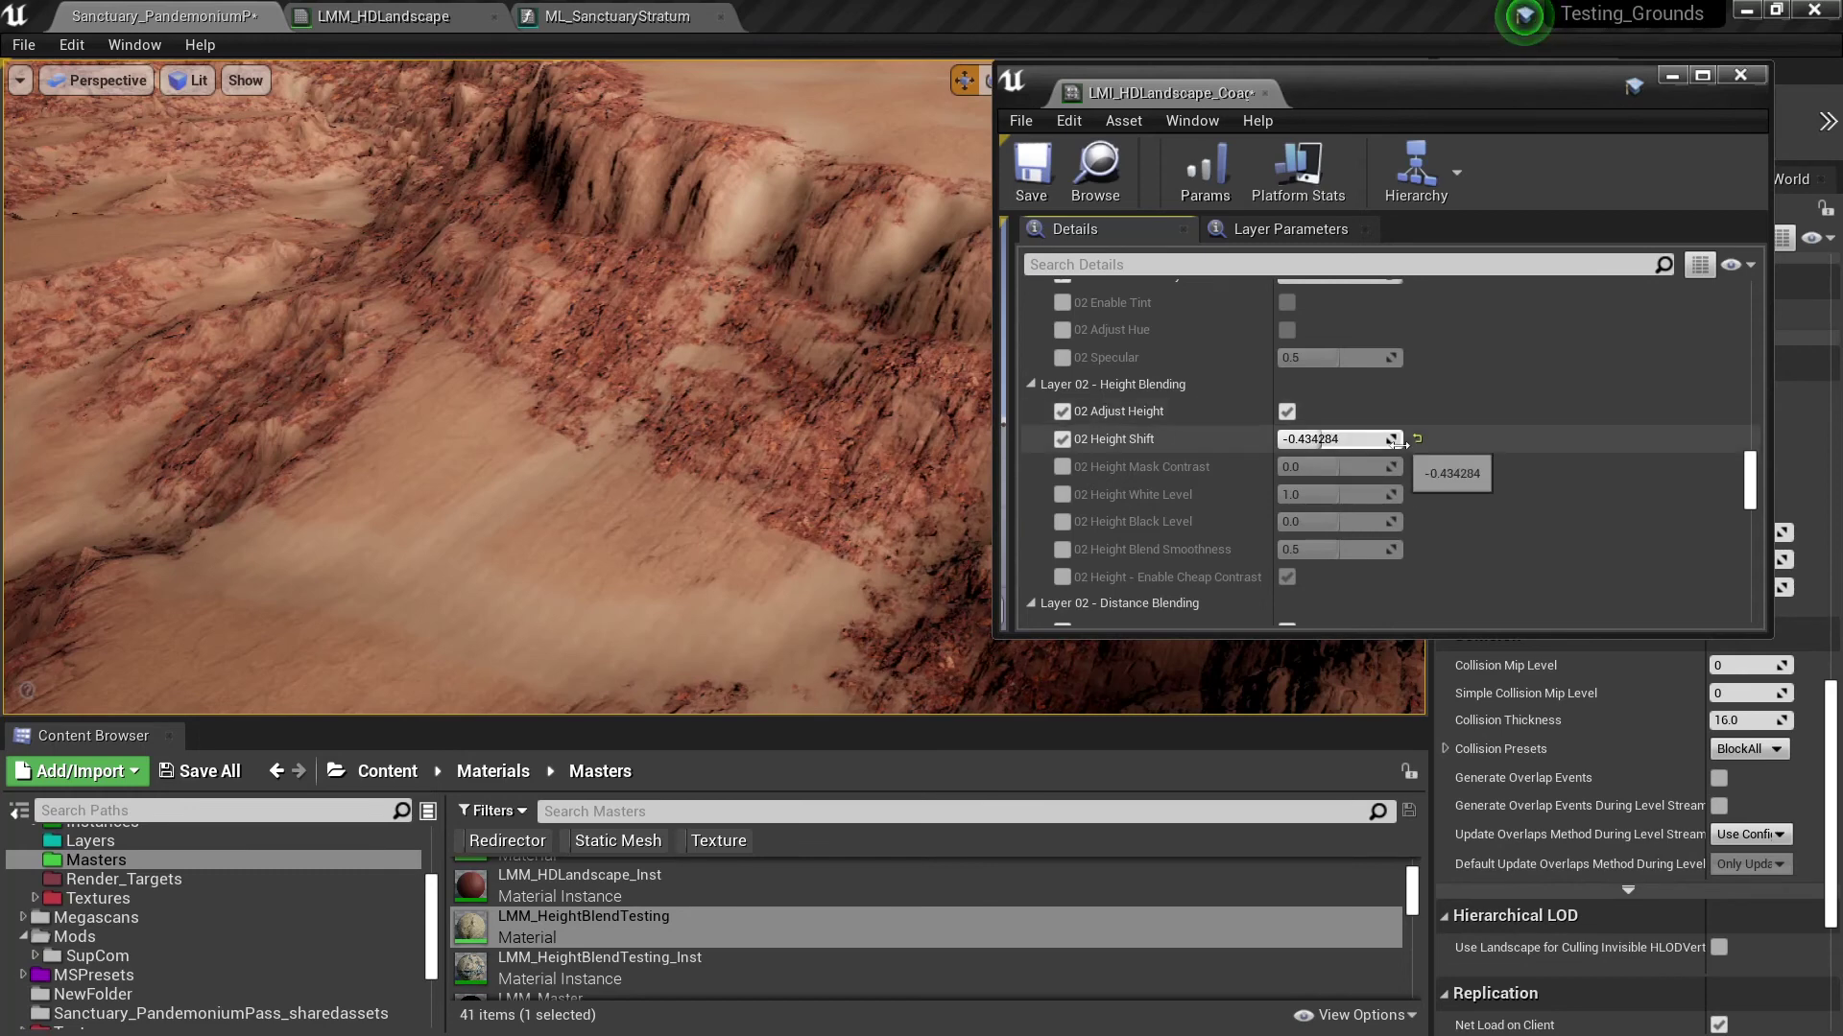
left_click(1061, 440)
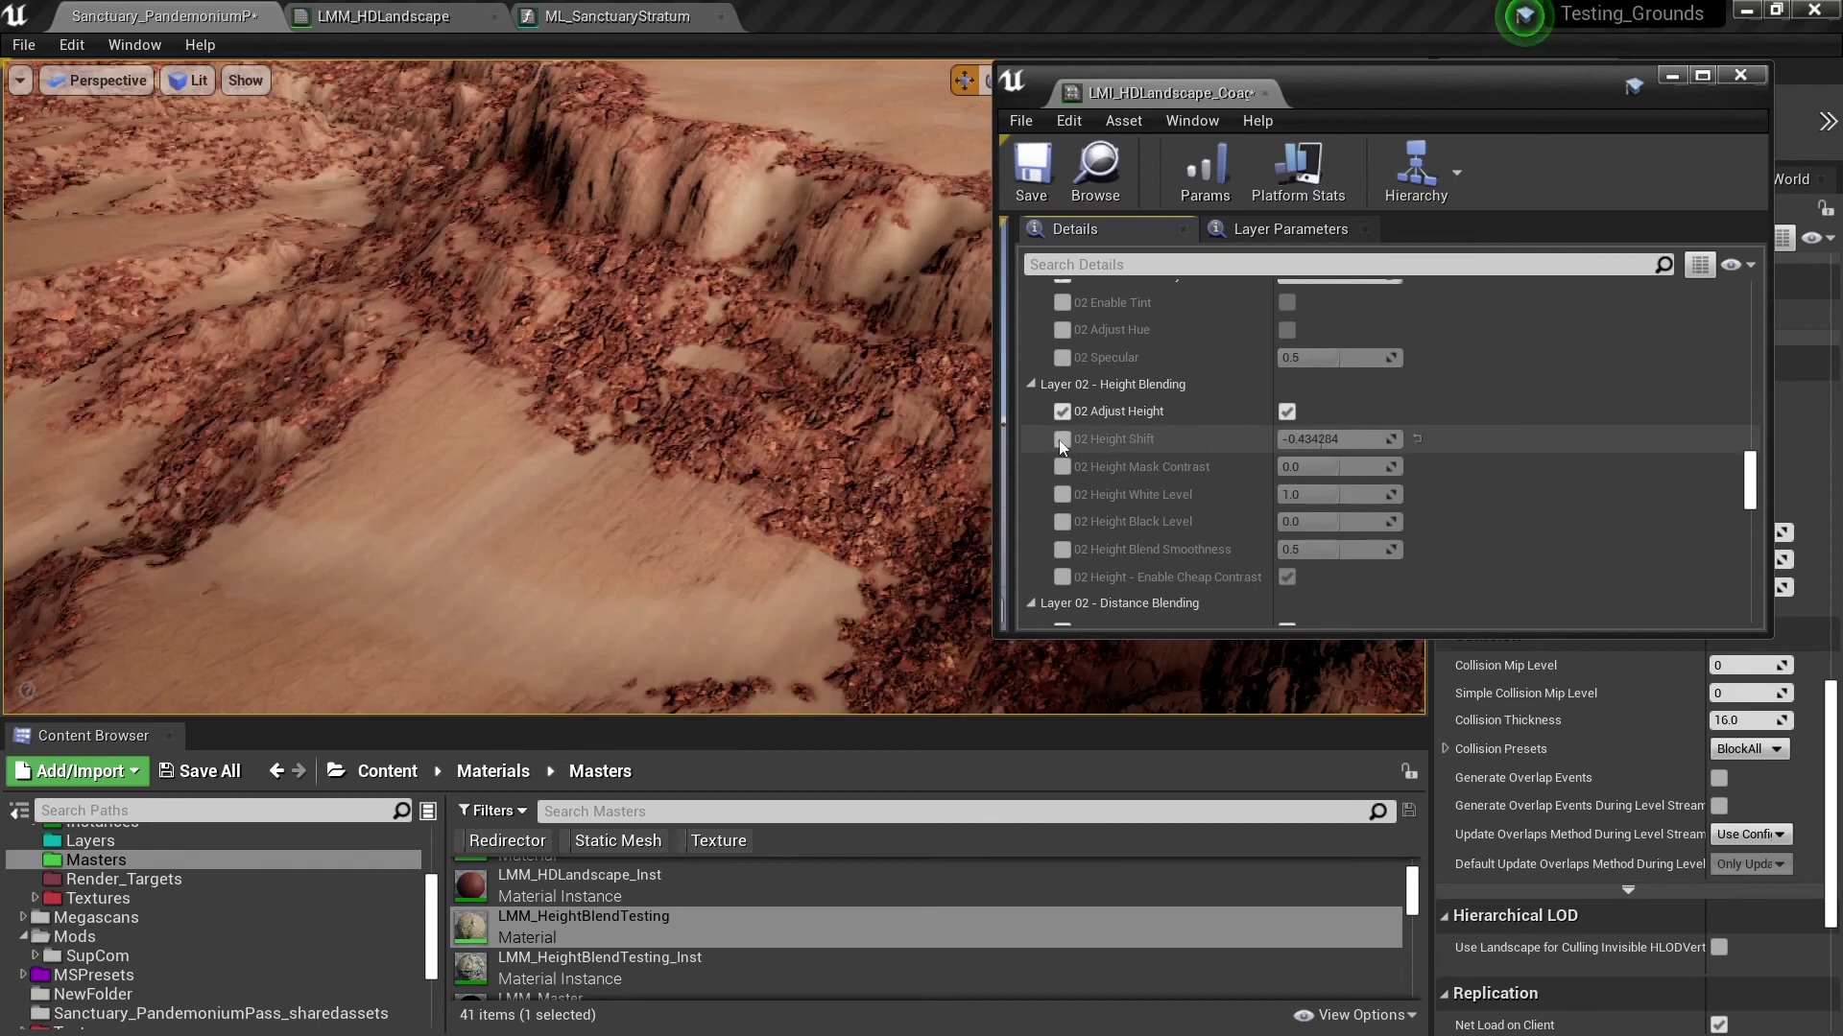
- Override Layer 02 height mask contrast to 0.457143 and height white level to about 0.756
left_click(1061, 468)
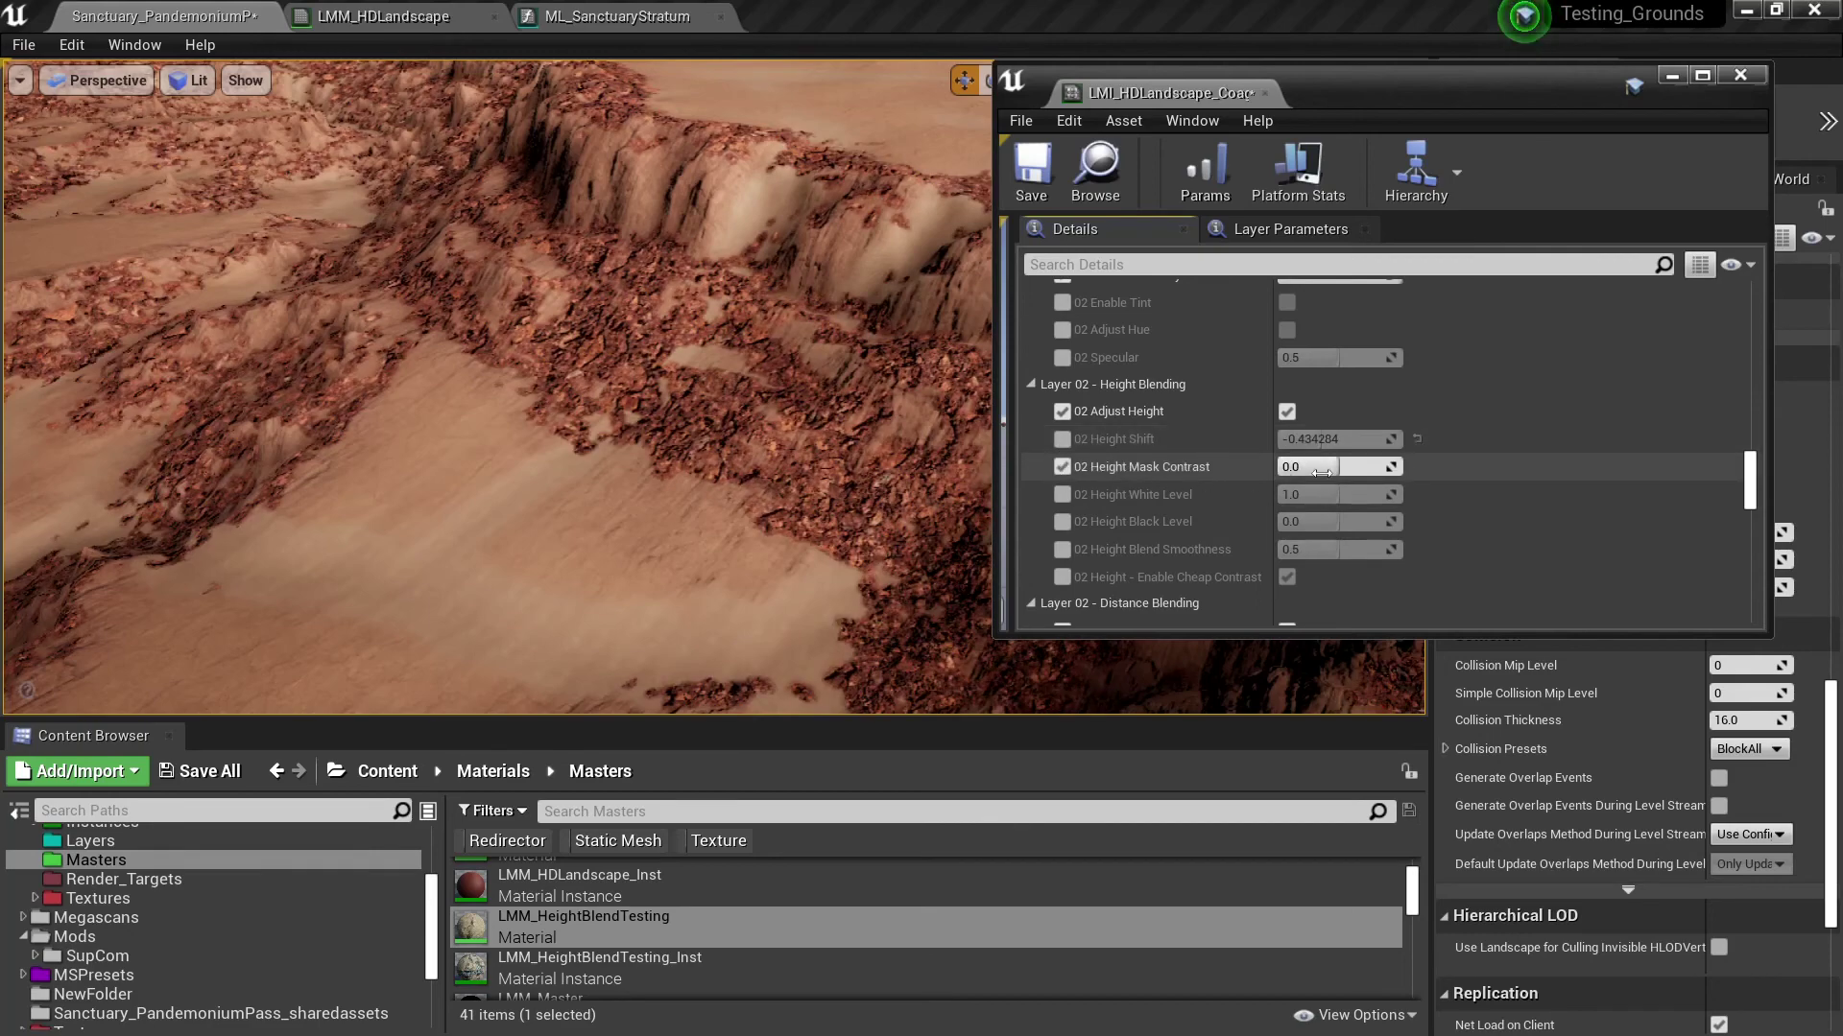
left_click_drag(1315, 467, 1286, 467)
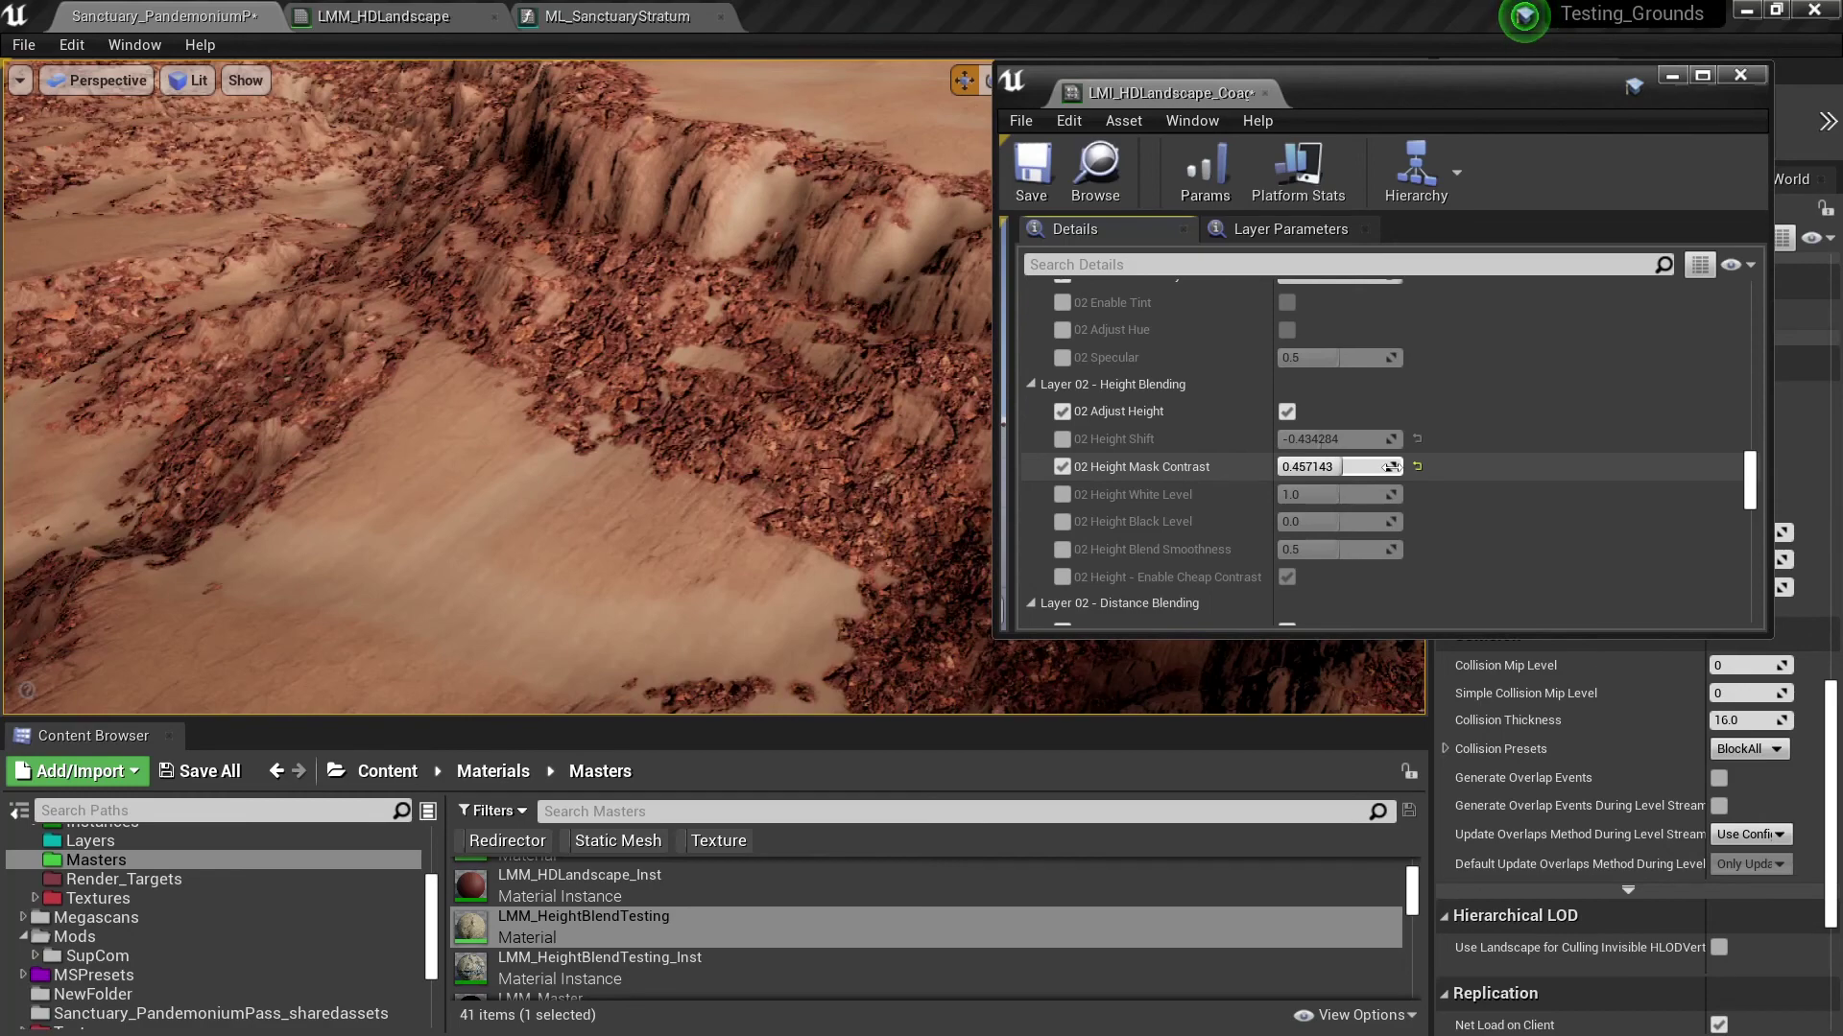
left_click(1061, 495)
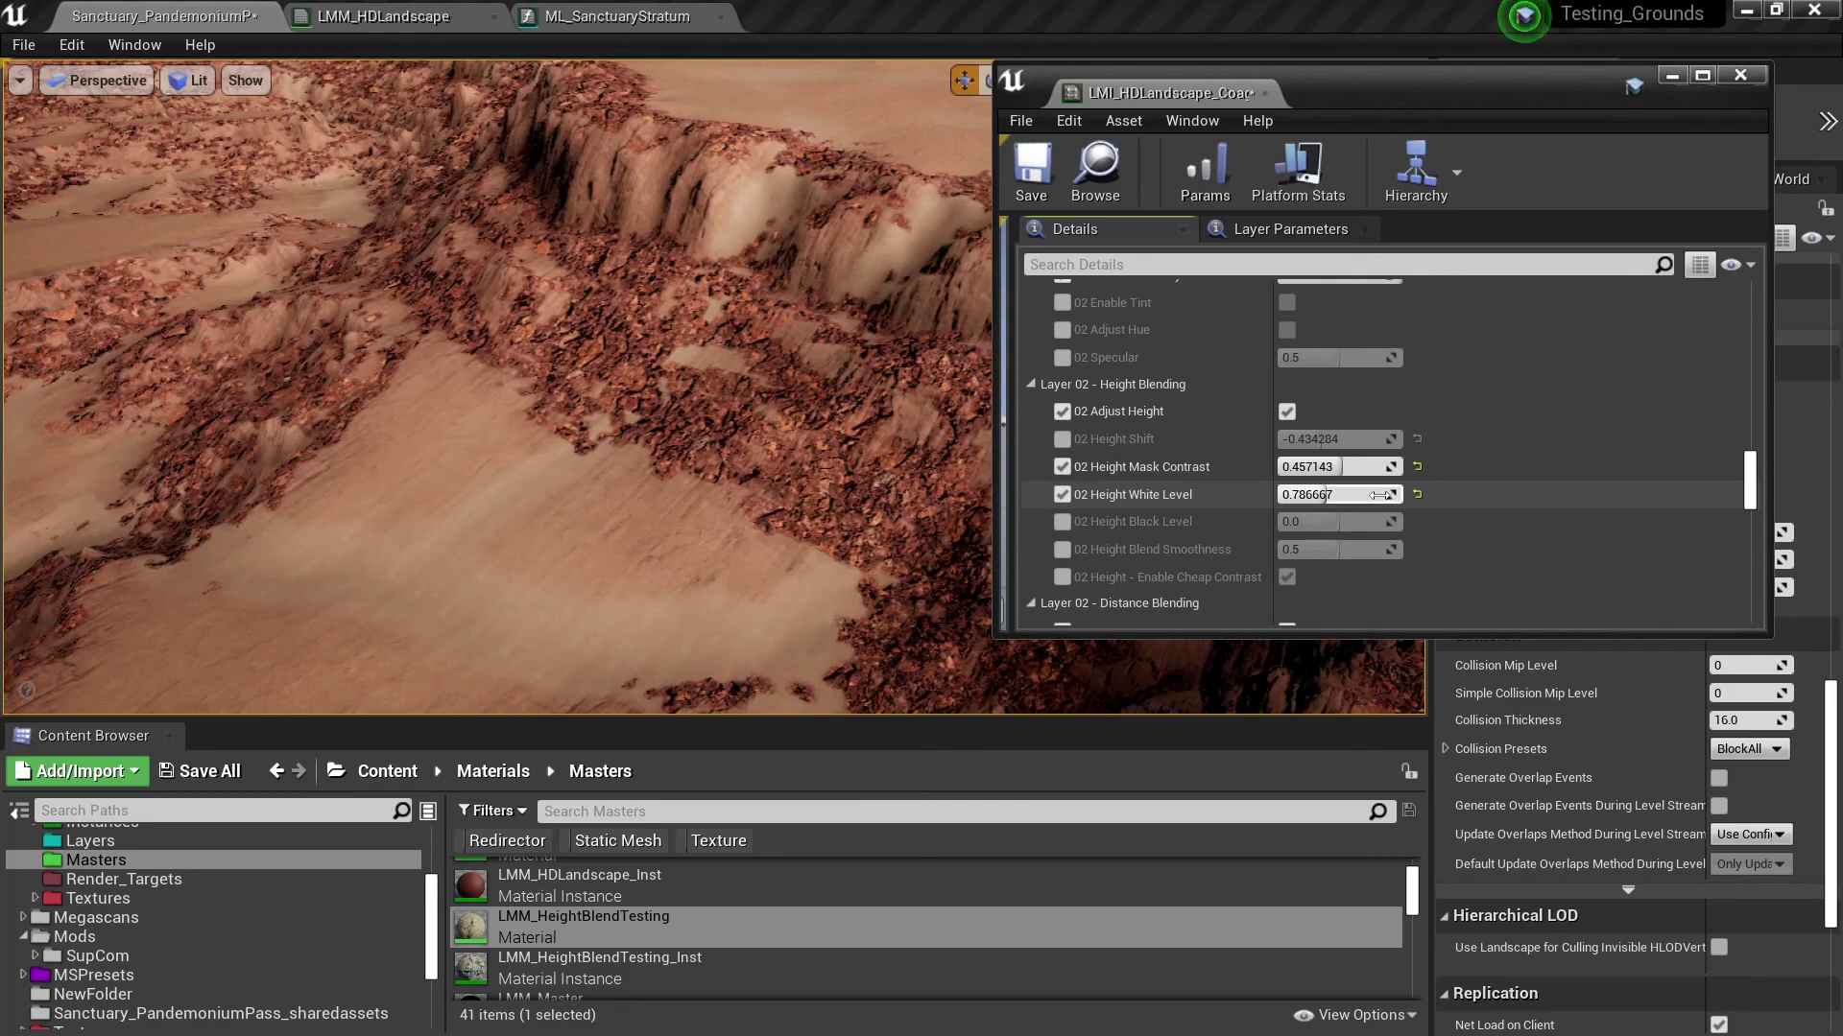
- Override Layer 02 height black level to -0.563809 and fly in close to the rocky cliffs
left_click(1061, 521)
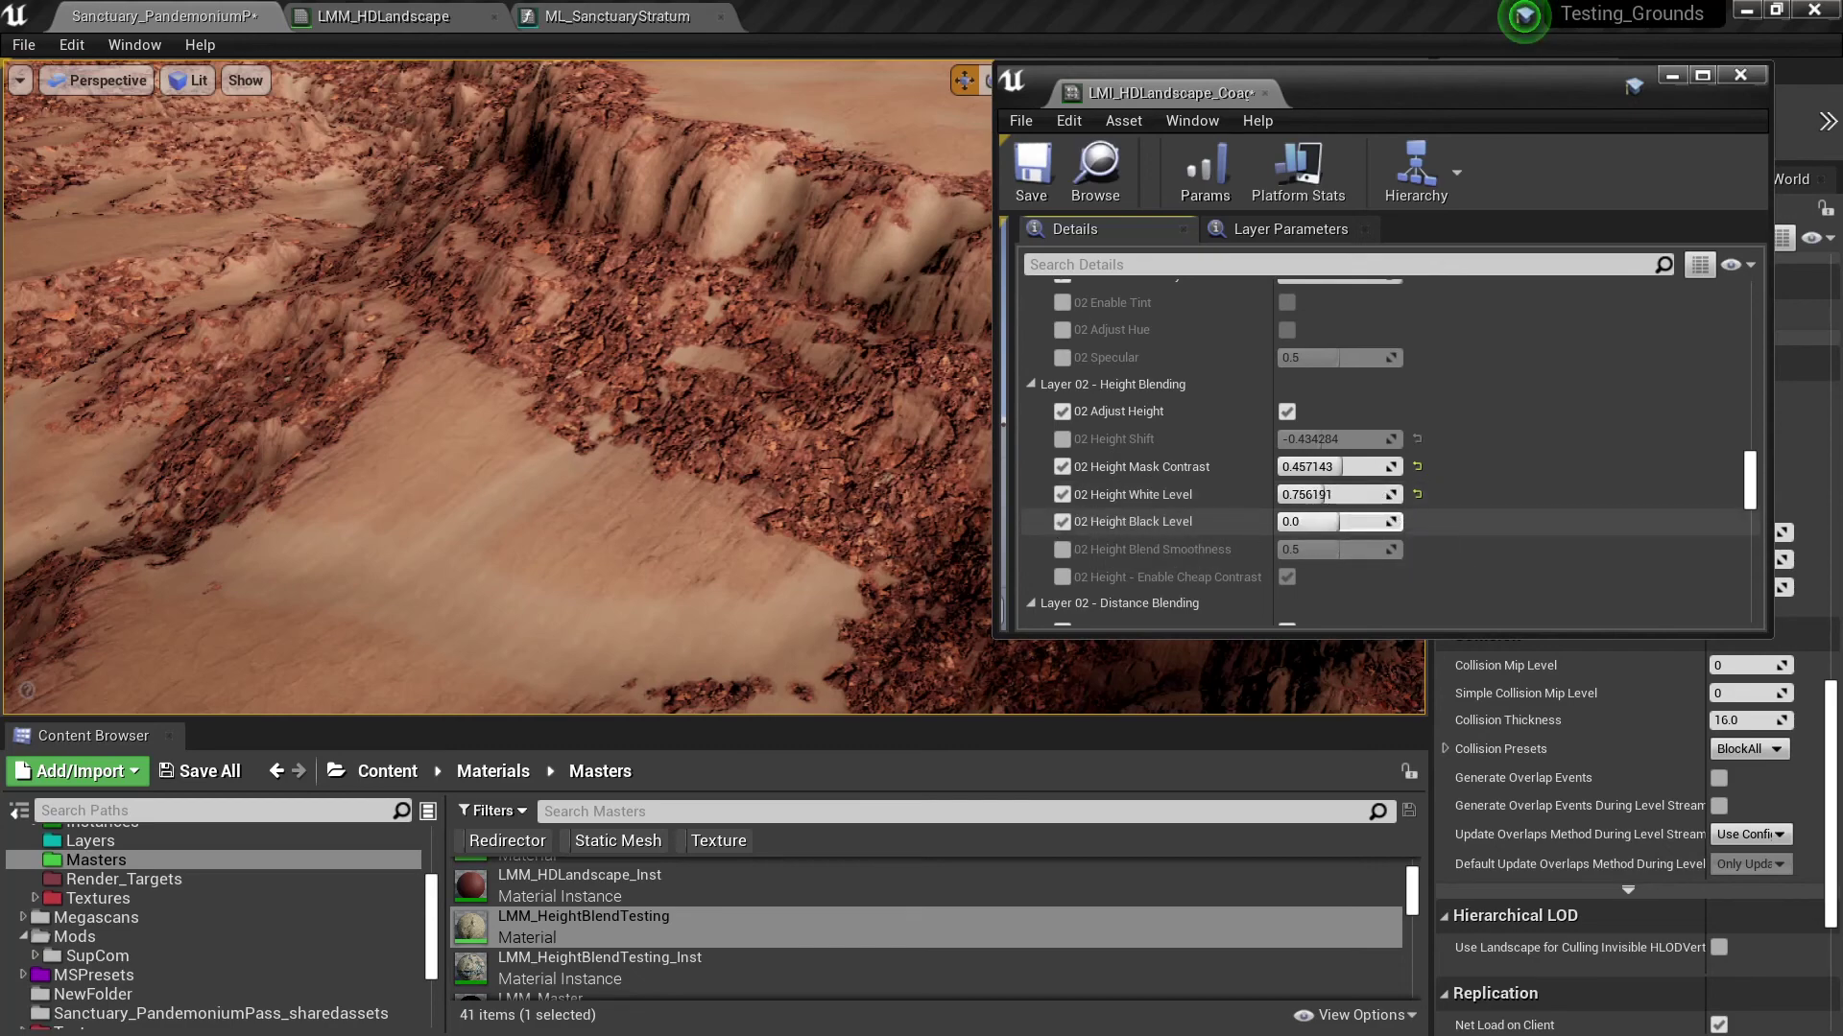
left_click_drag(1385, 522, 1343, 523)
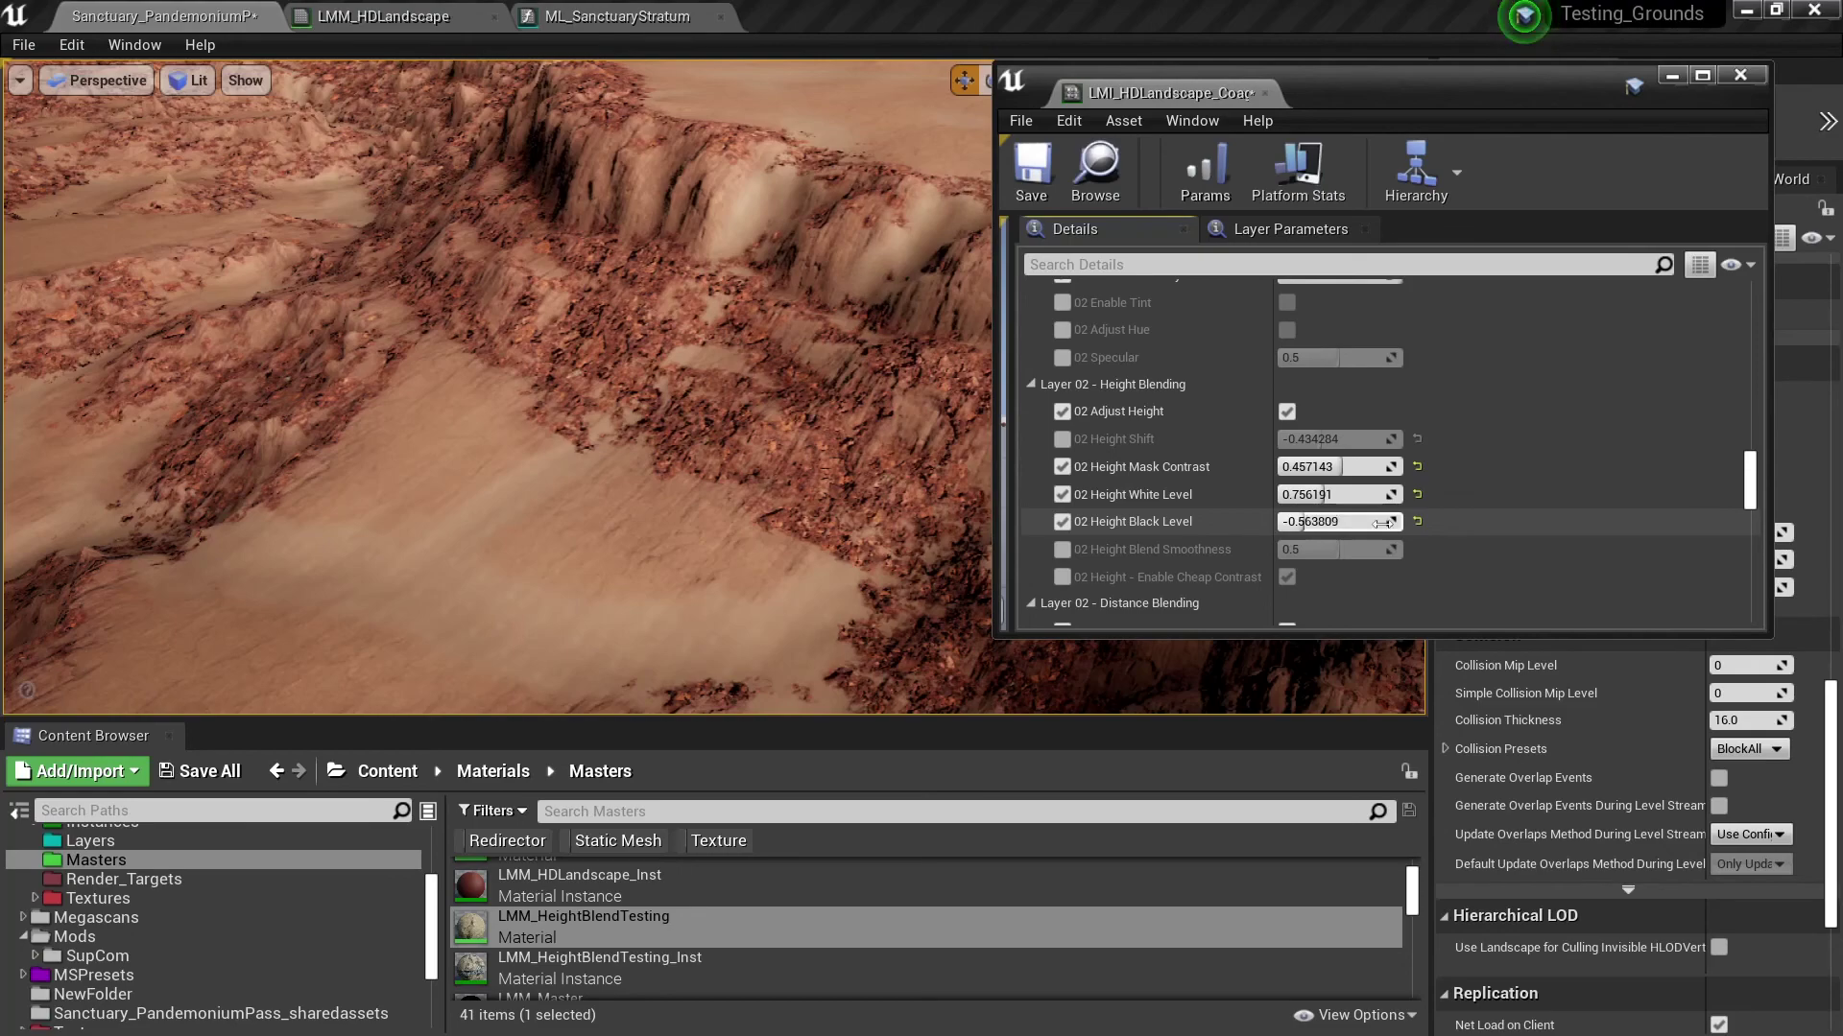
mouse_move(614, 384)
right_mouse_down()
mouse_move(634, 384)
mouse_move(614, 422)
mouse_move(634, 422)
right_mouse_up()
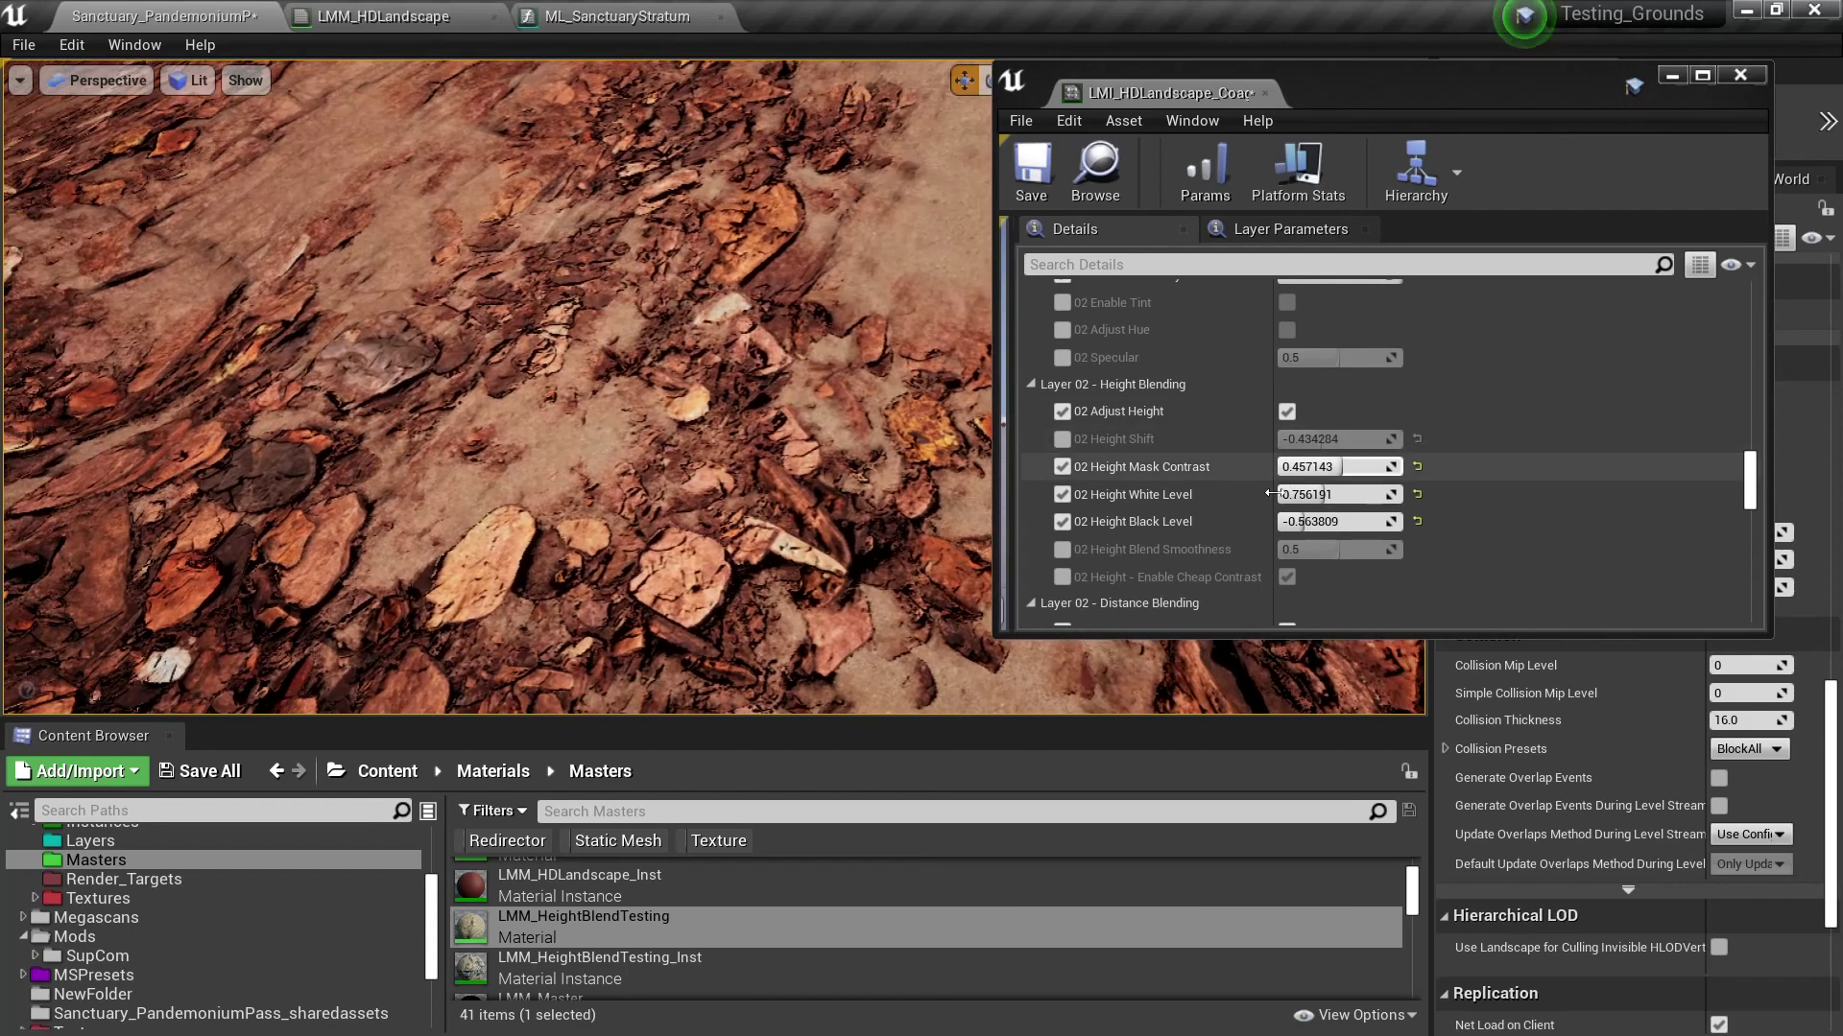
- Set Layer 02 height blend smoothness to 0.5, black level -0.619048 and white level 0.725715
left_click(1069, 550)
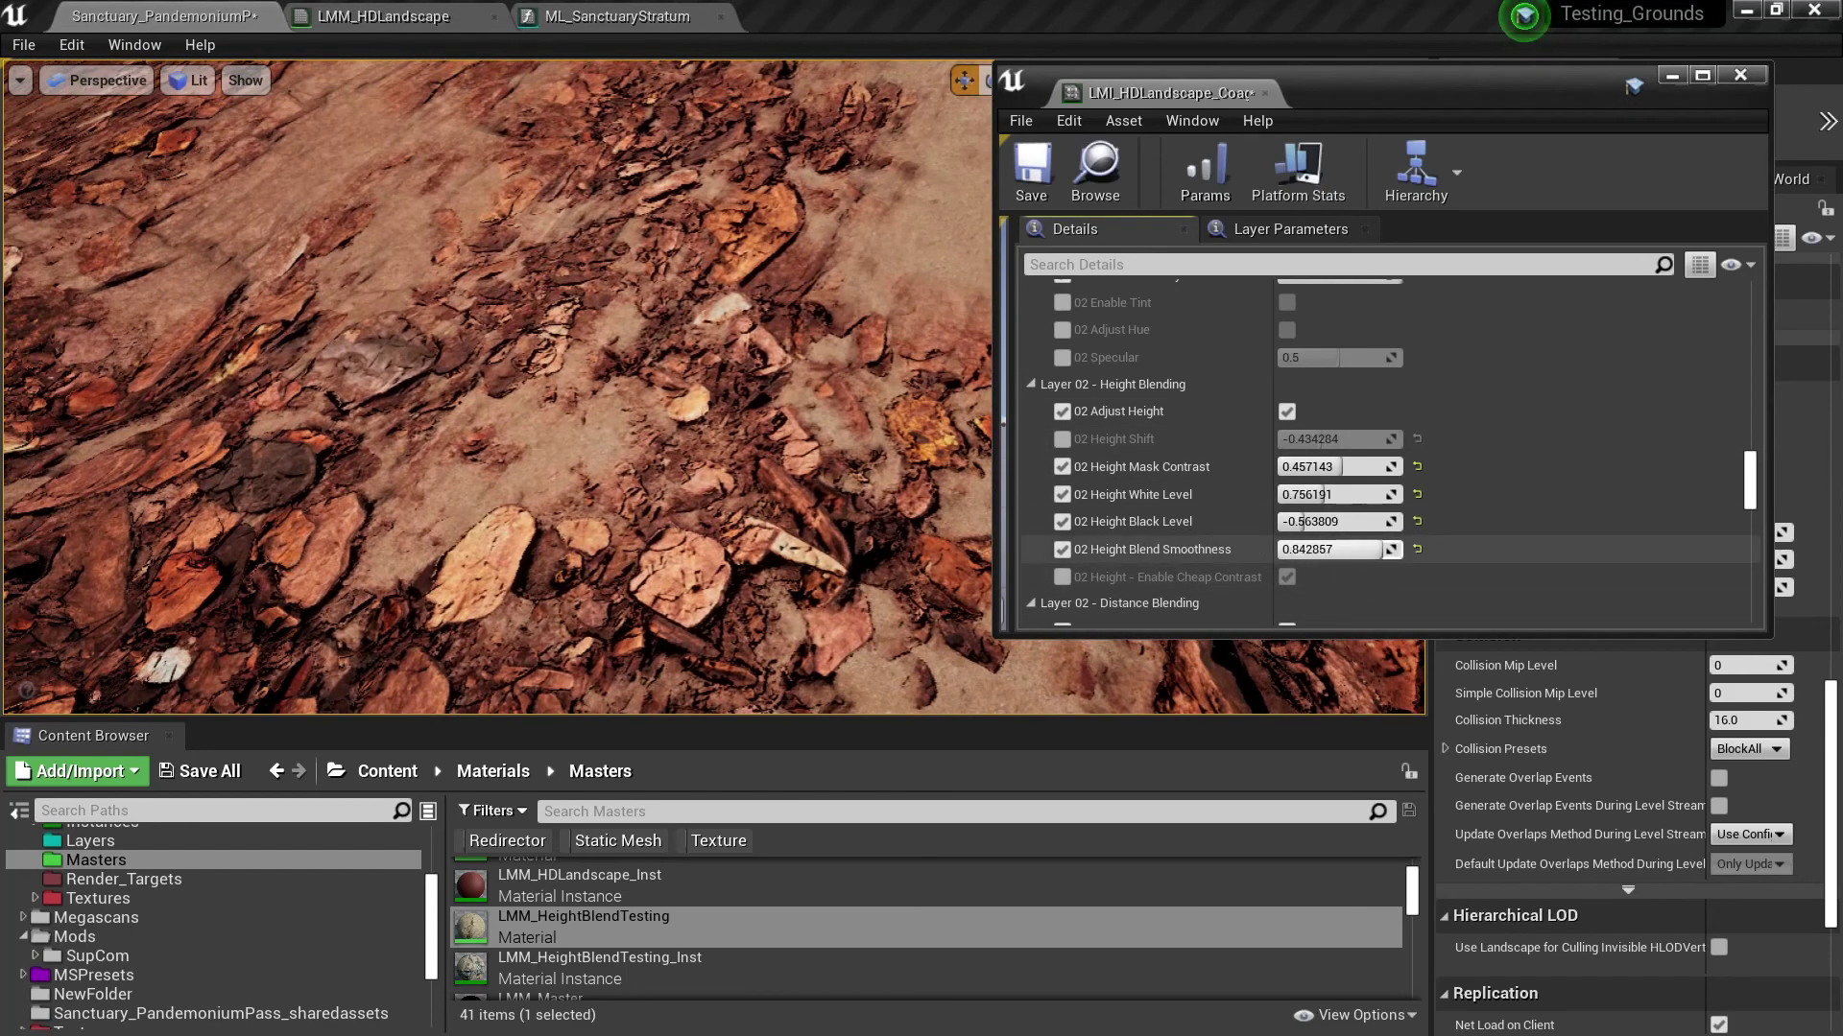
left_click_drag(1337, 549, 1373, 549)
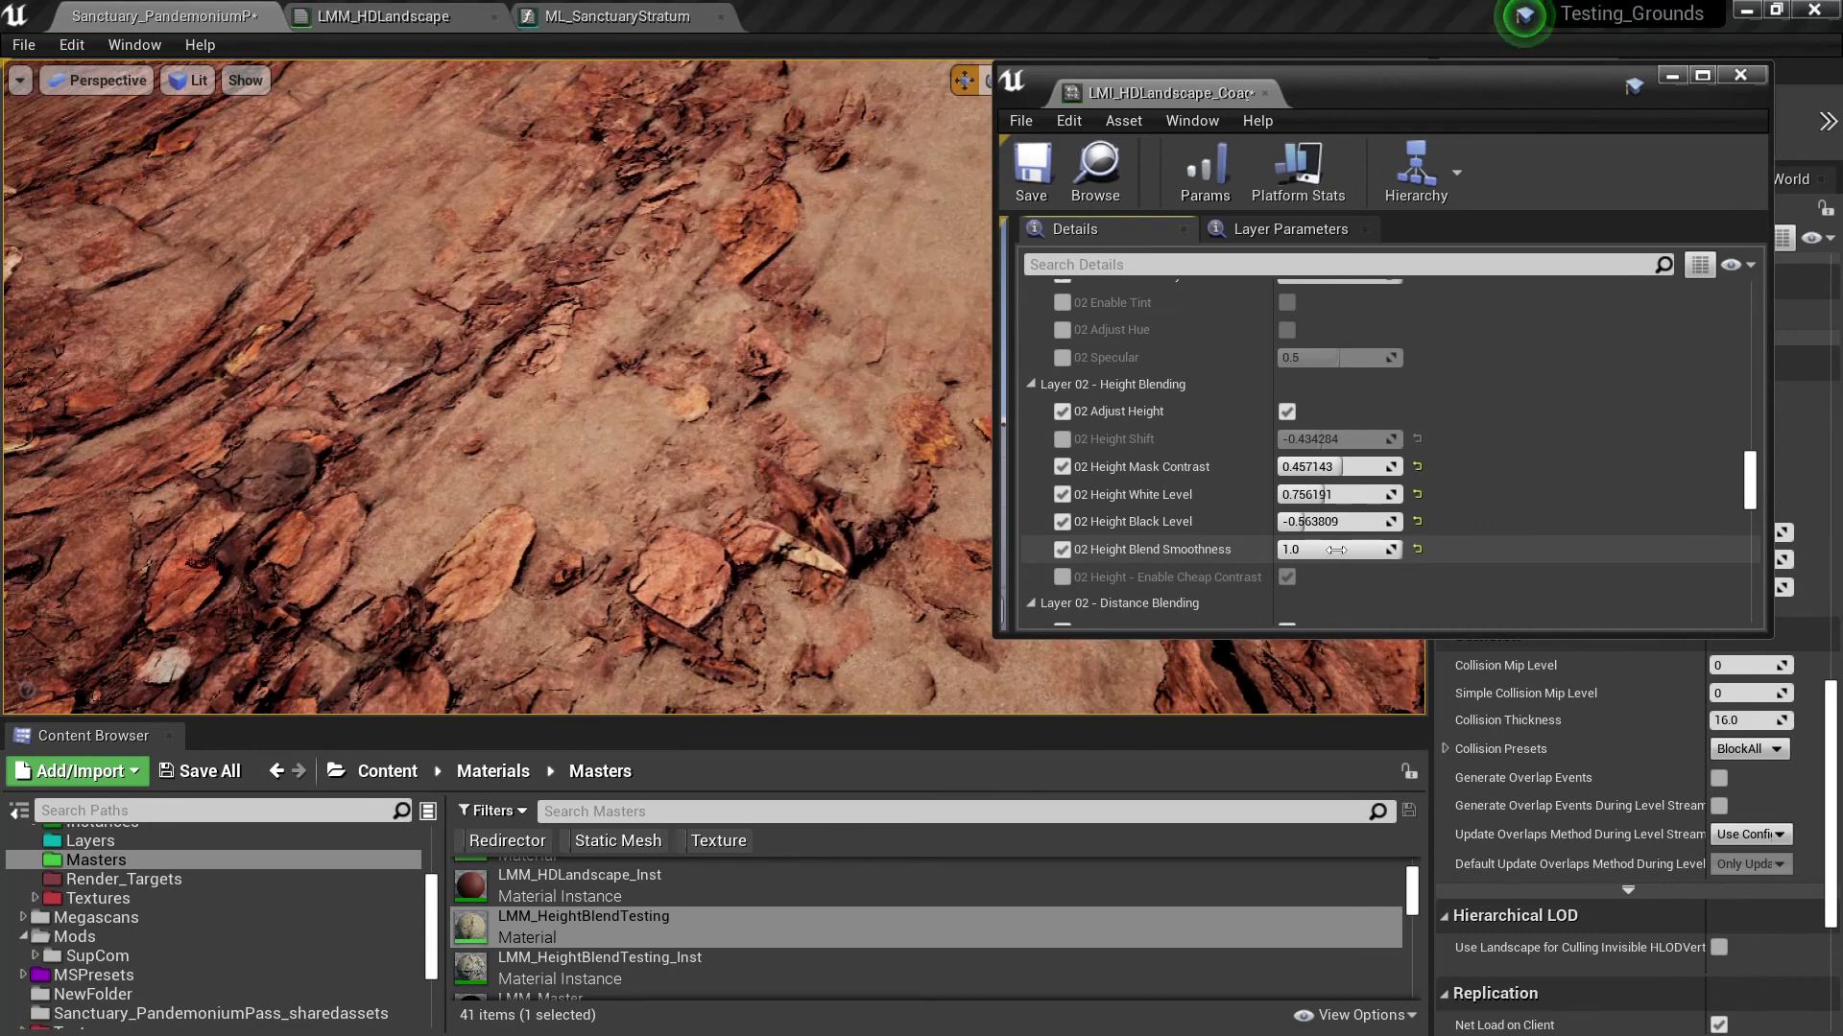
mouse_move(1343, 549)
left_mouse_down()
mouse_move(1281, 549)
mouse_move(1396, 549)
left_mouse_up()
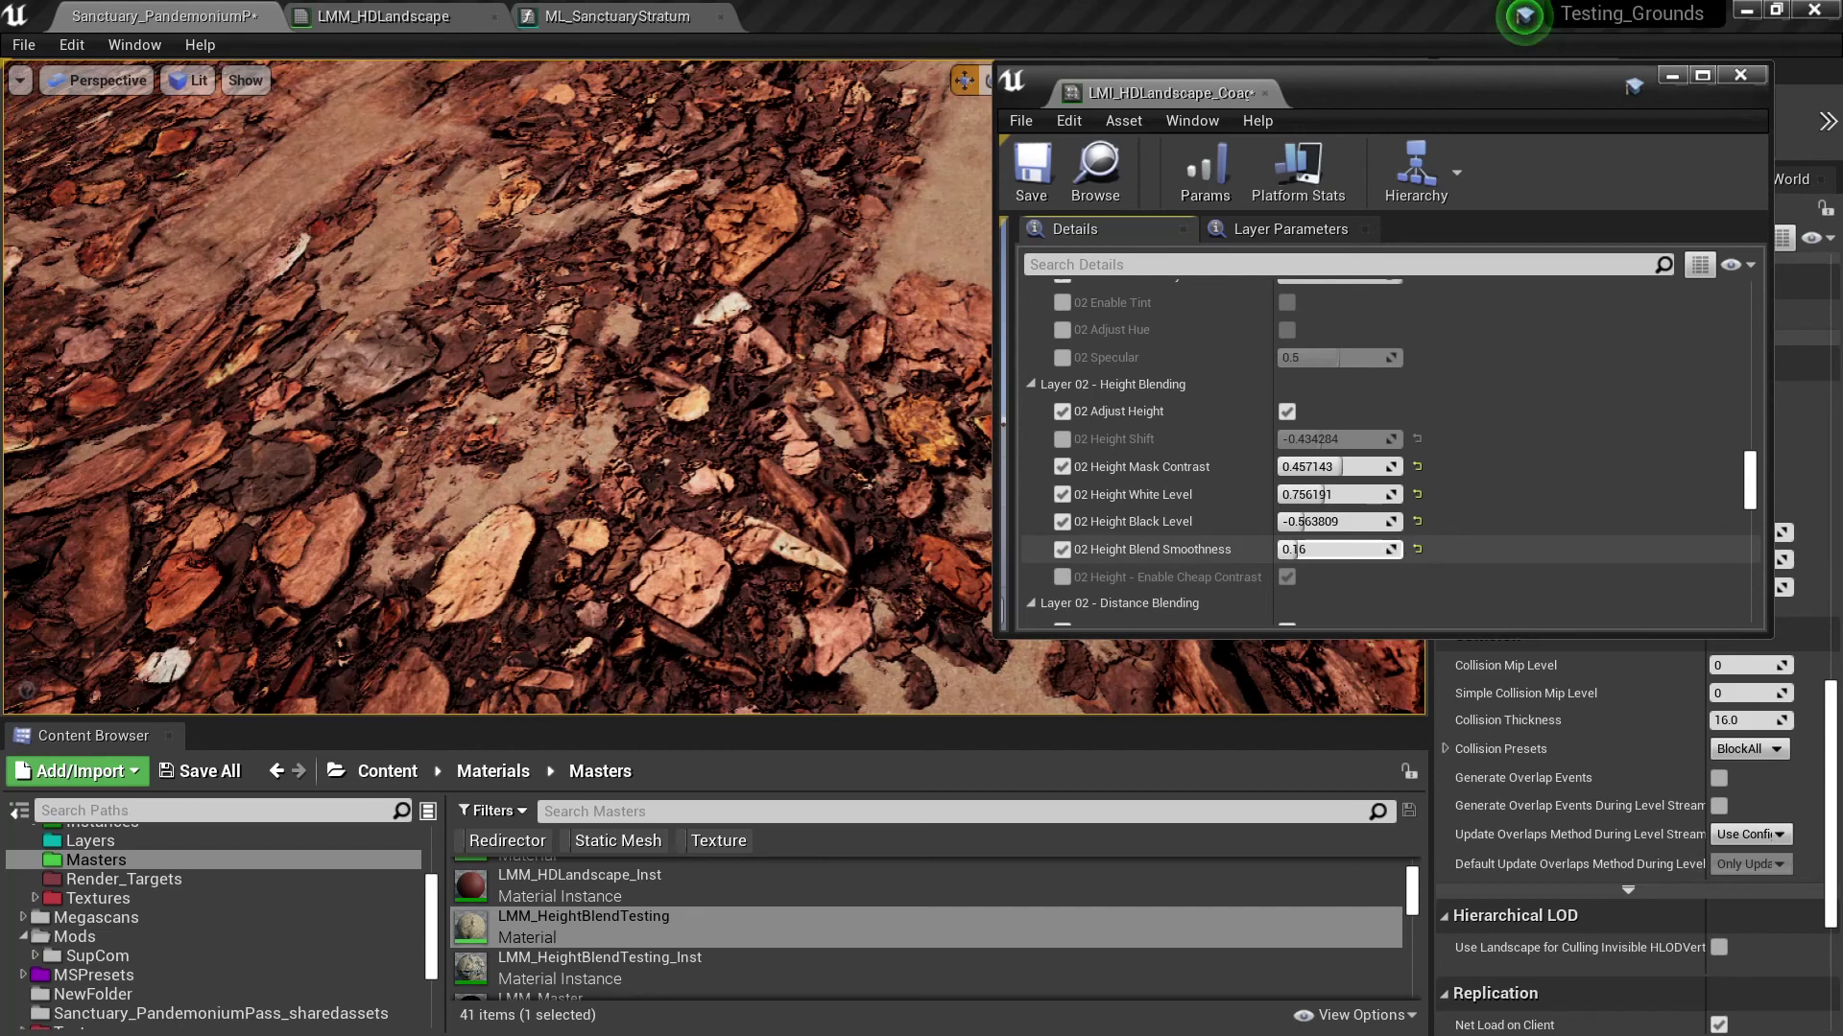
left_click_drag(1392, 549, 1424, 557)
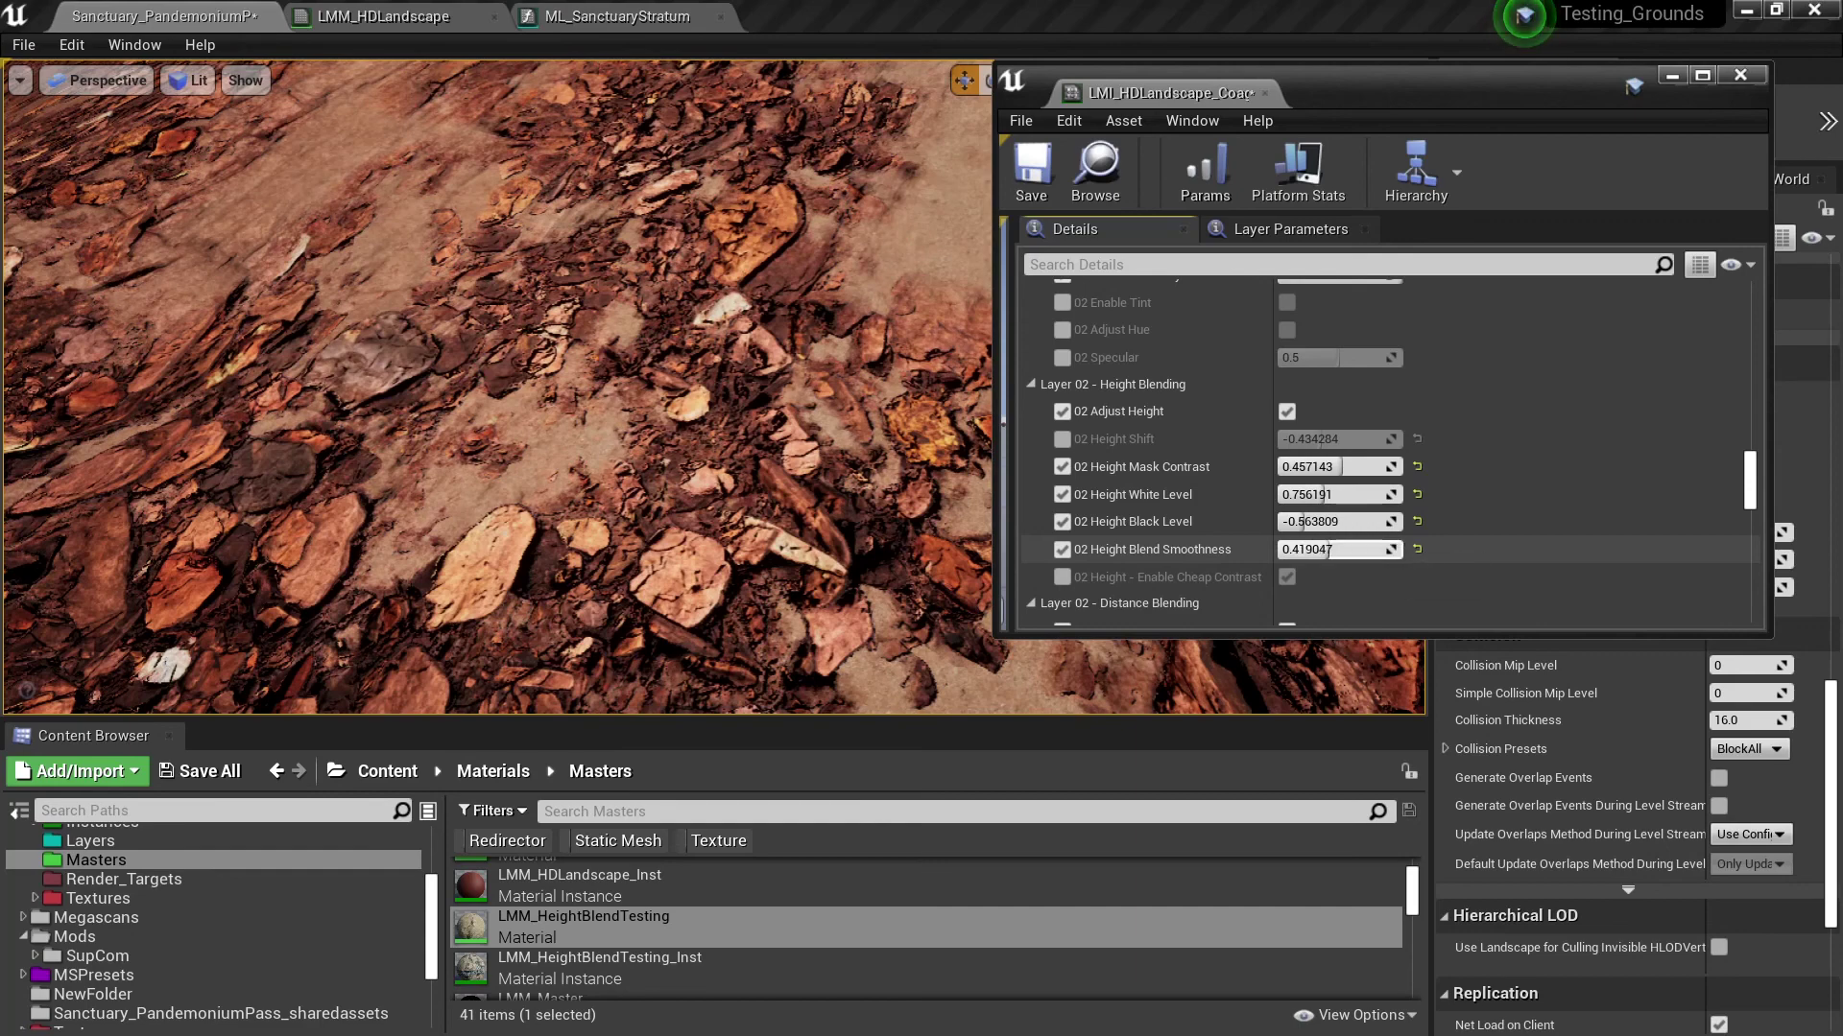
left_click_drag(1398, 548, 1459, 548)
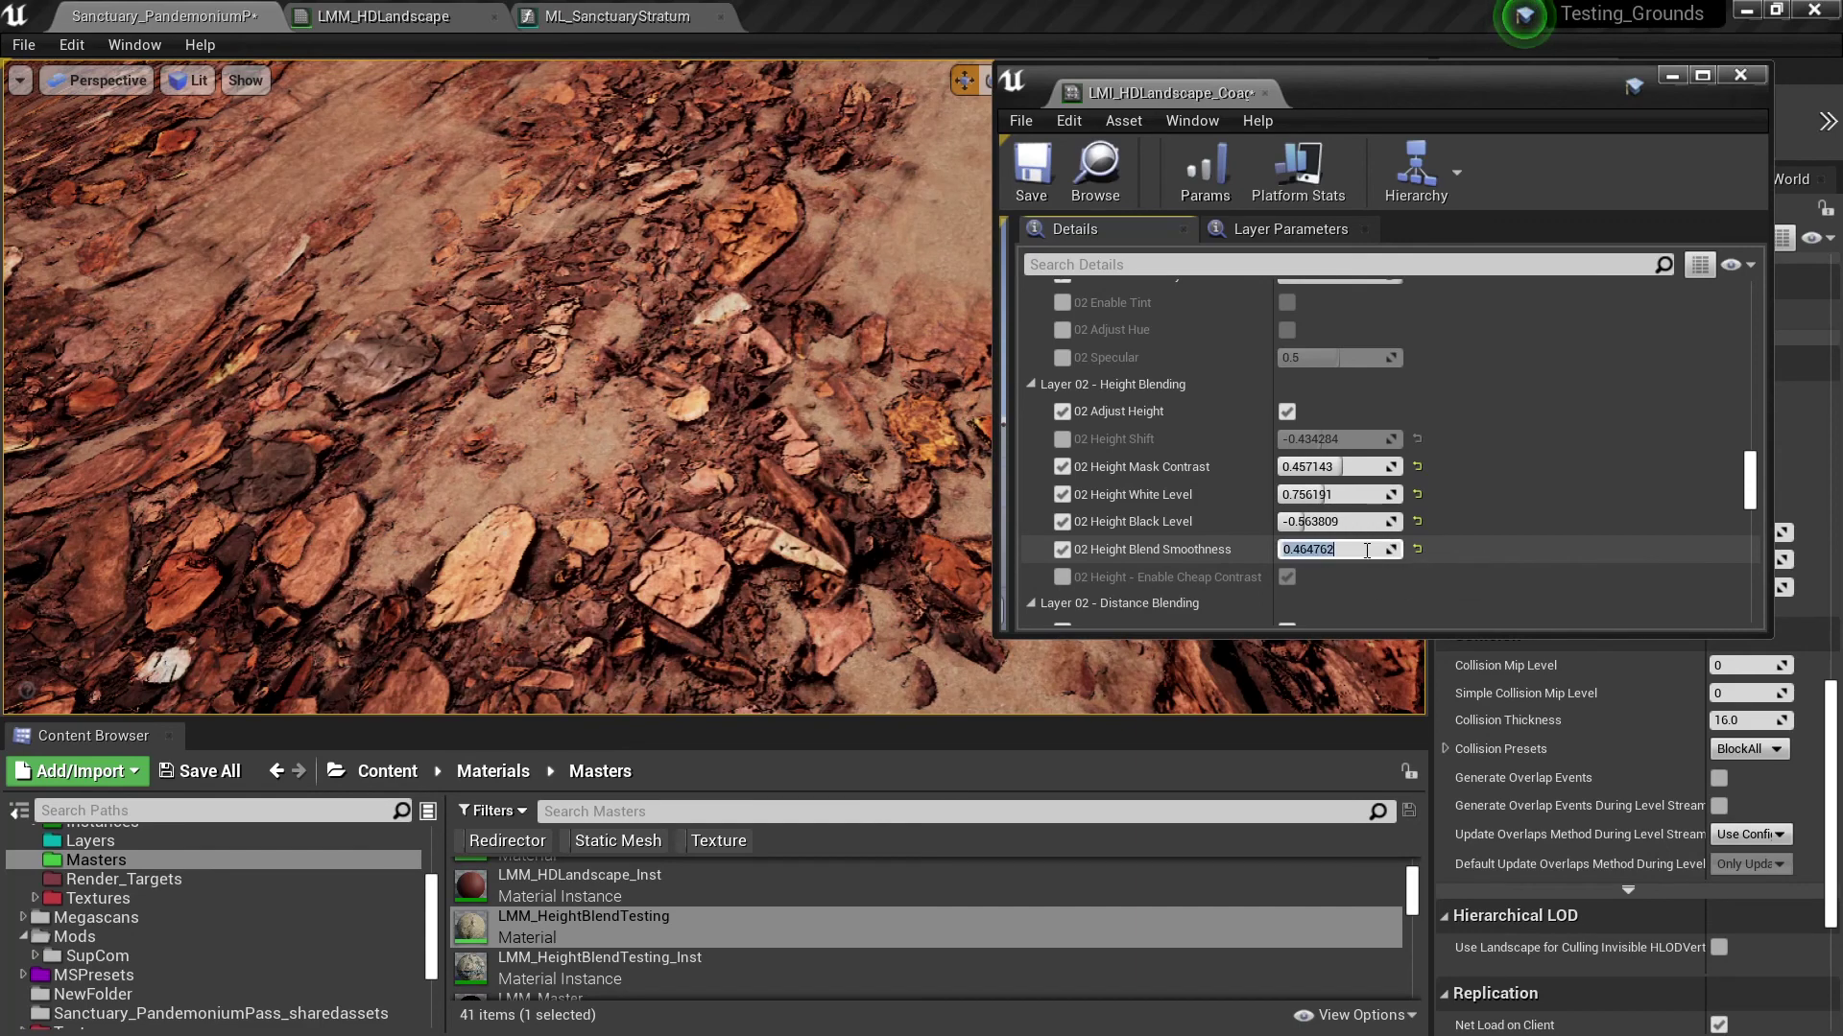
left_click(1367, 552)
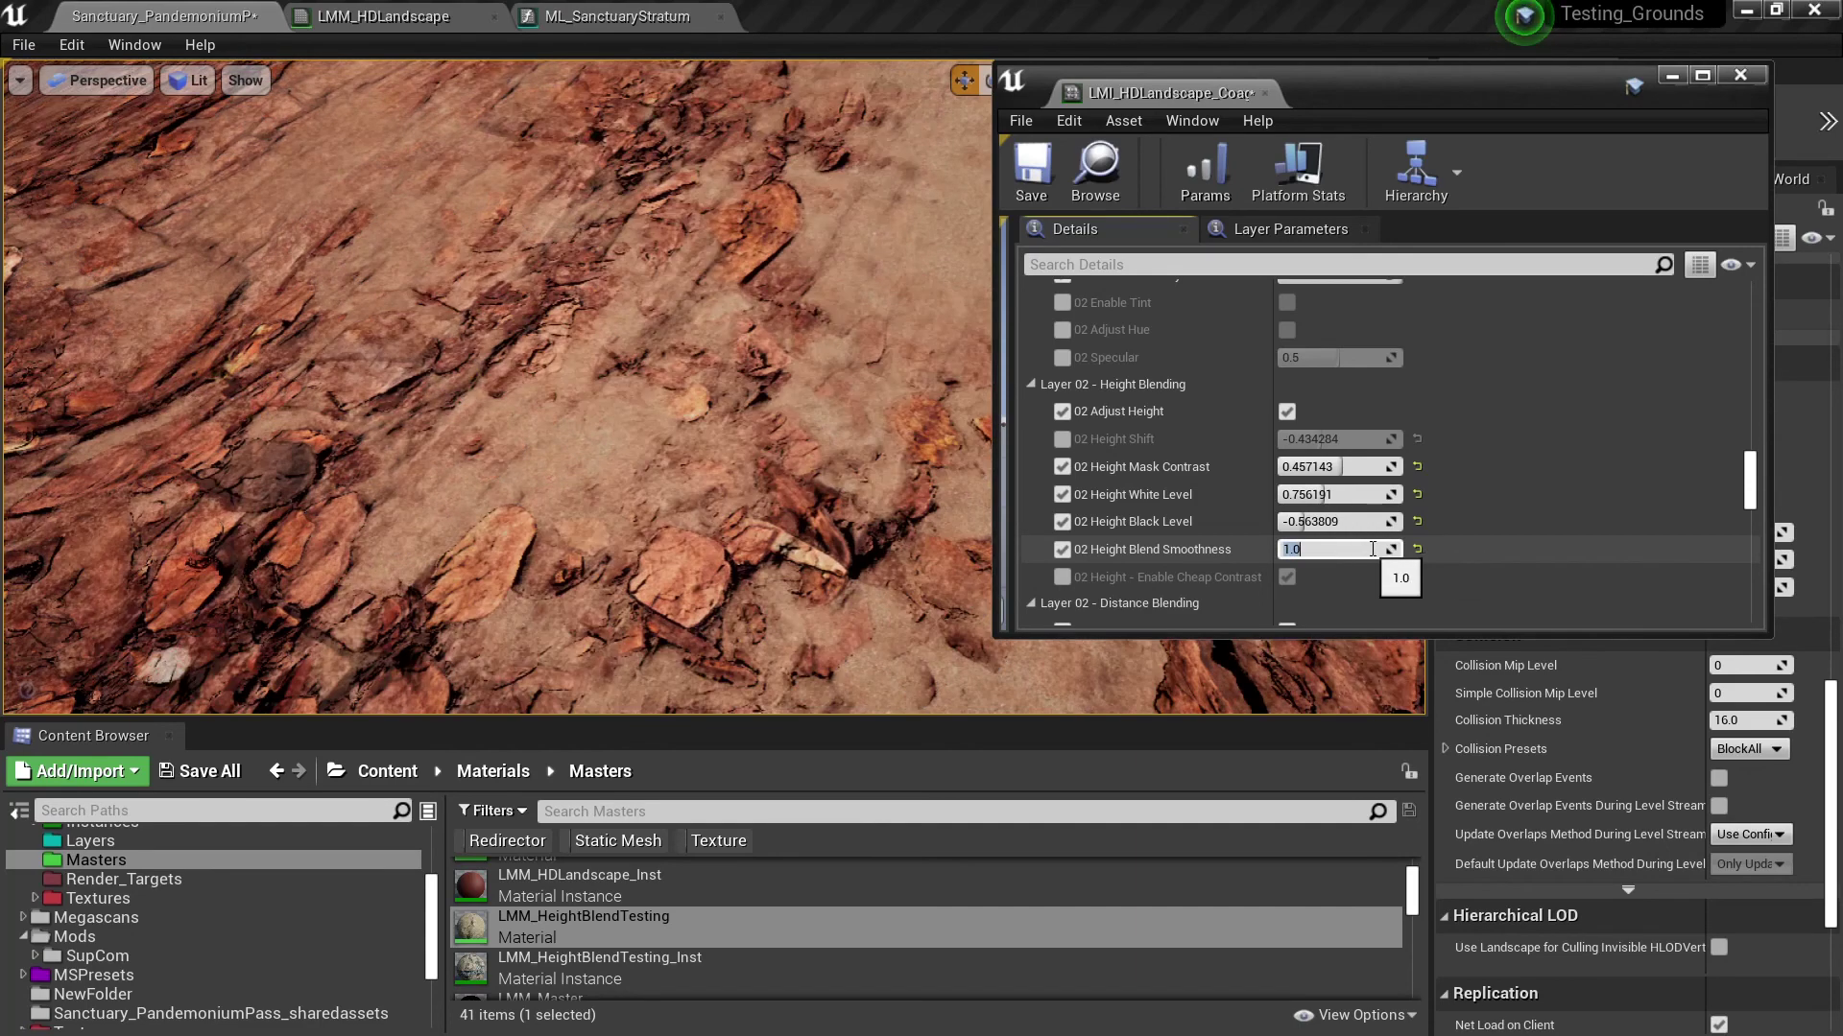
type("0.5")
key("Return")
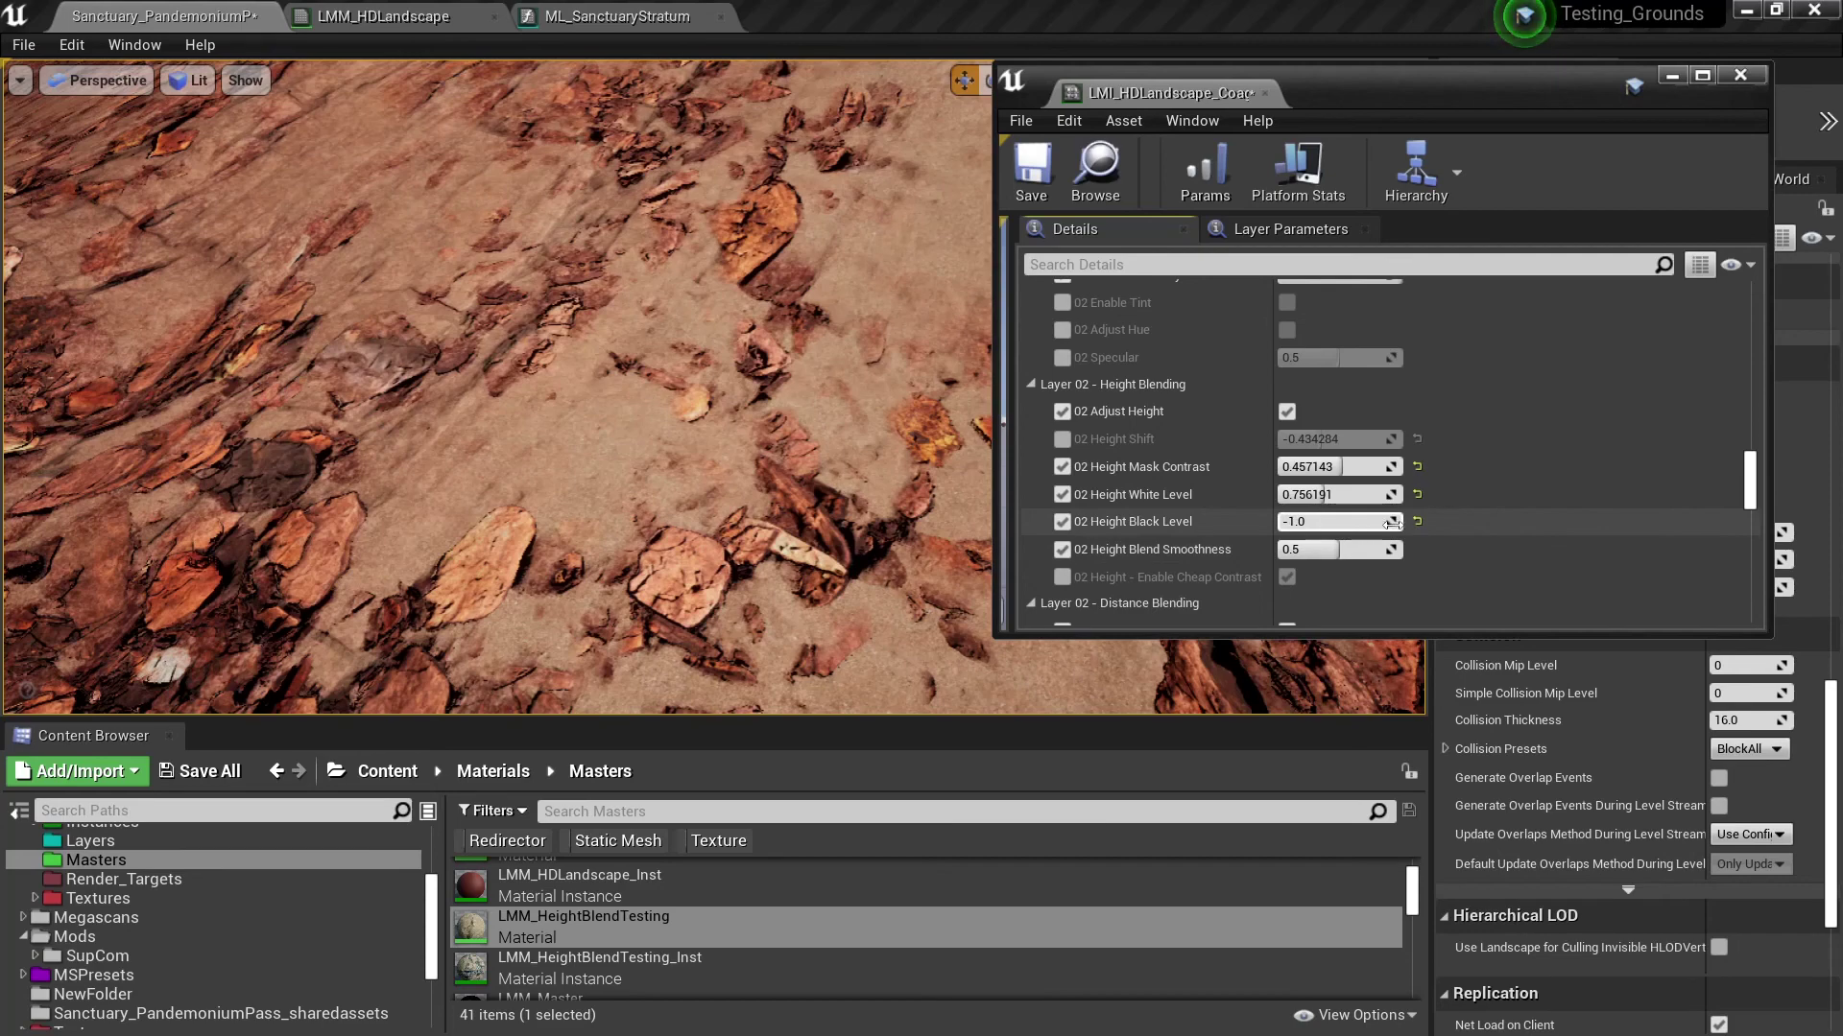
left_click_drag(1391, 523, 1393, 494)
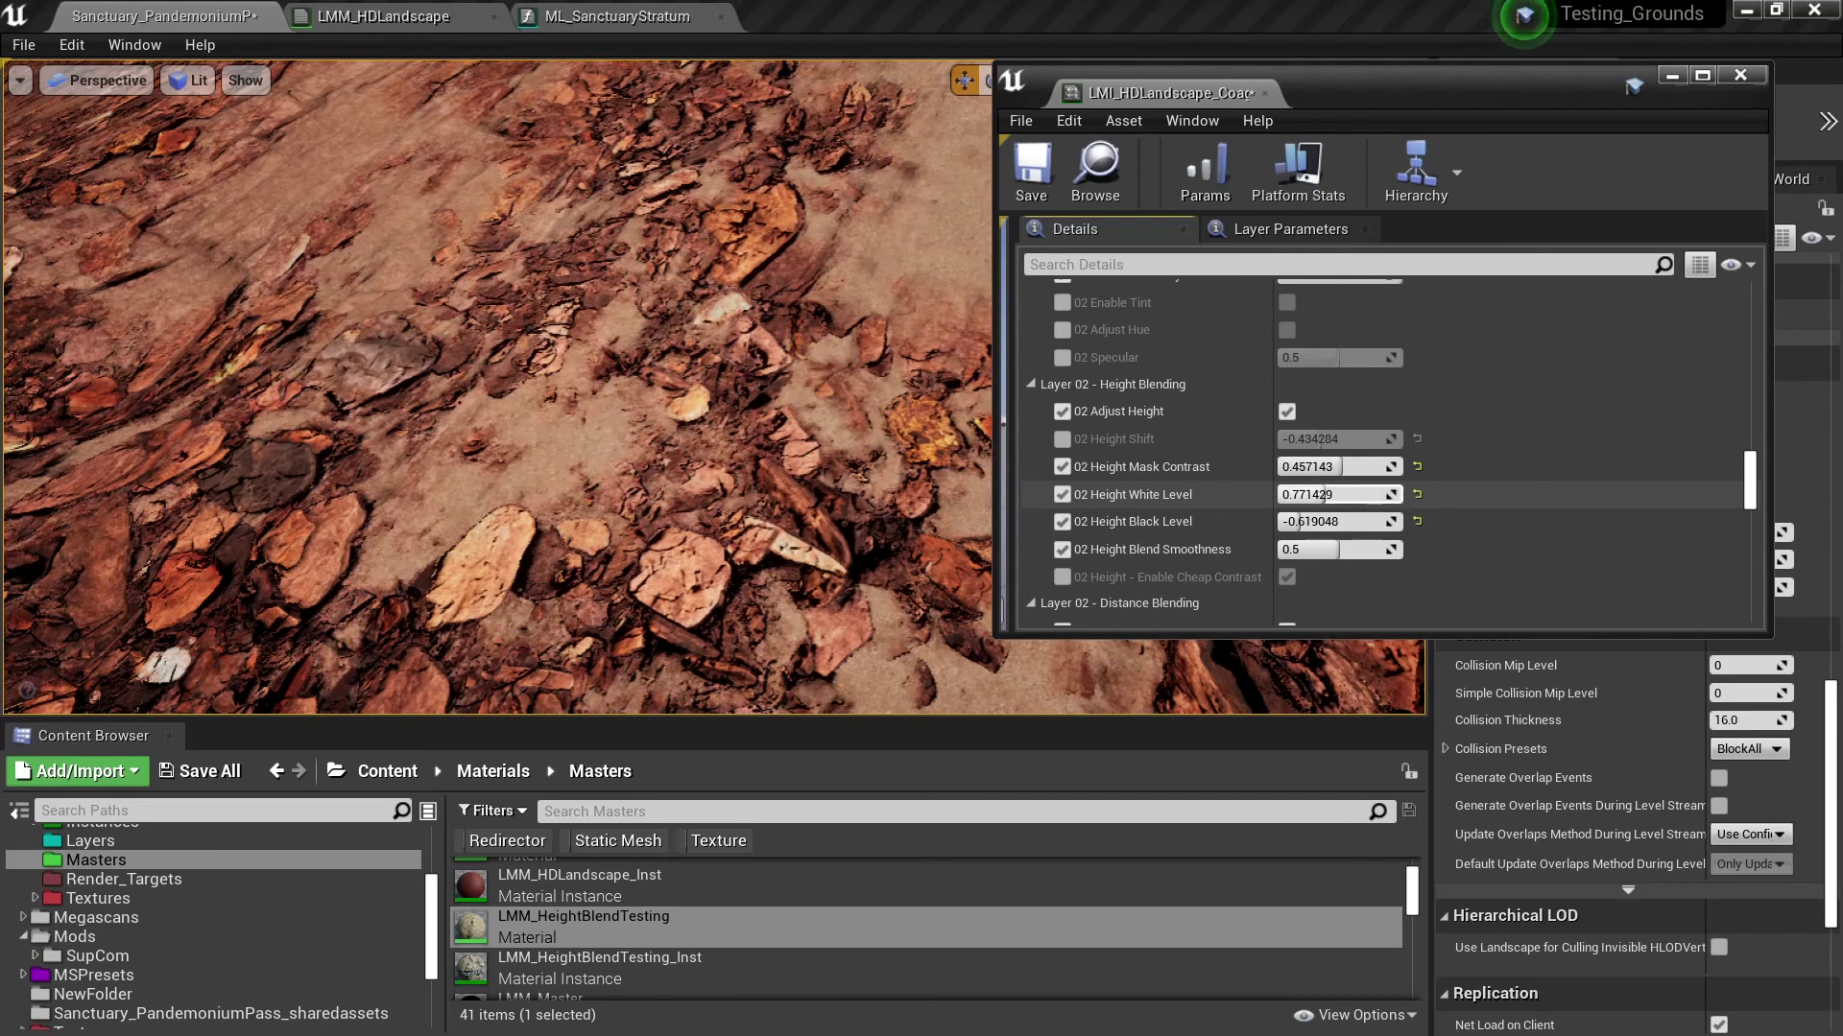
left_click_drag(1391, 494, 1386, 494)
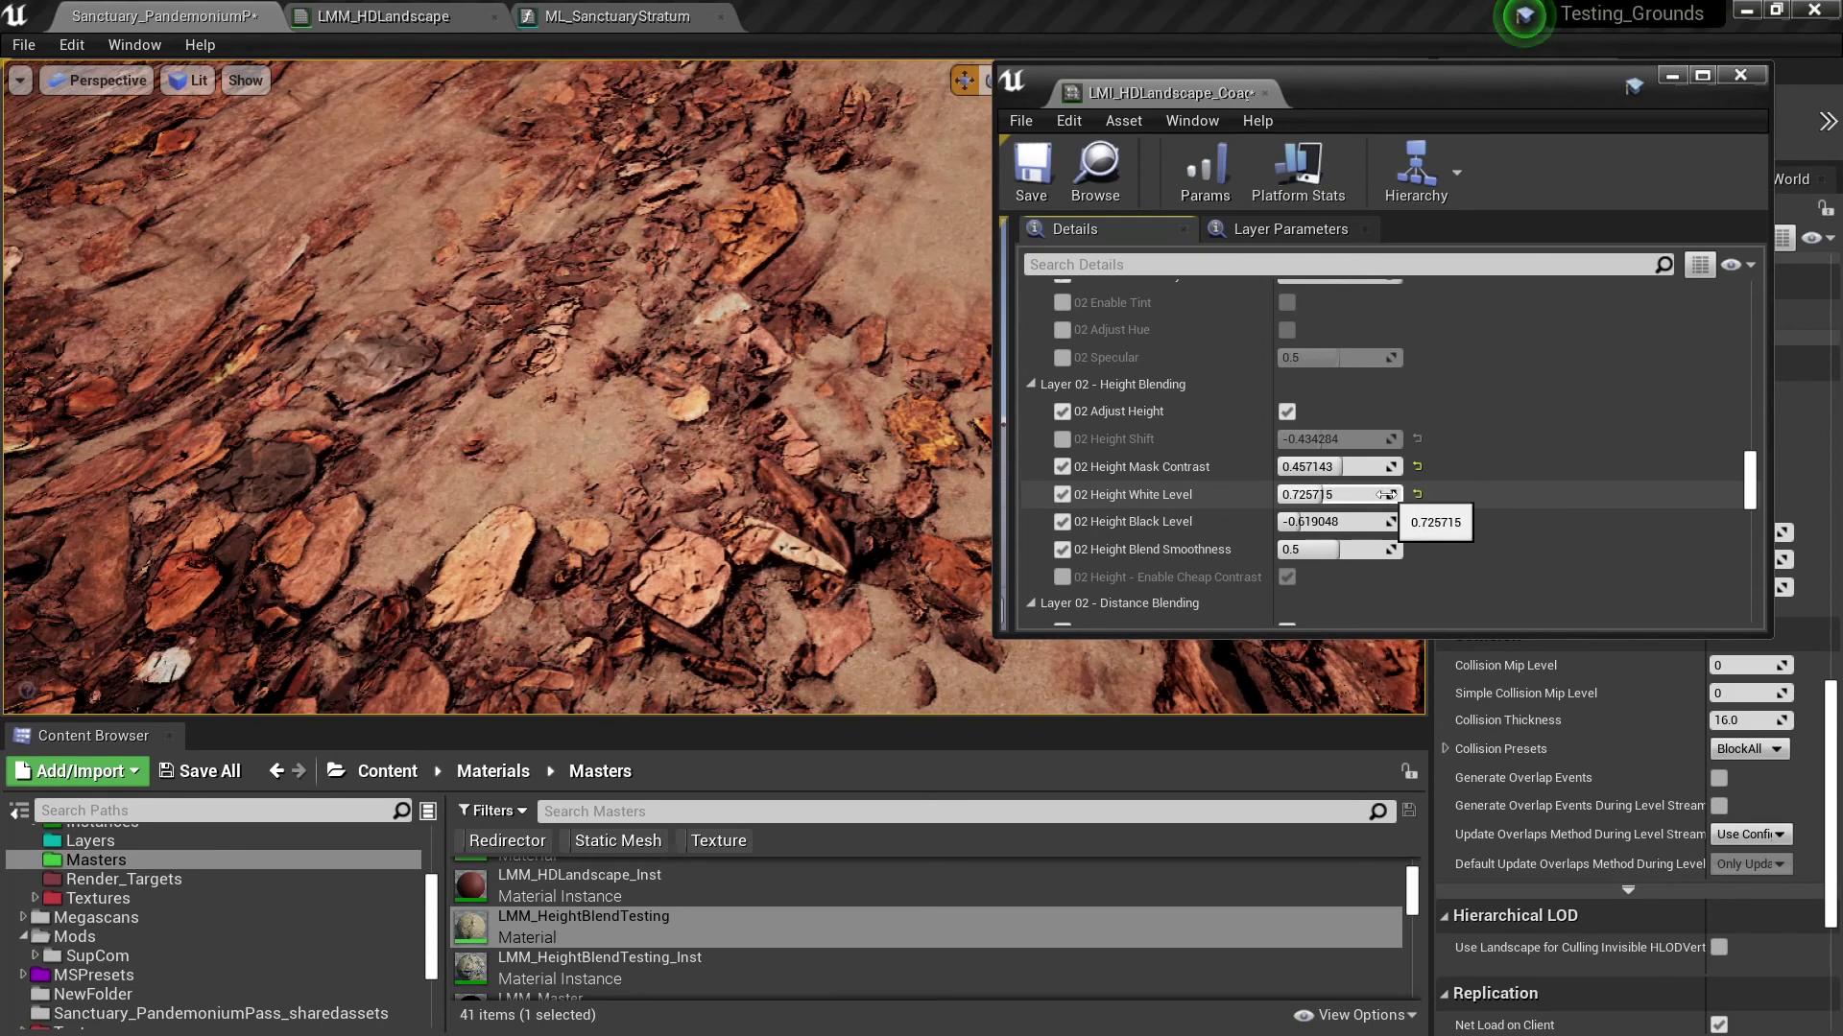
- Enable Layer 02 Height Shift, test a small offset, then leave it at 0.0
left_click(1062, 440)
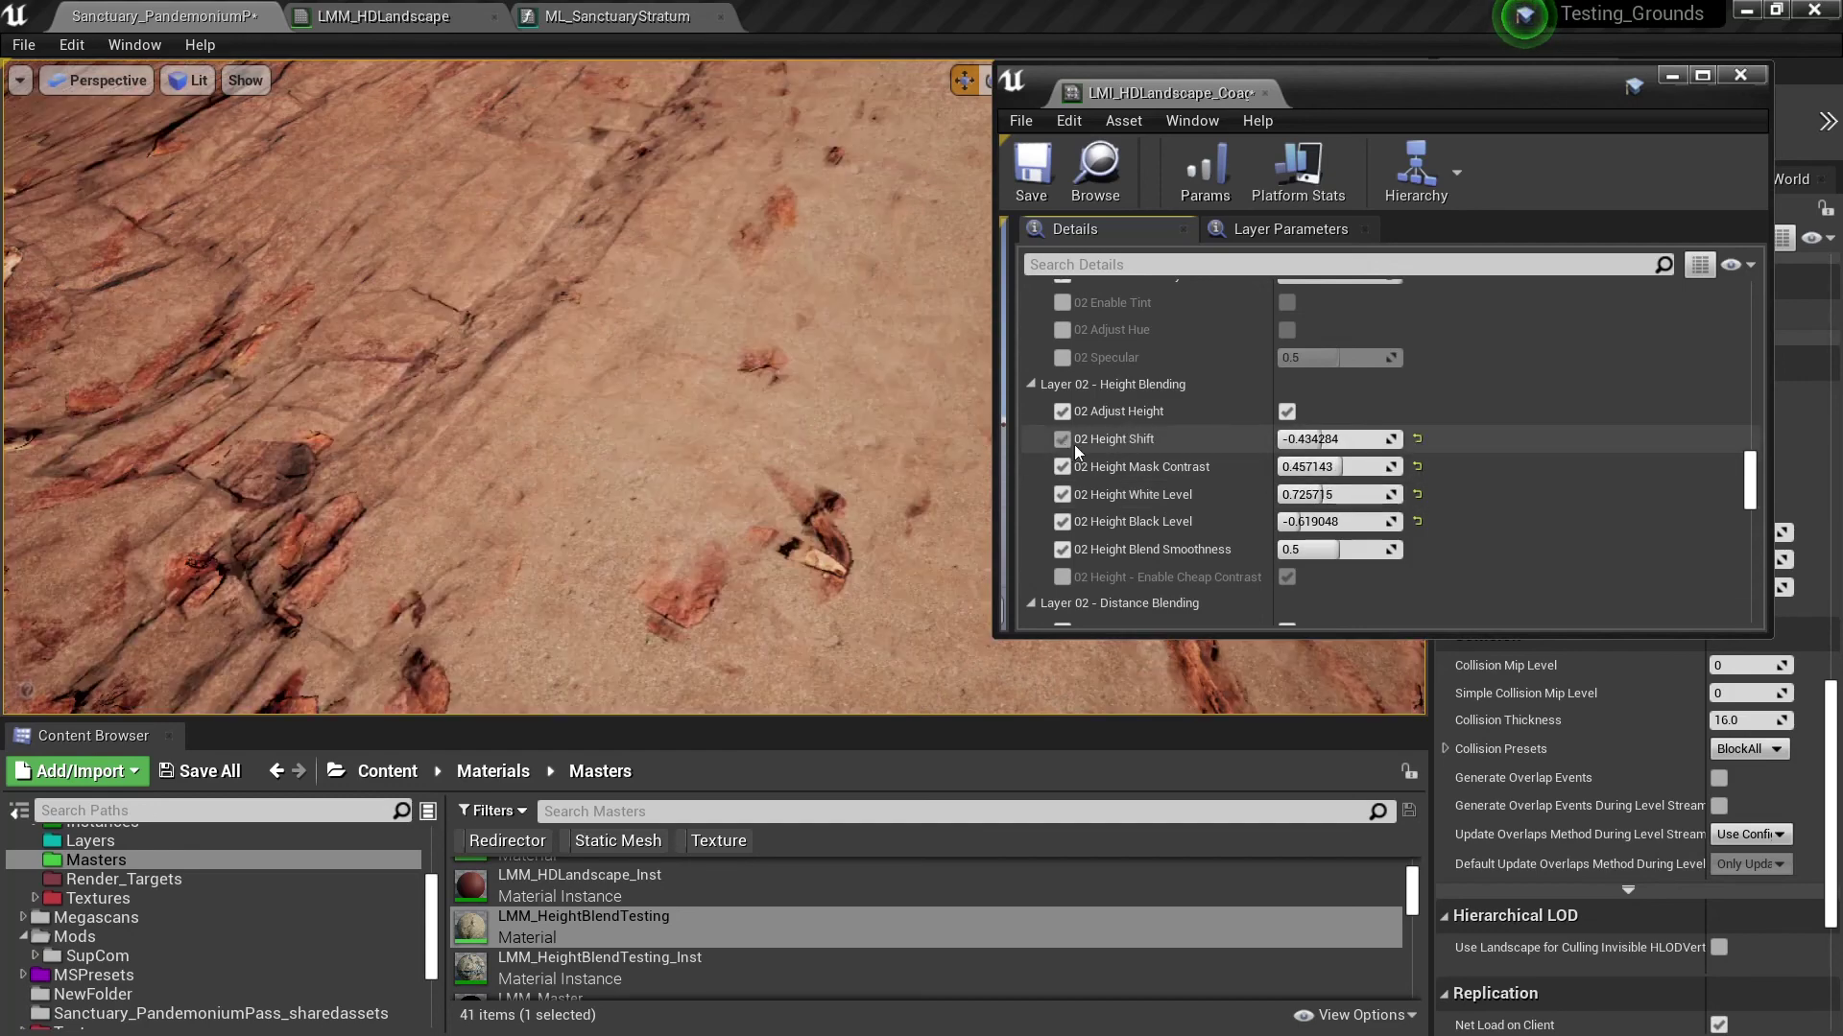
left_click(1418, 441)
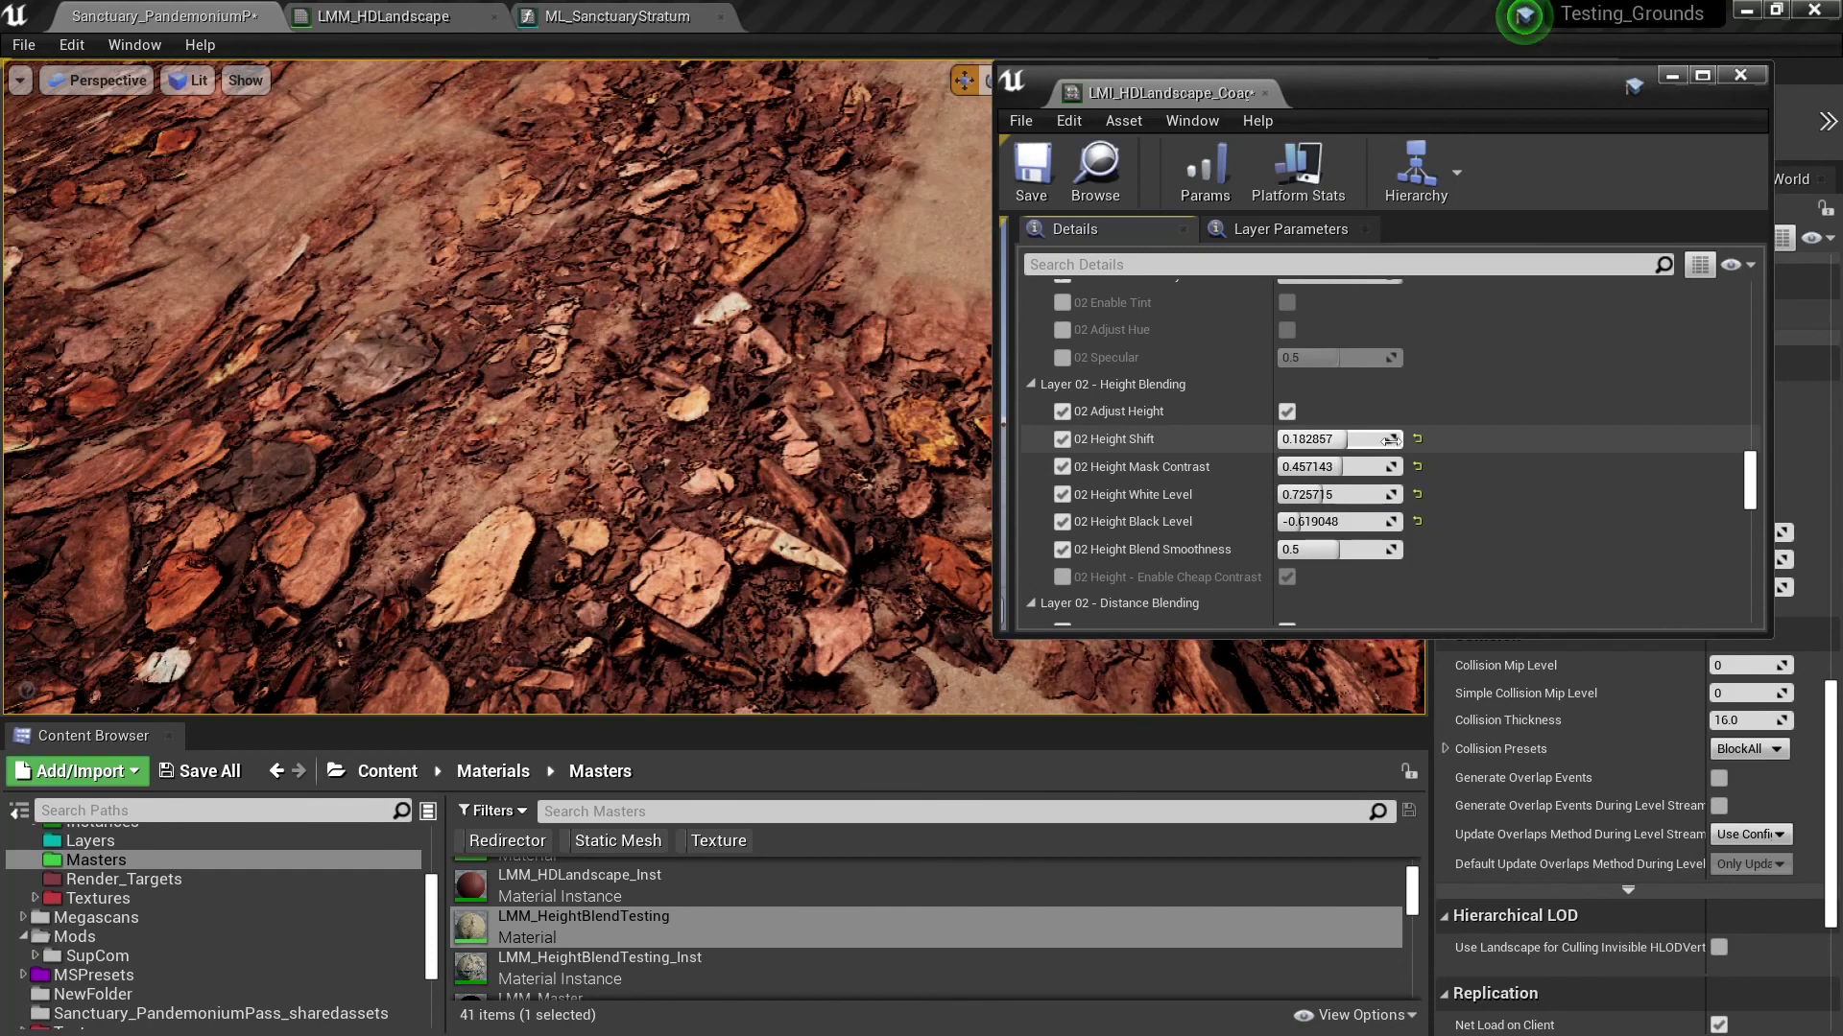
mouse_move(1387, 439)
left_mouse_down()
mouse_move(1363, 440)
mouse_move(1406, 439)
left_mouse_up()
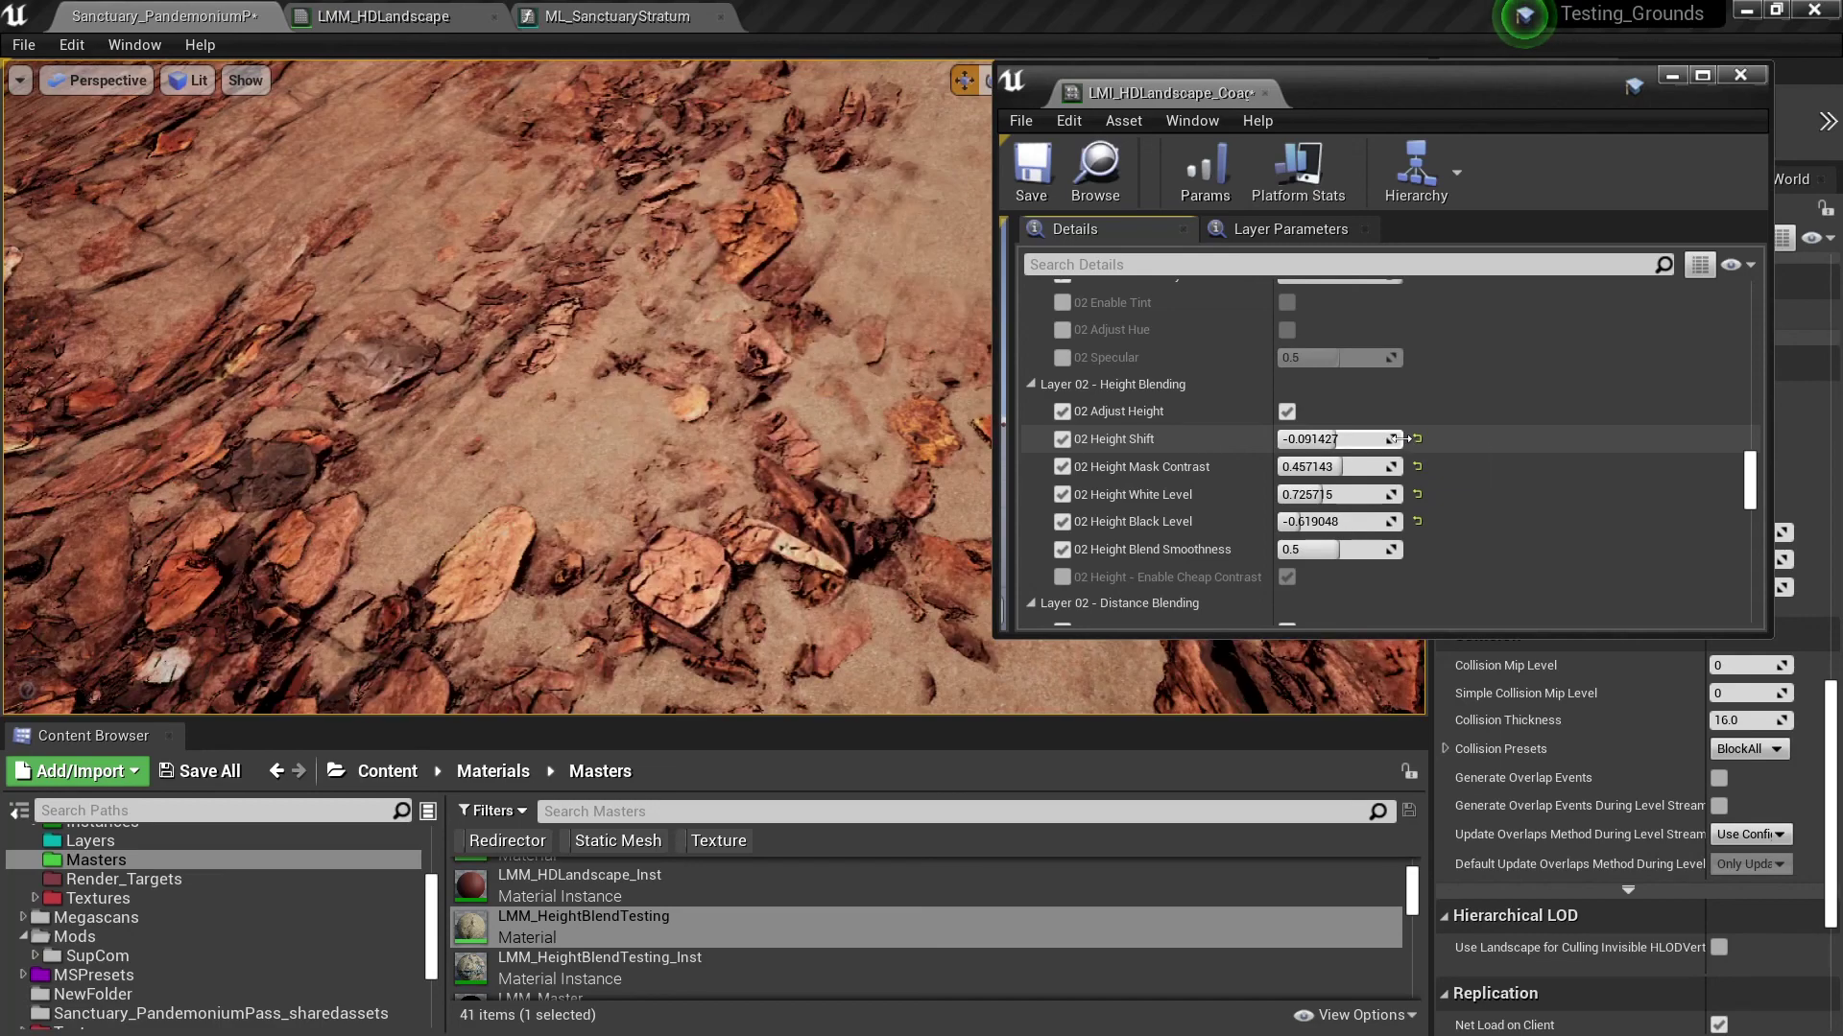
left_click(1418, 439)
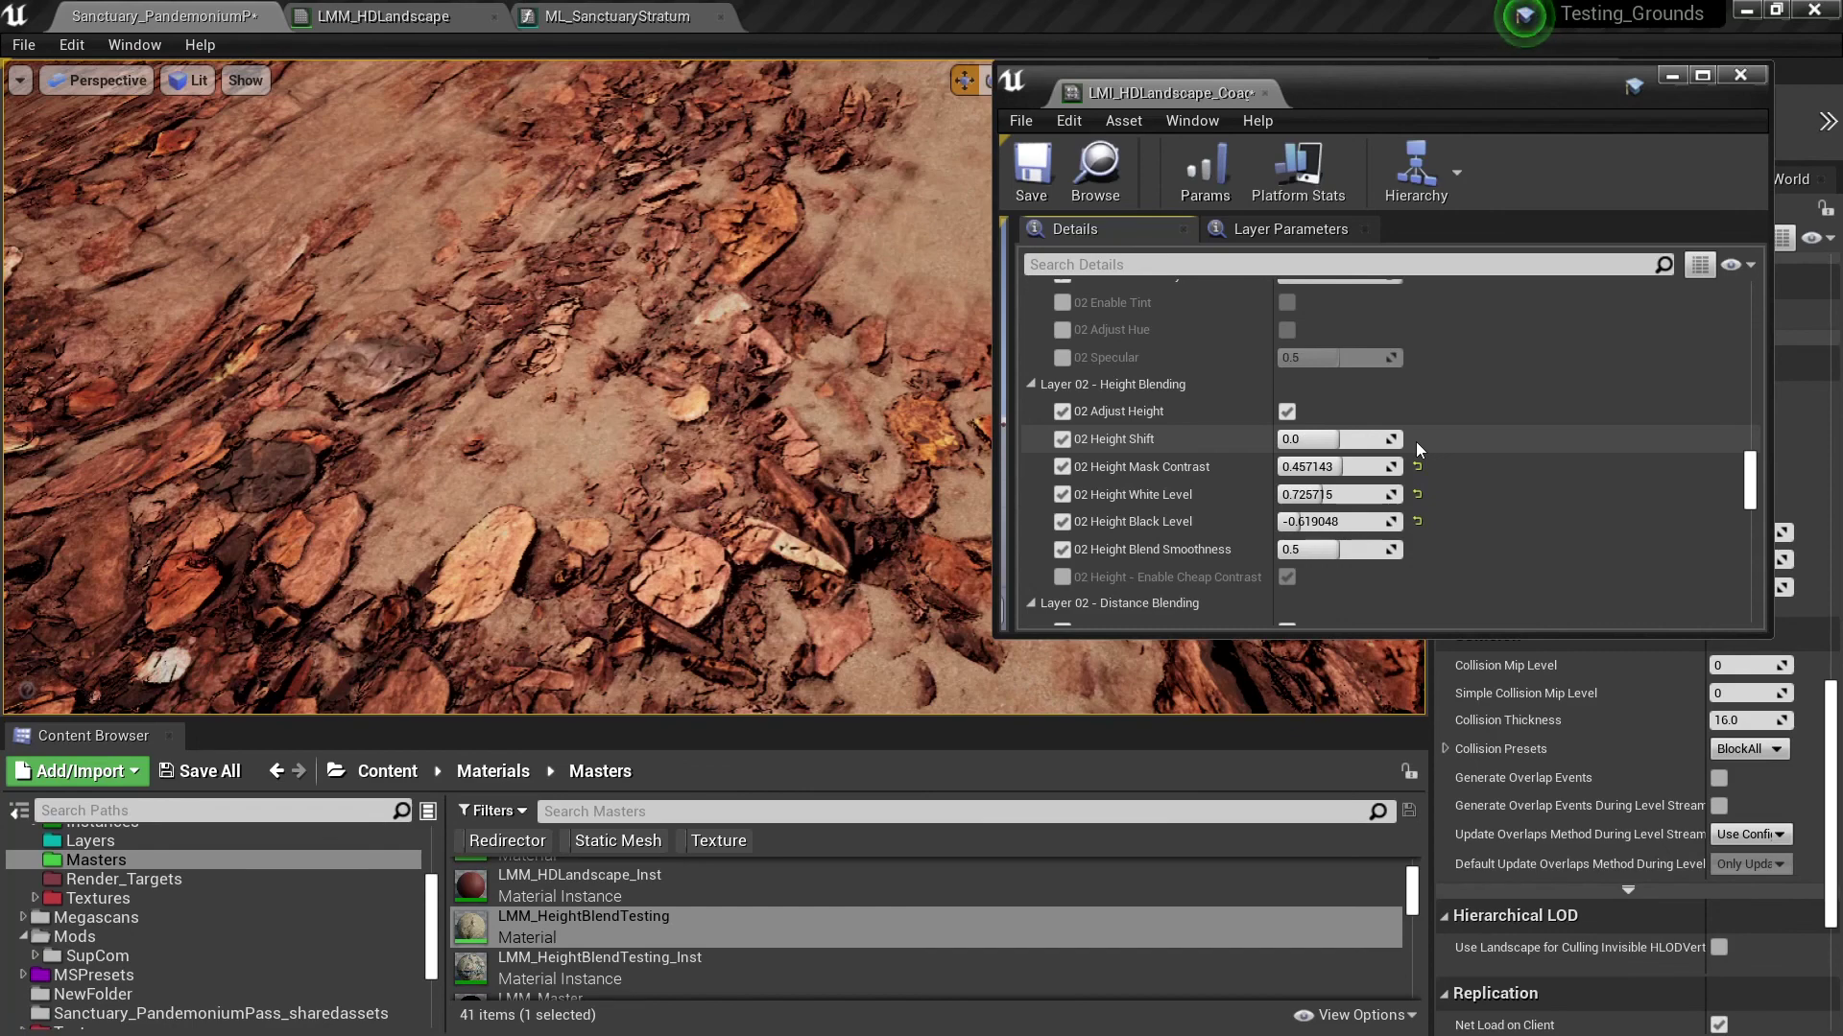
right_click_drag(613, 337, 614, 337)
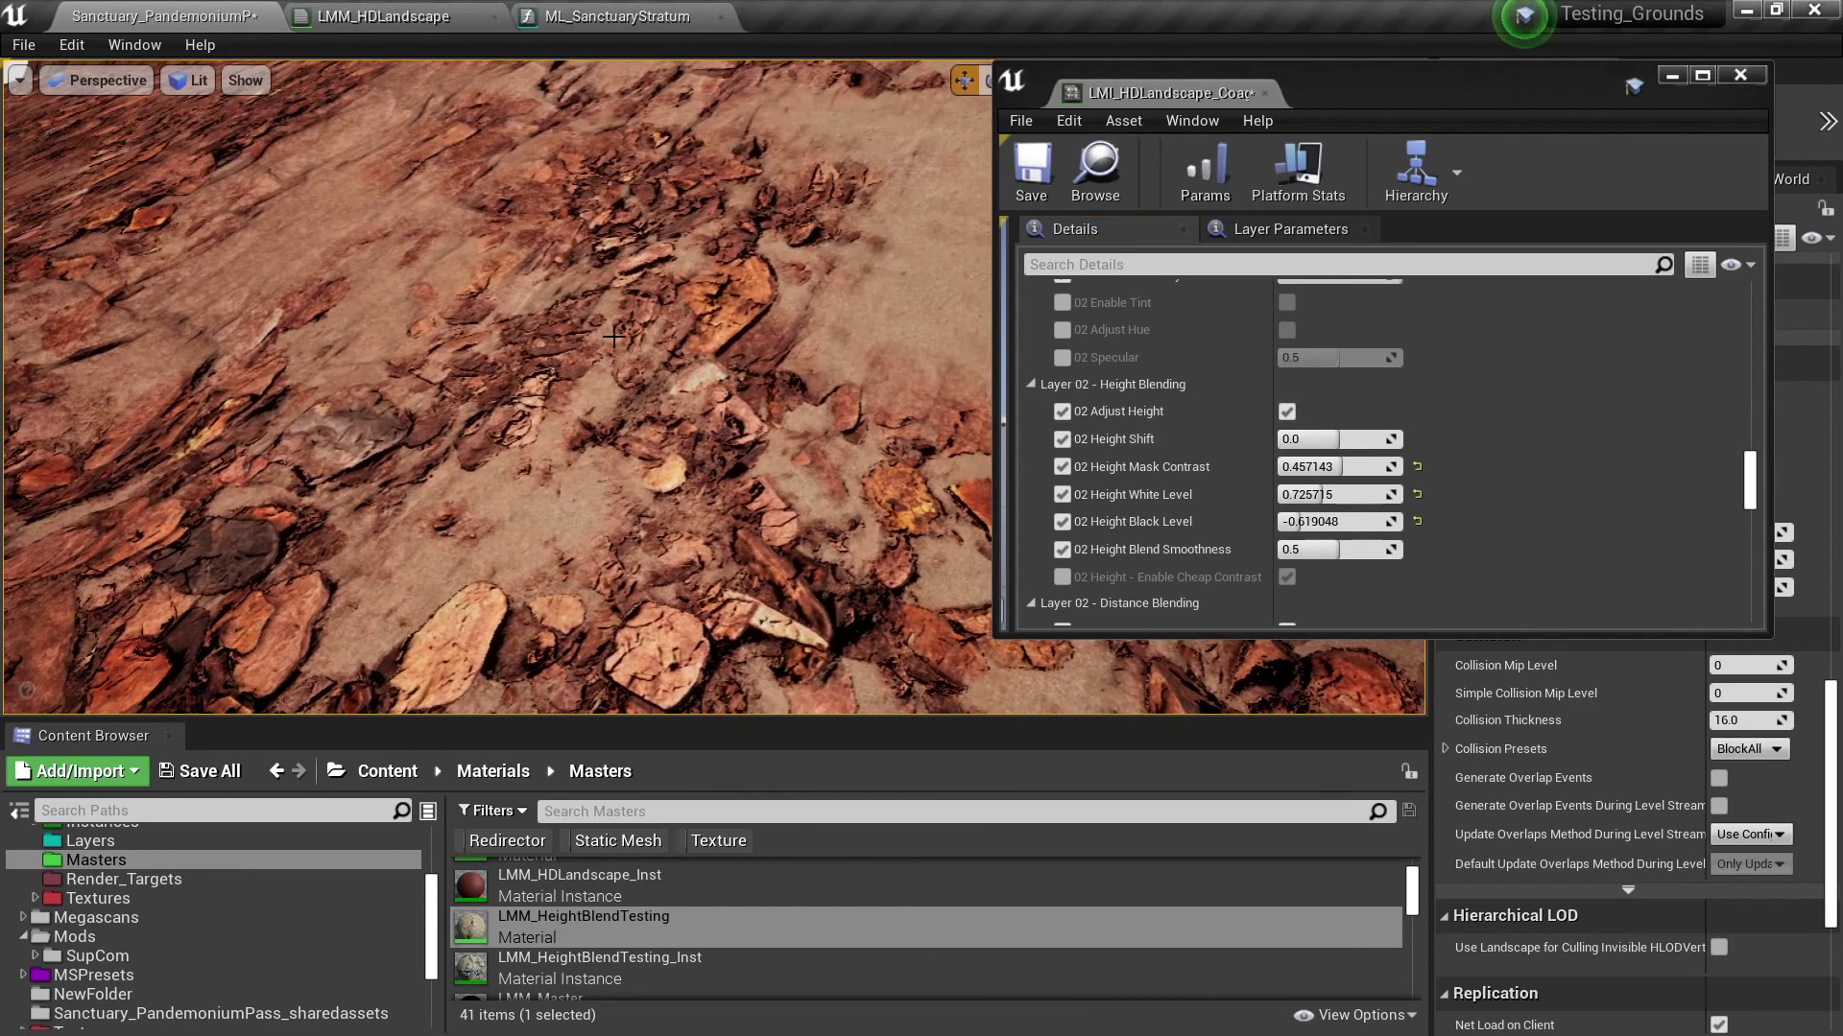
- Make the viewport immersive with F11 and resize the material instance editor so Layer 02 names show fully
key("F11")
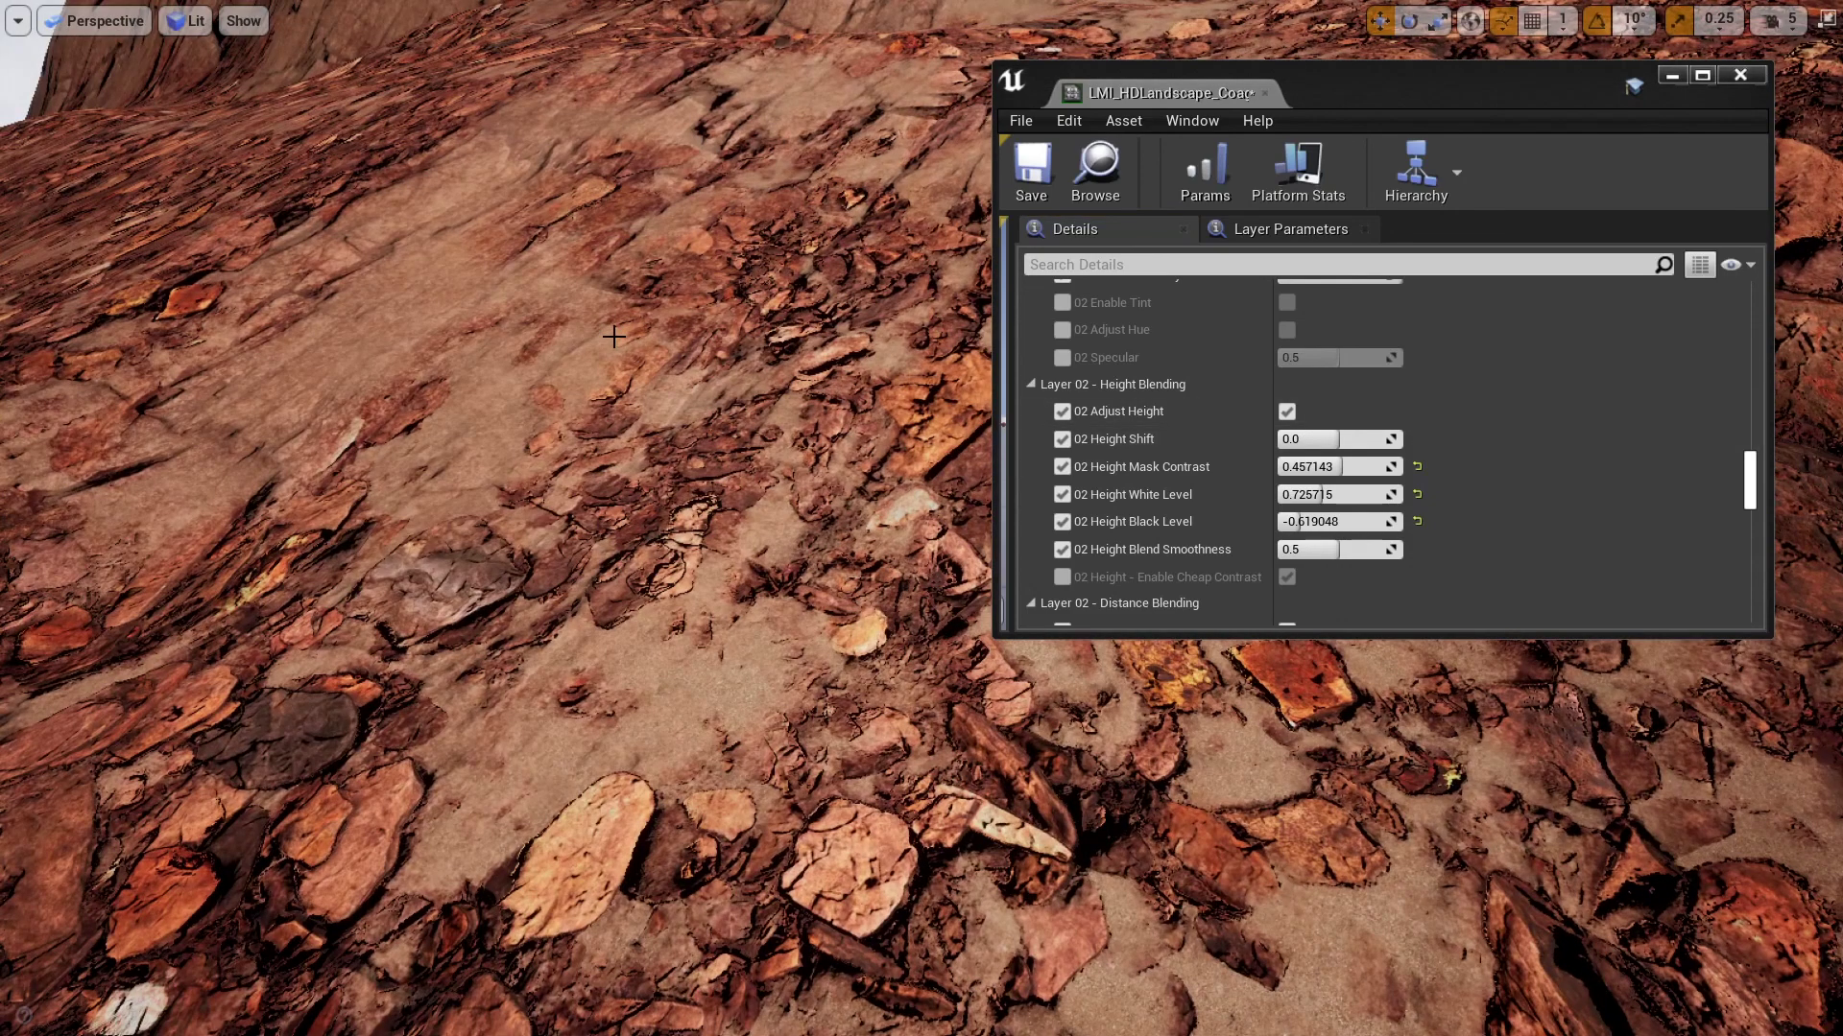
left_click_drag(1022, 423, 1032, 422)
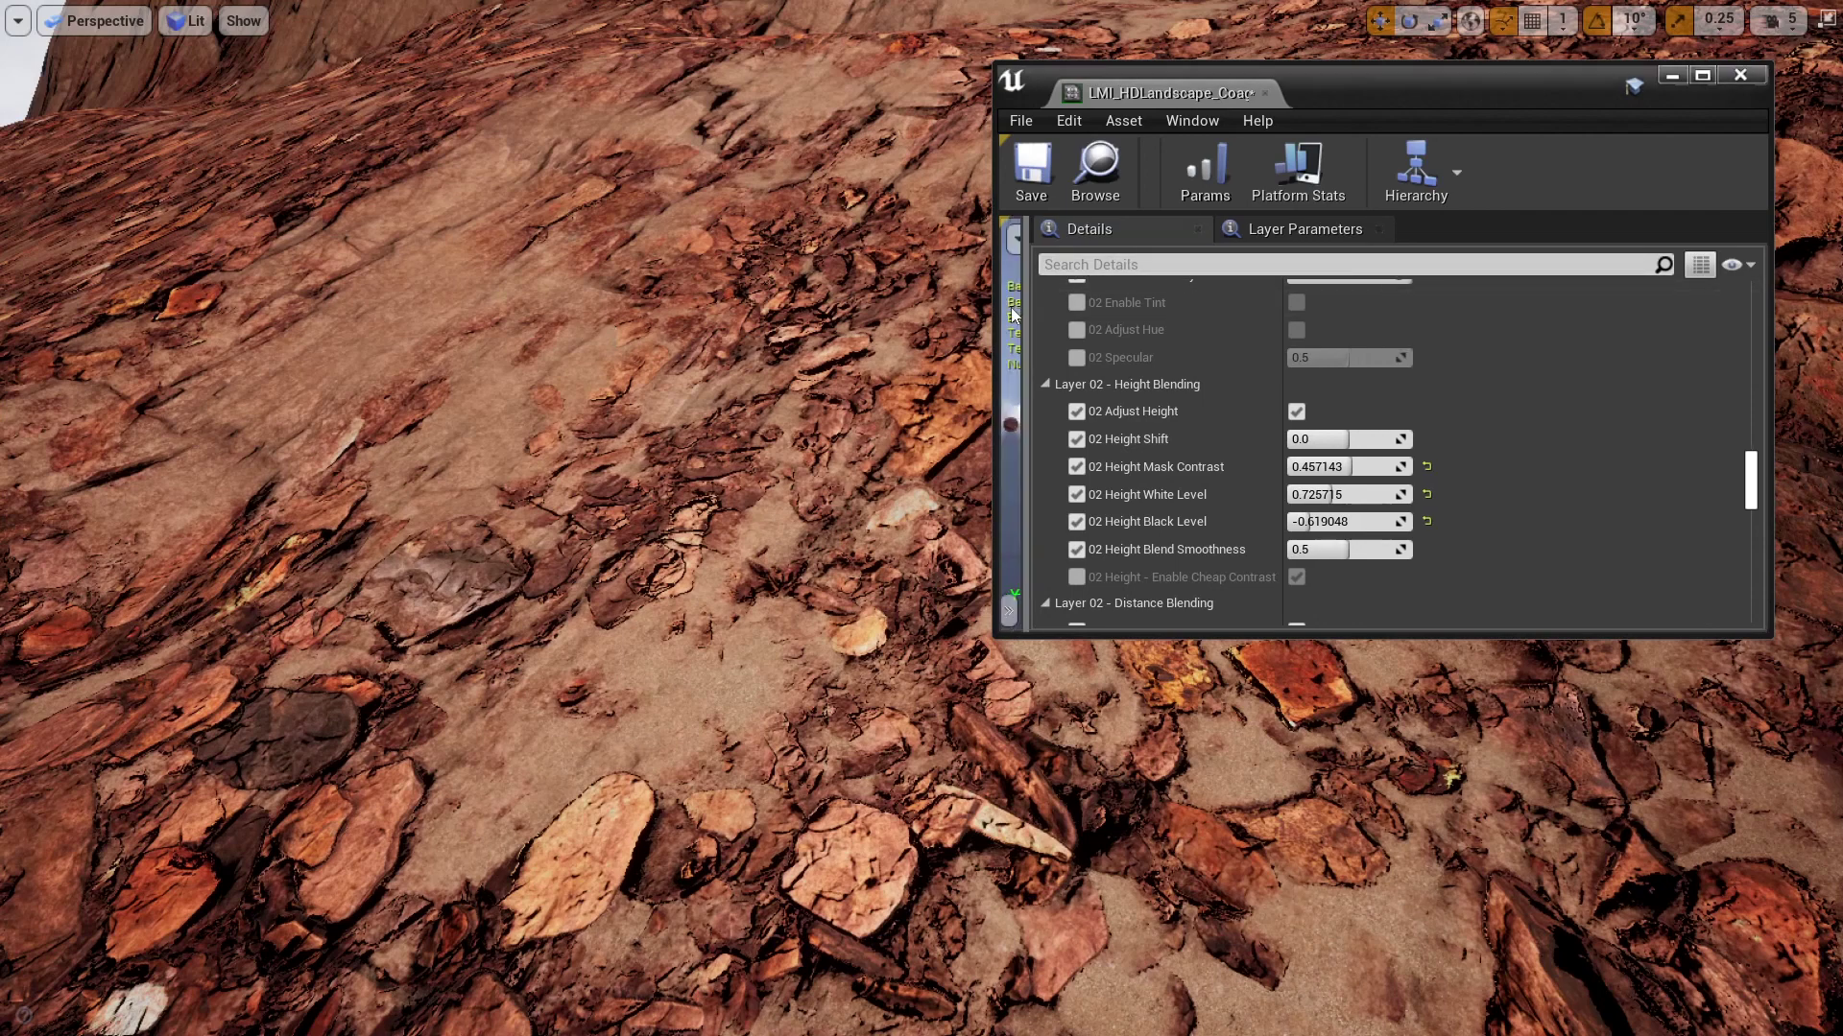
left_click_drag(993, 307, 1323, 316)
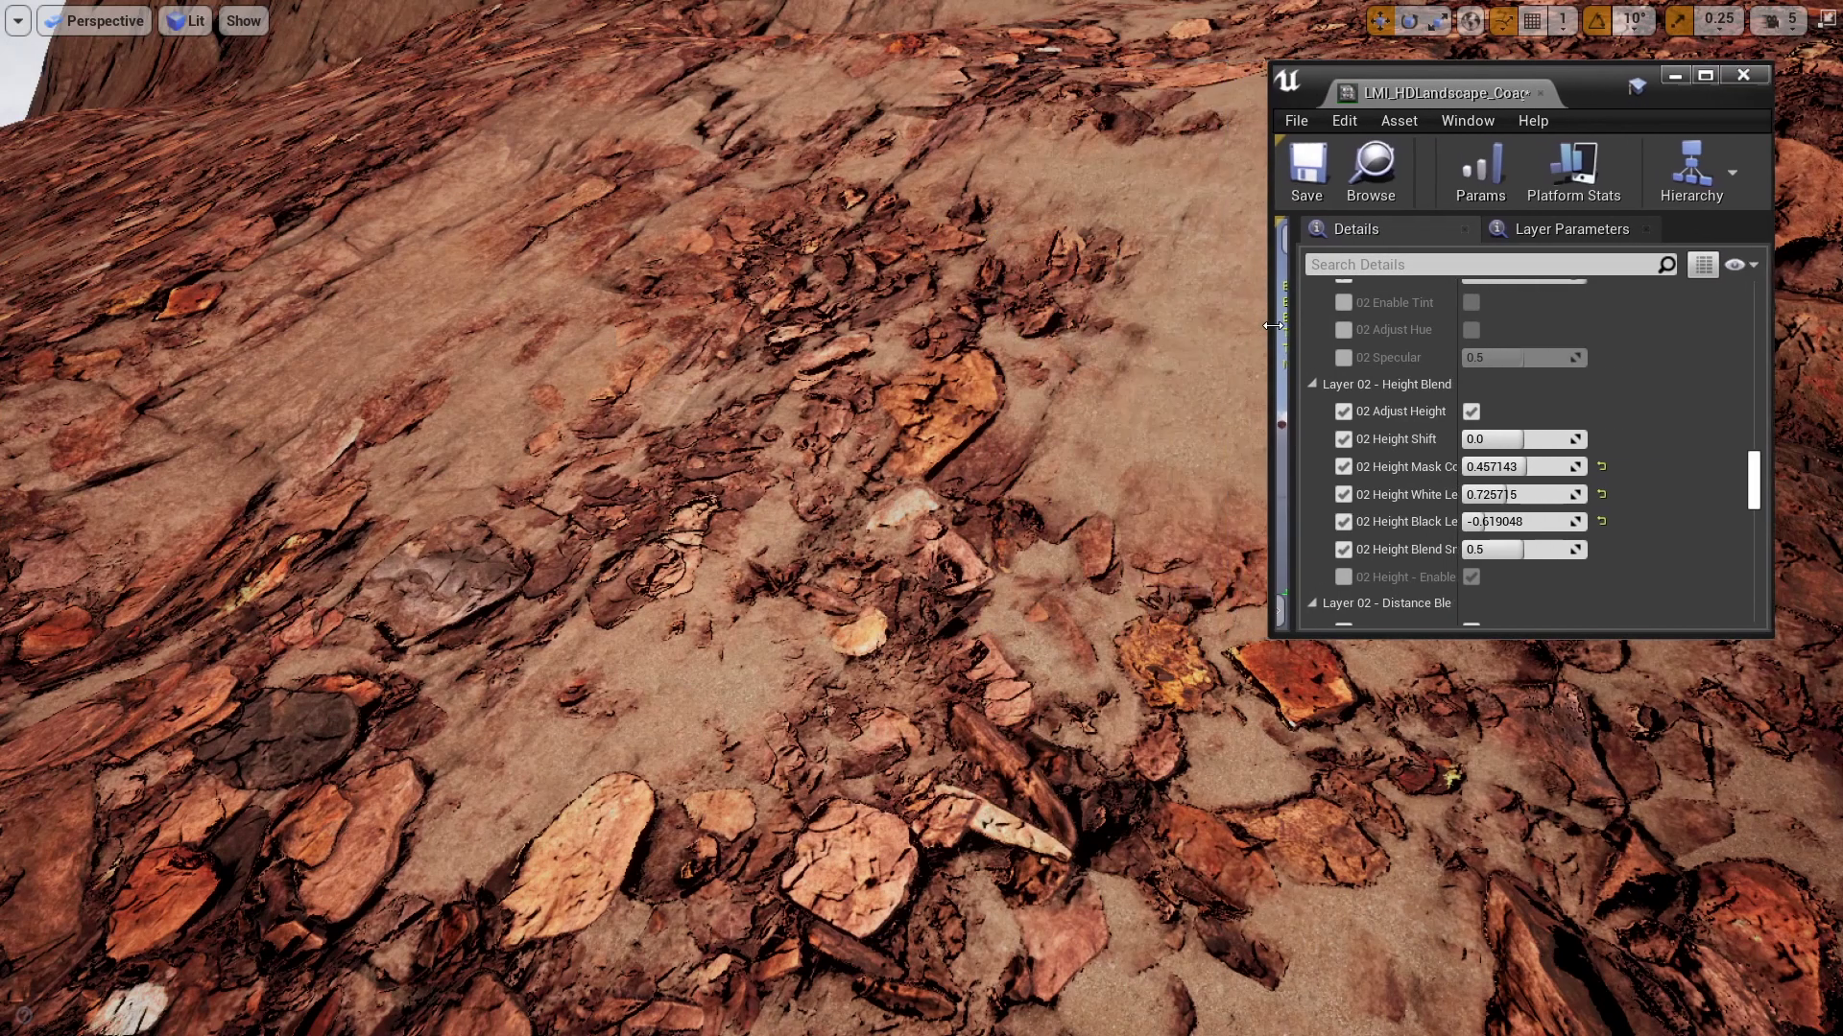
left_click_drag(1490, 342, 1596, 341)
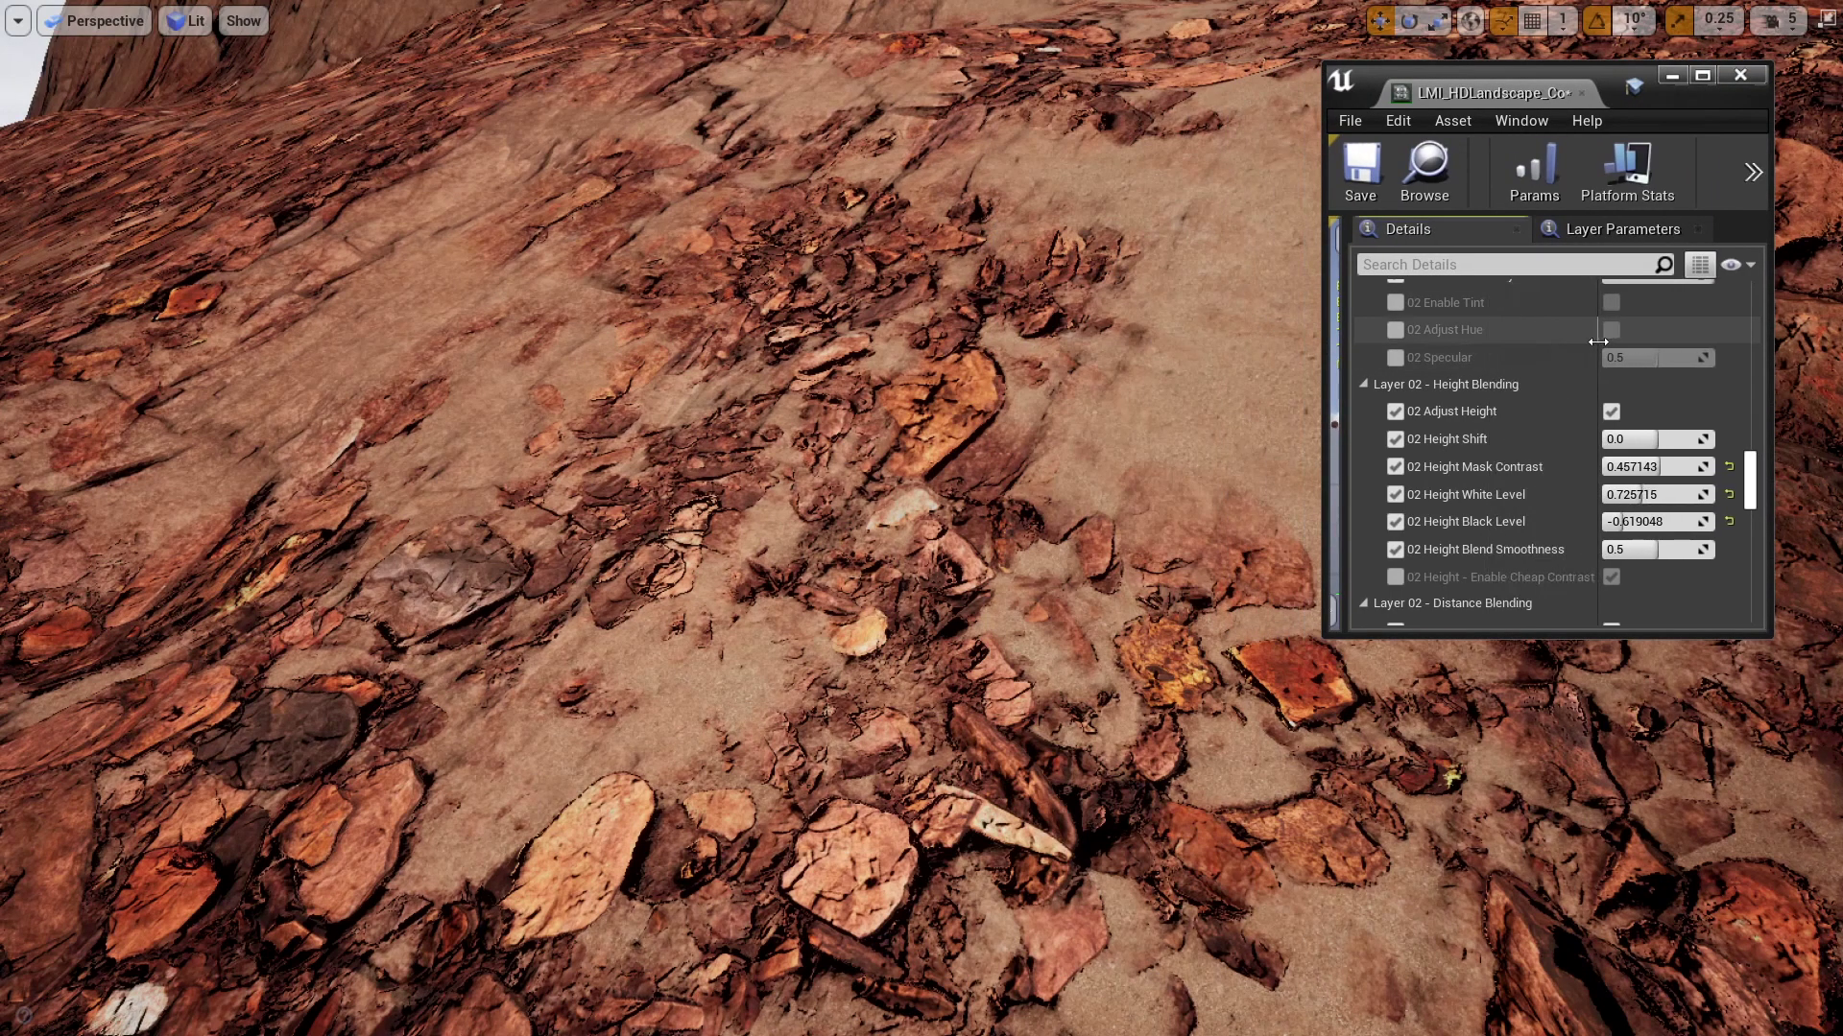
left_click_drag(1660, 111, 1725, 94)
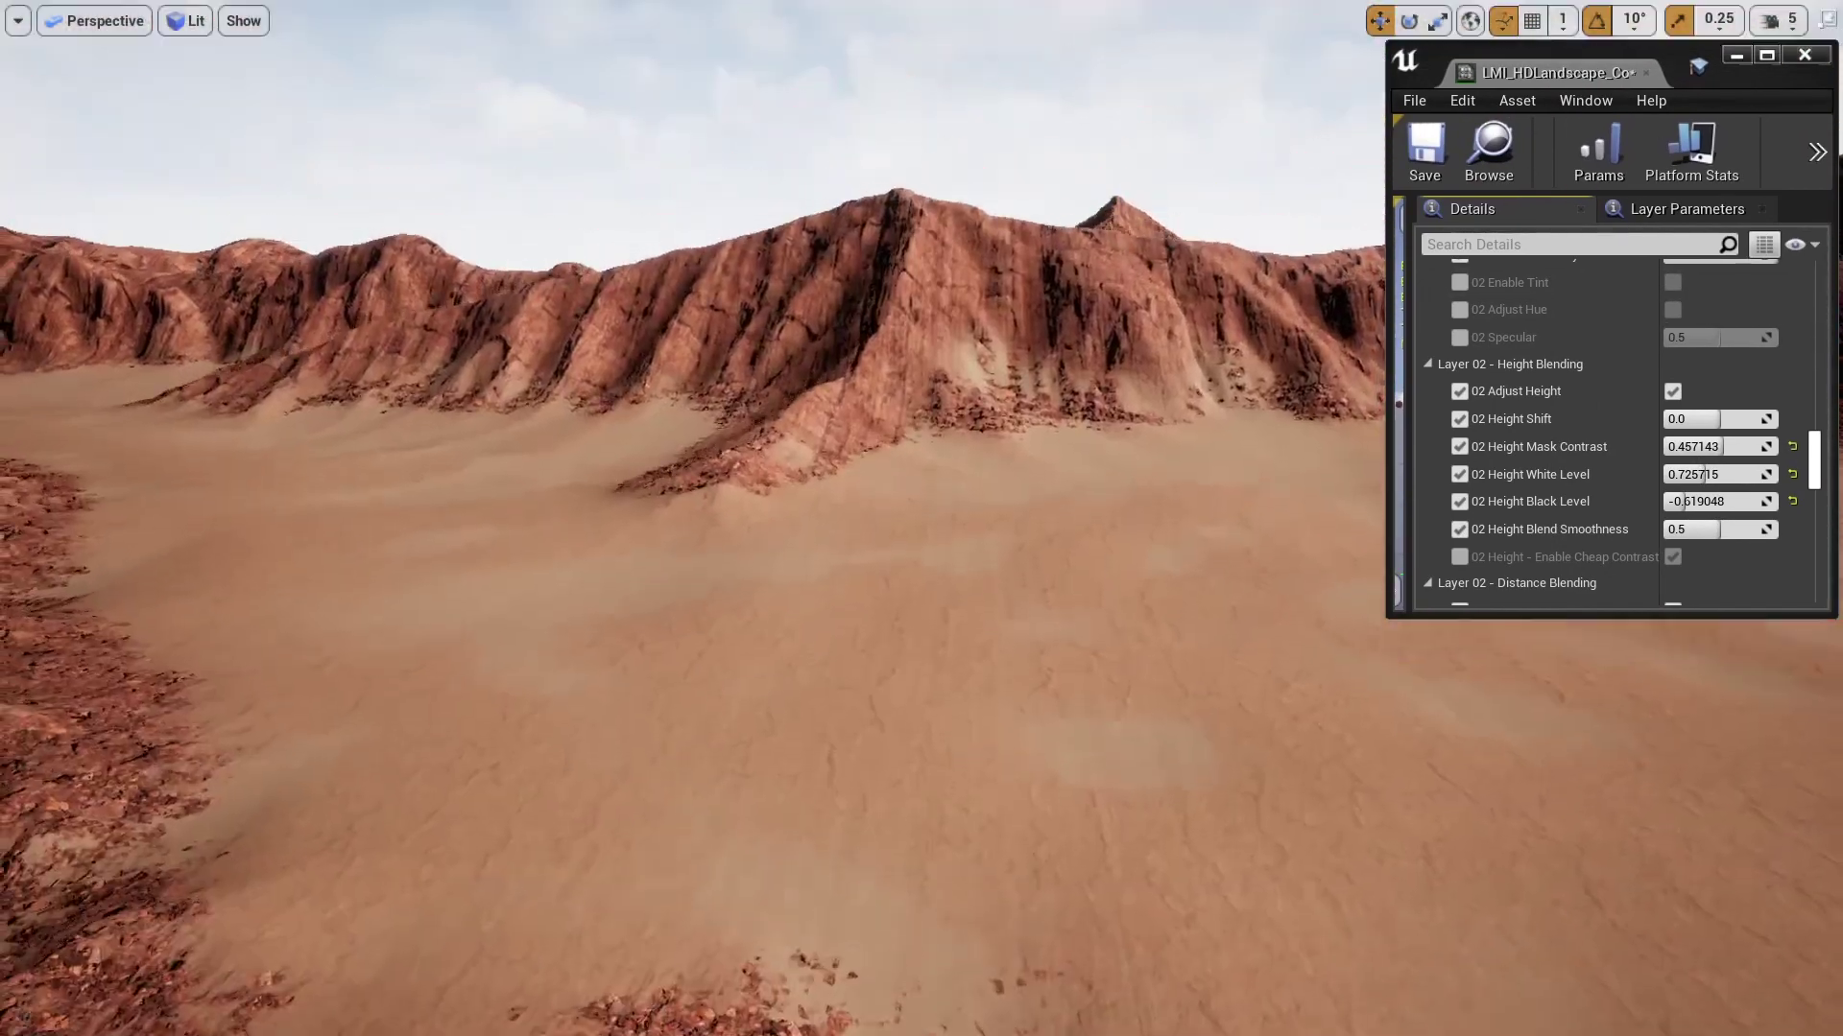
- Enable Layer 03 Adjust Height and Height Shift, setting the shift to 0.598934
scroll(1581, 444, "down", 5)
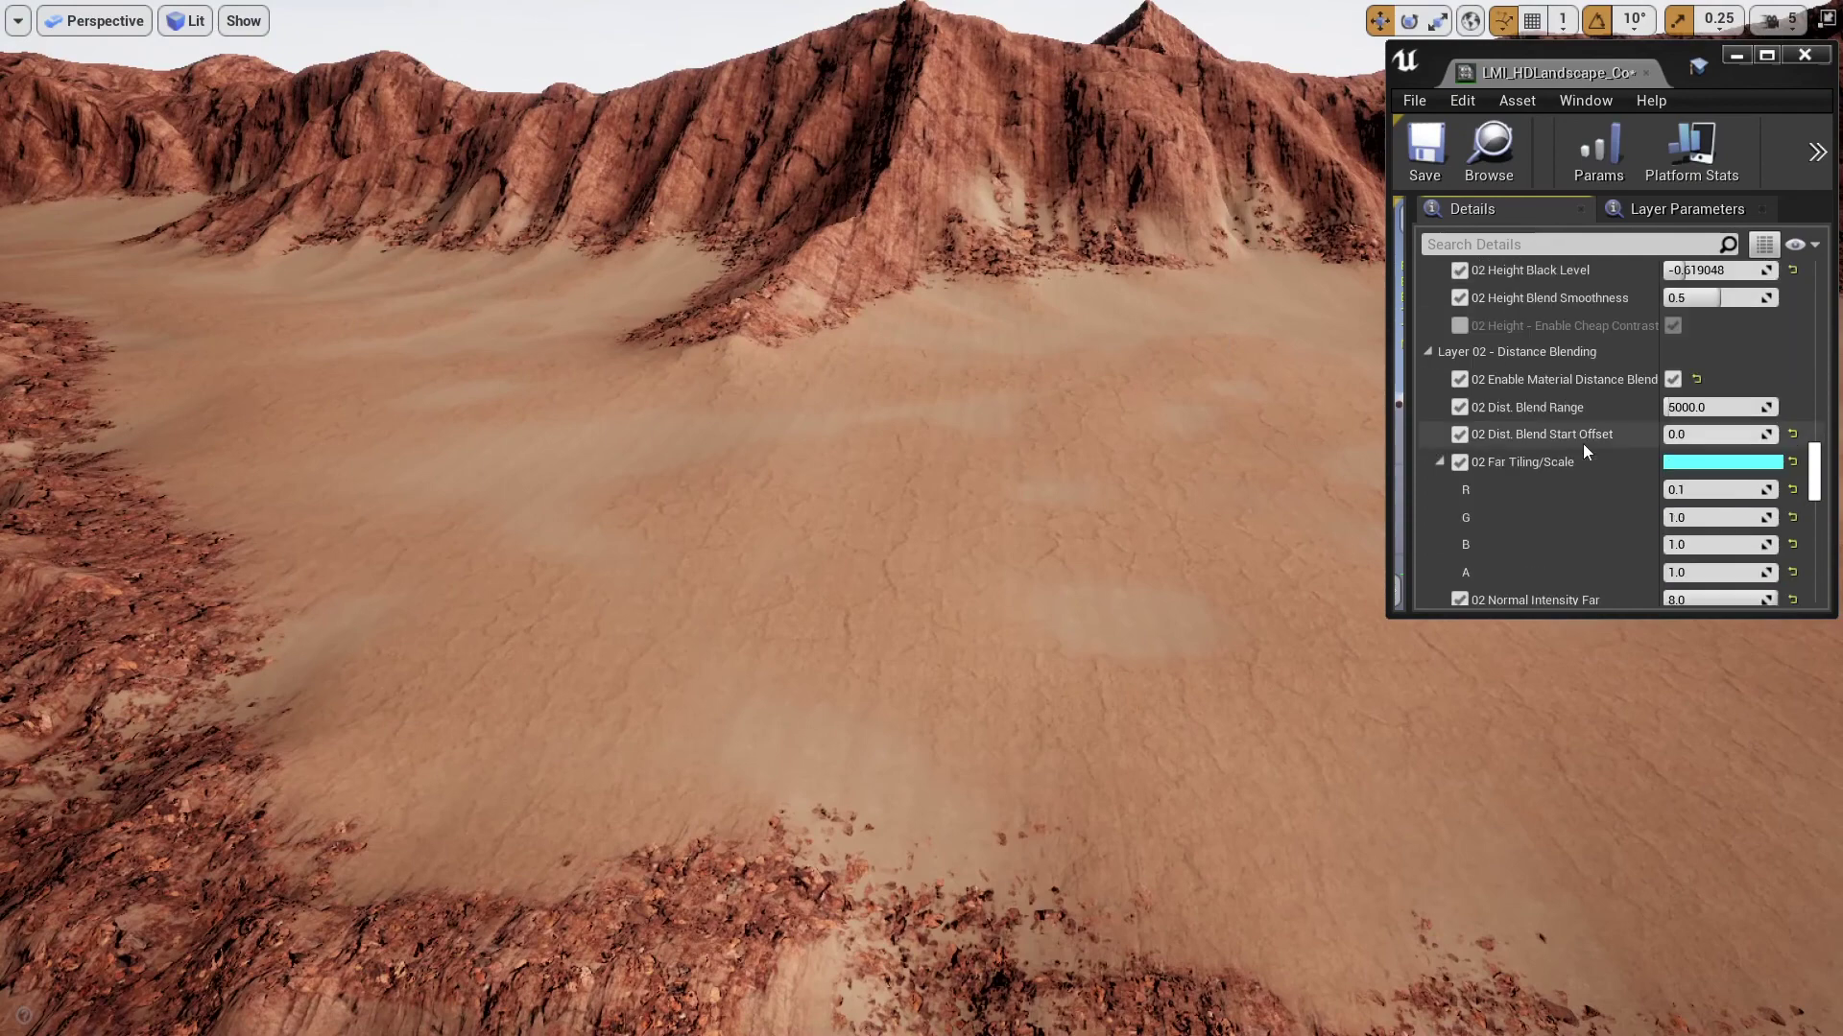
scroll(1592, 466, "down", 5)
scroll(1599, 469, "down", 3)
scroll(1598, 468, "down", 3)
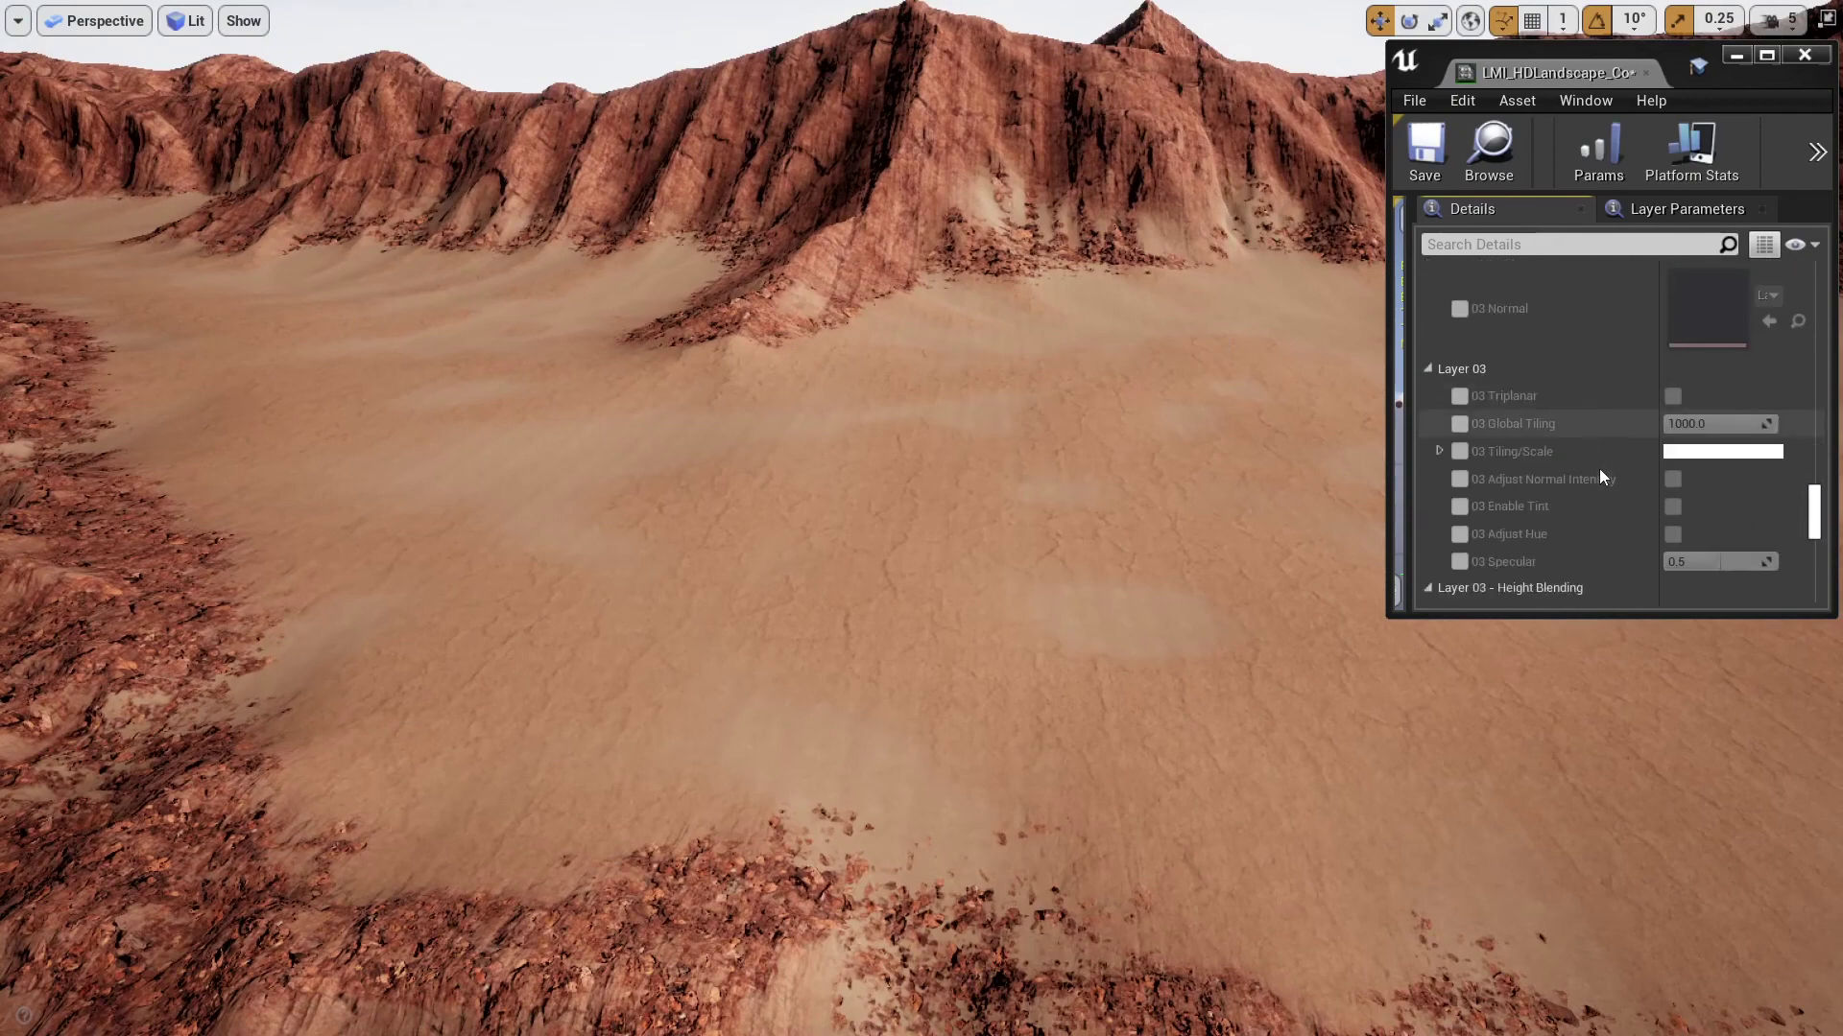
scroll(1599, 468, "down", 3)
scroll(1564, 480, "down", 2)
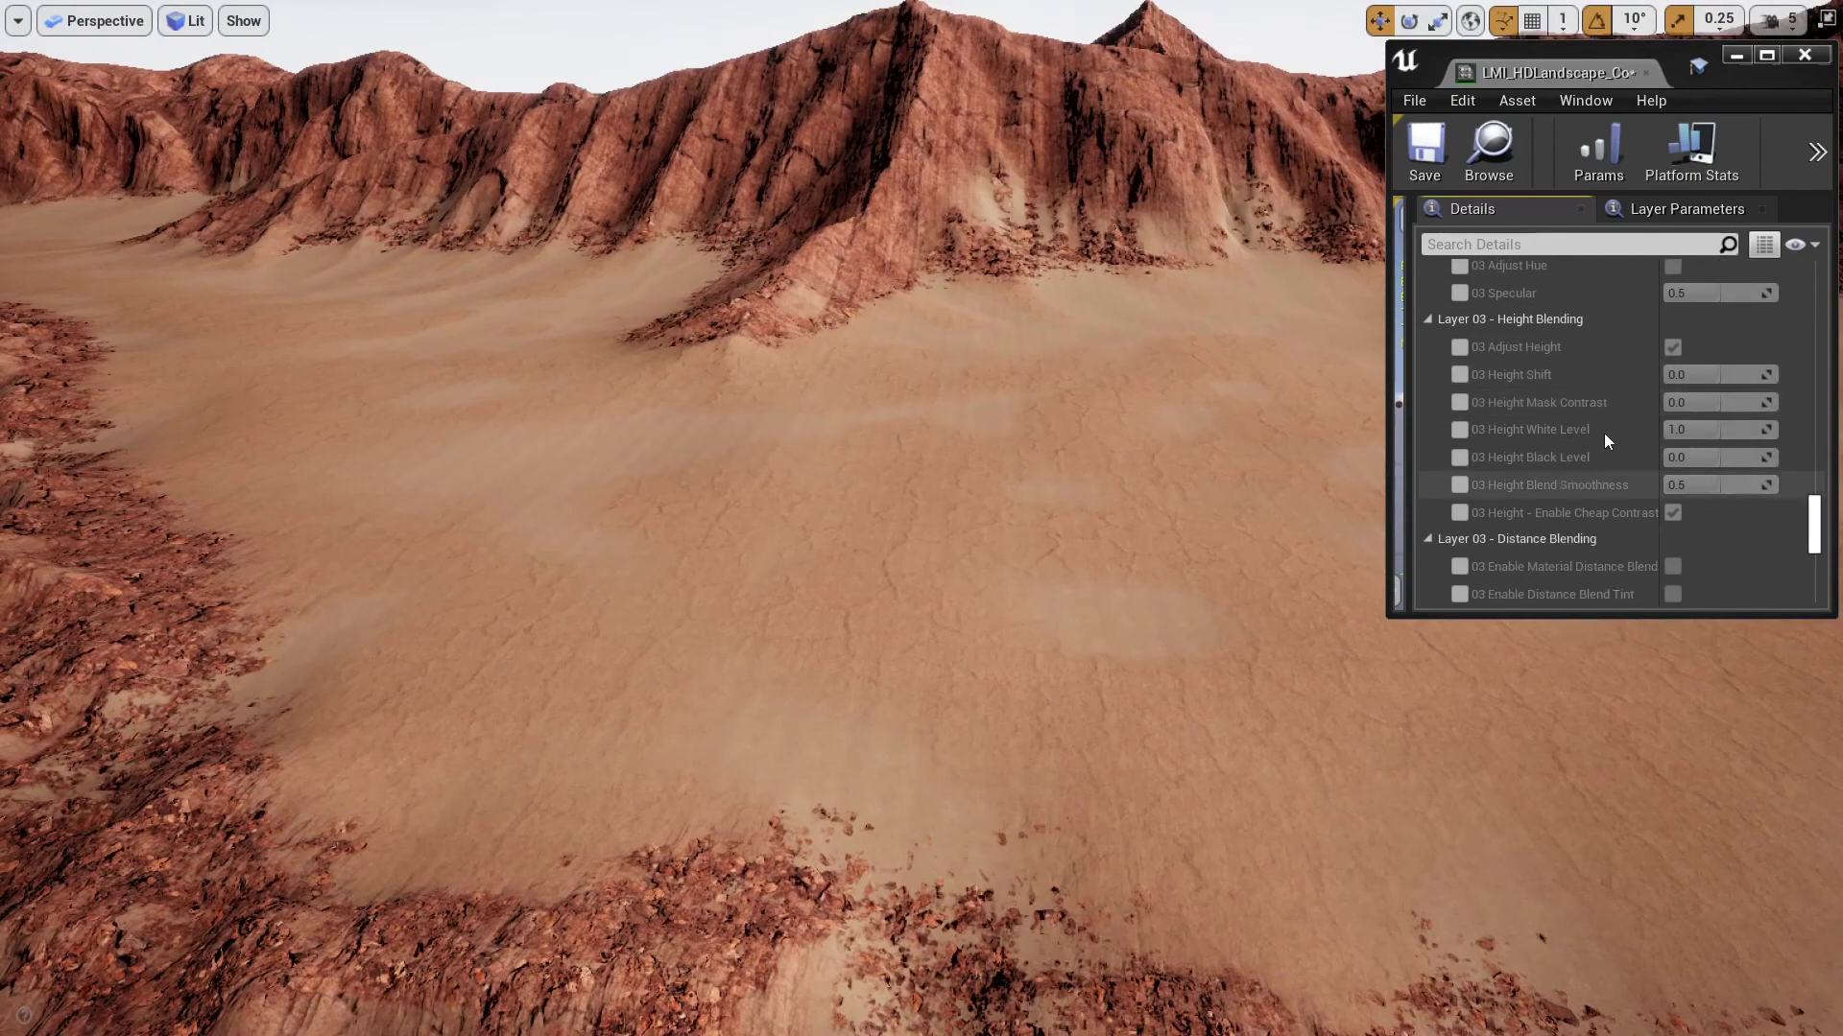
left_click(1459, 346)
left_click(1460, 374)
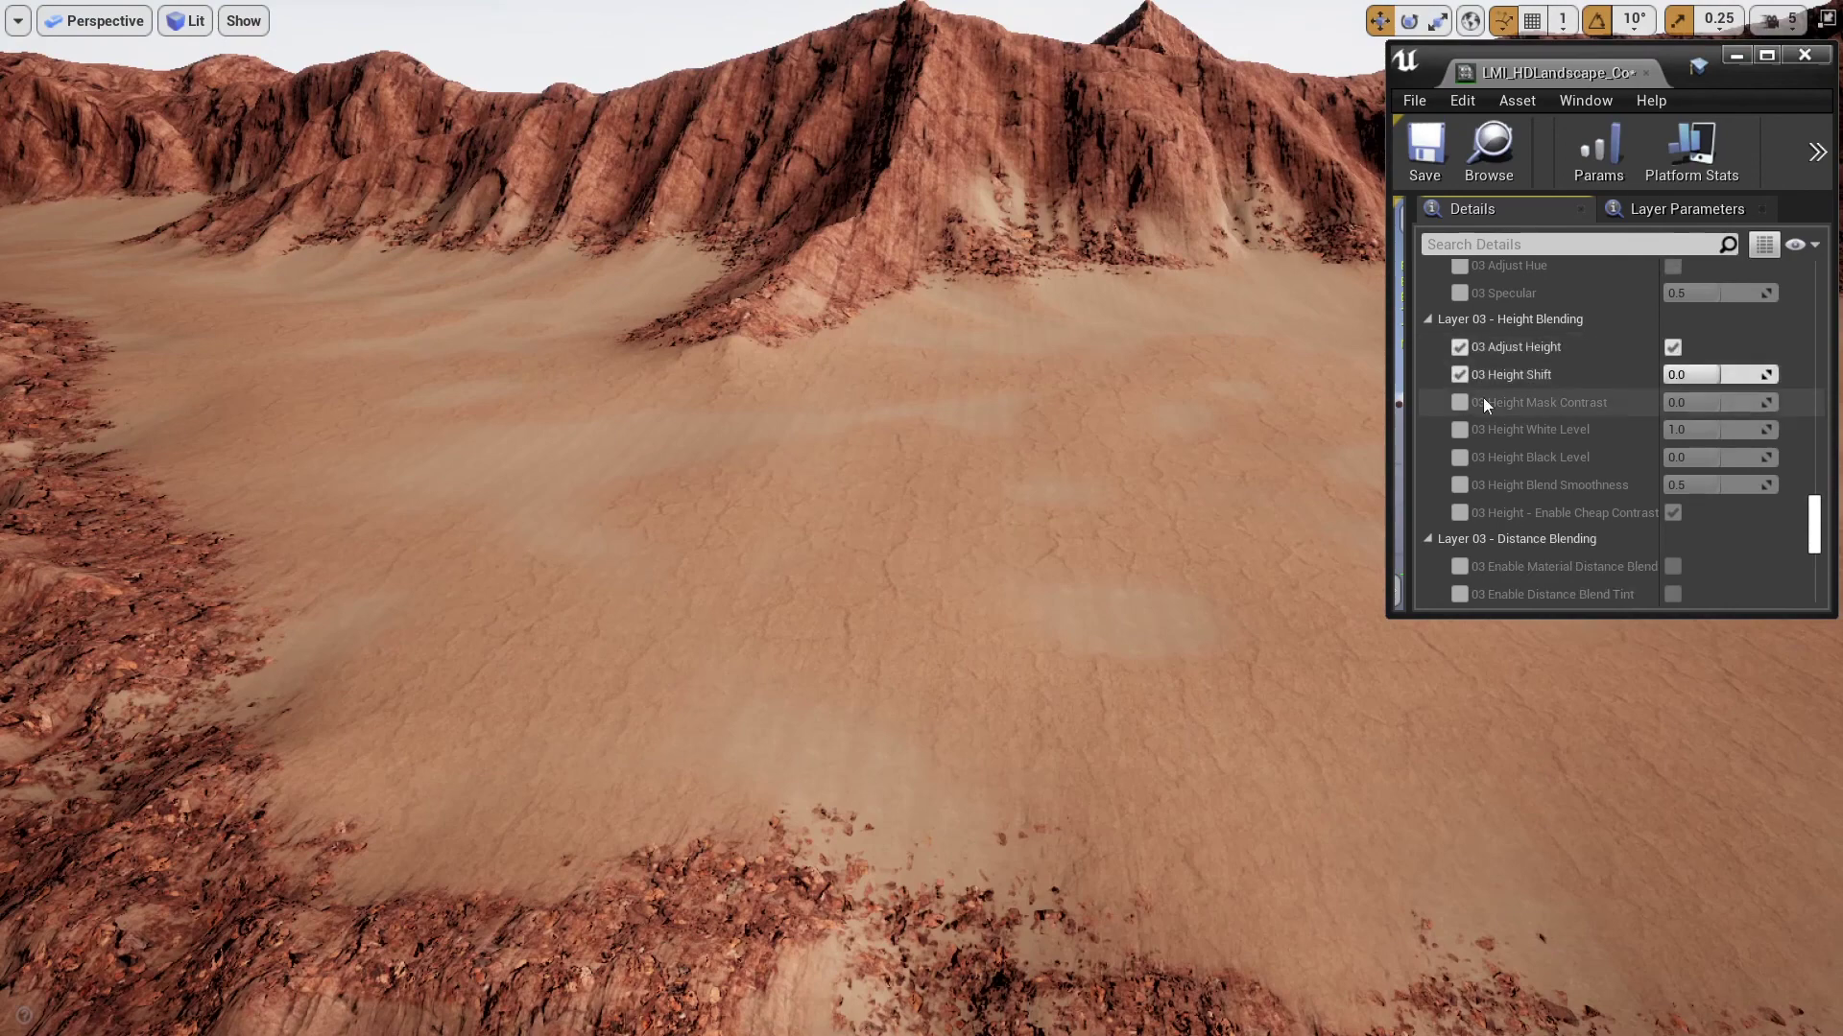
left_click_drag(1718, 377, 1727, 377)
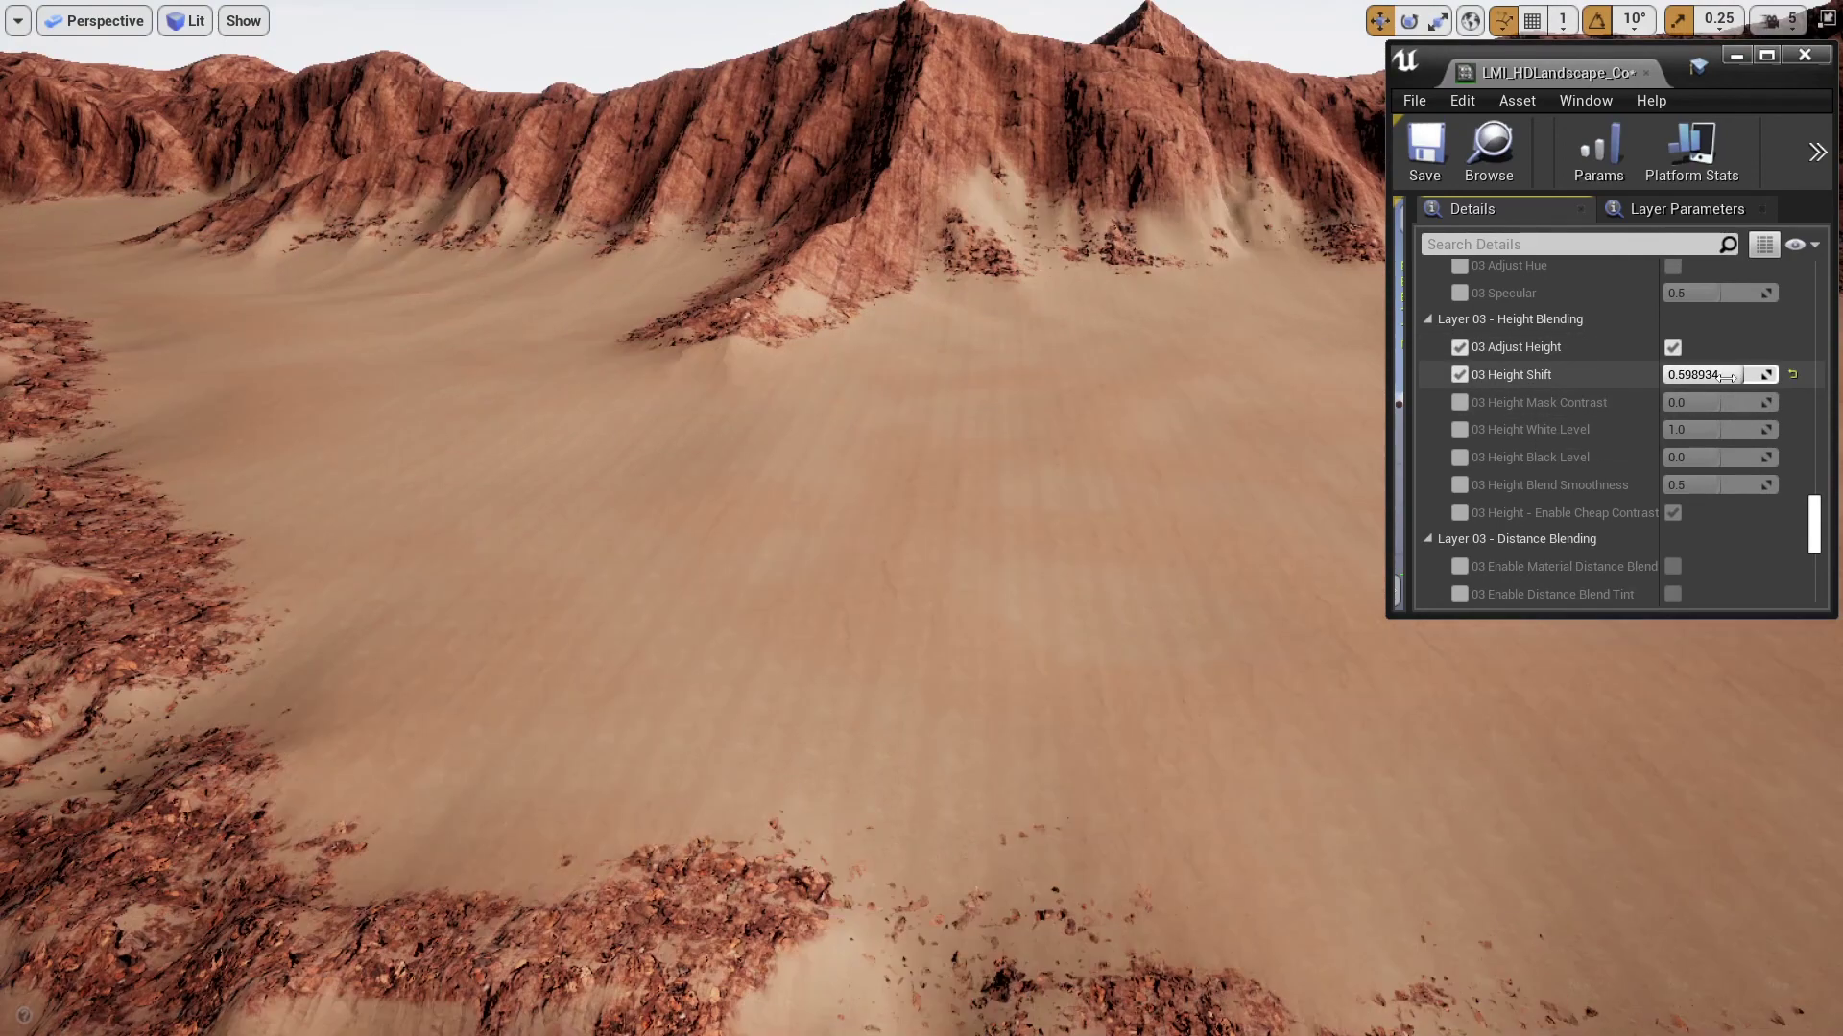
right_click_drag(851, 436, 851, 436)
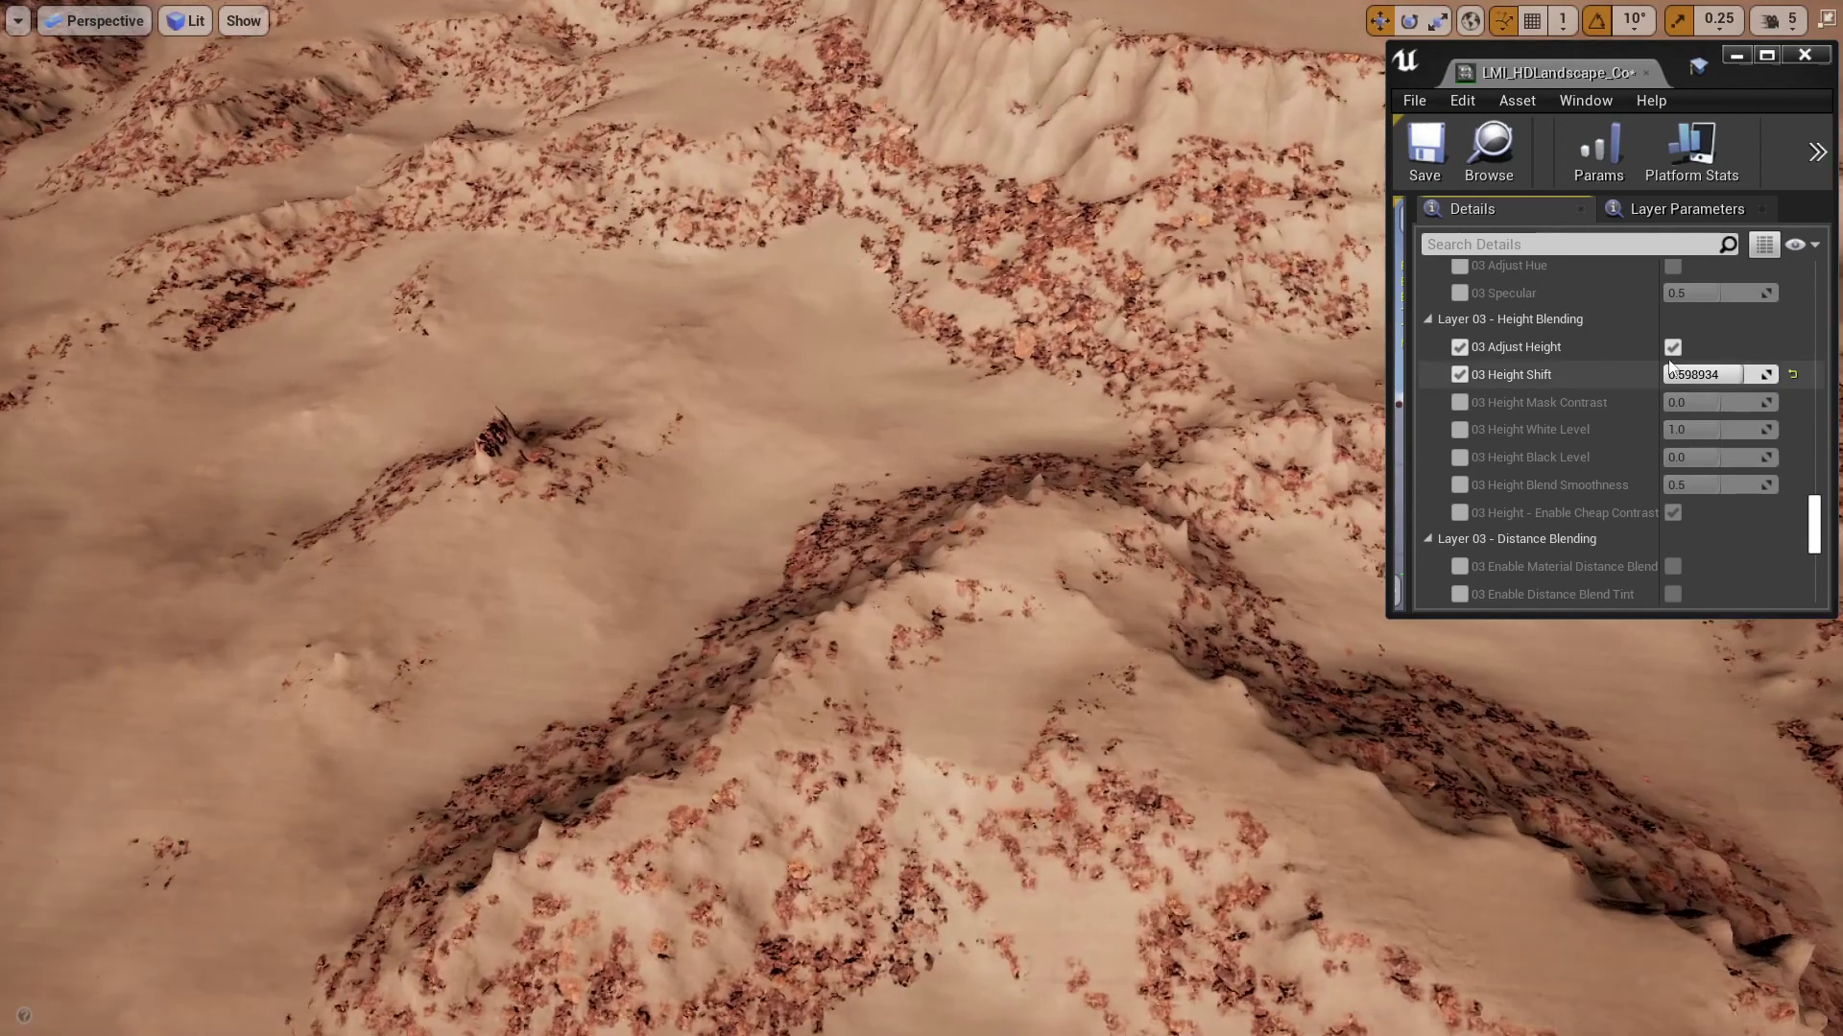
- Override Layer 03 height mask contrast to -2.329195
left_click(1459, 403)
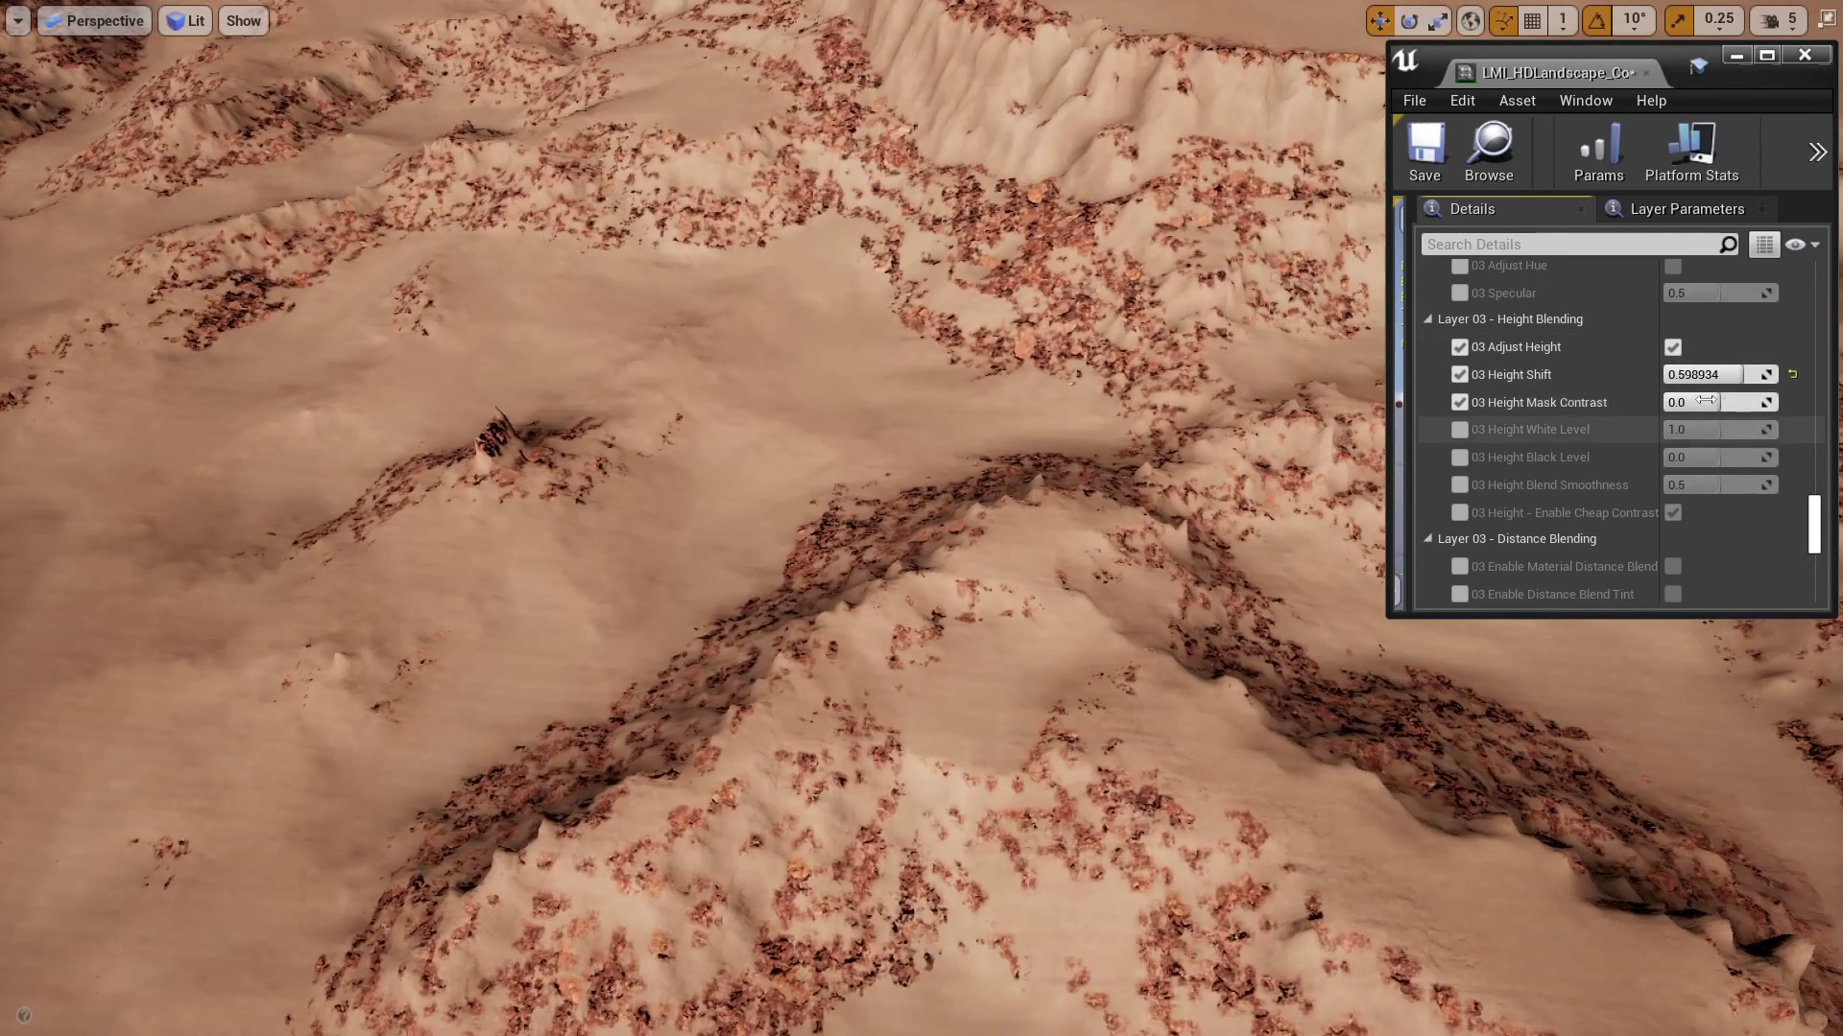
mouse_move(1706, 401)
left_mouse_down()
mouse_move(1732, 401)
mouse_move(1700, 402)
left_mouse_up()
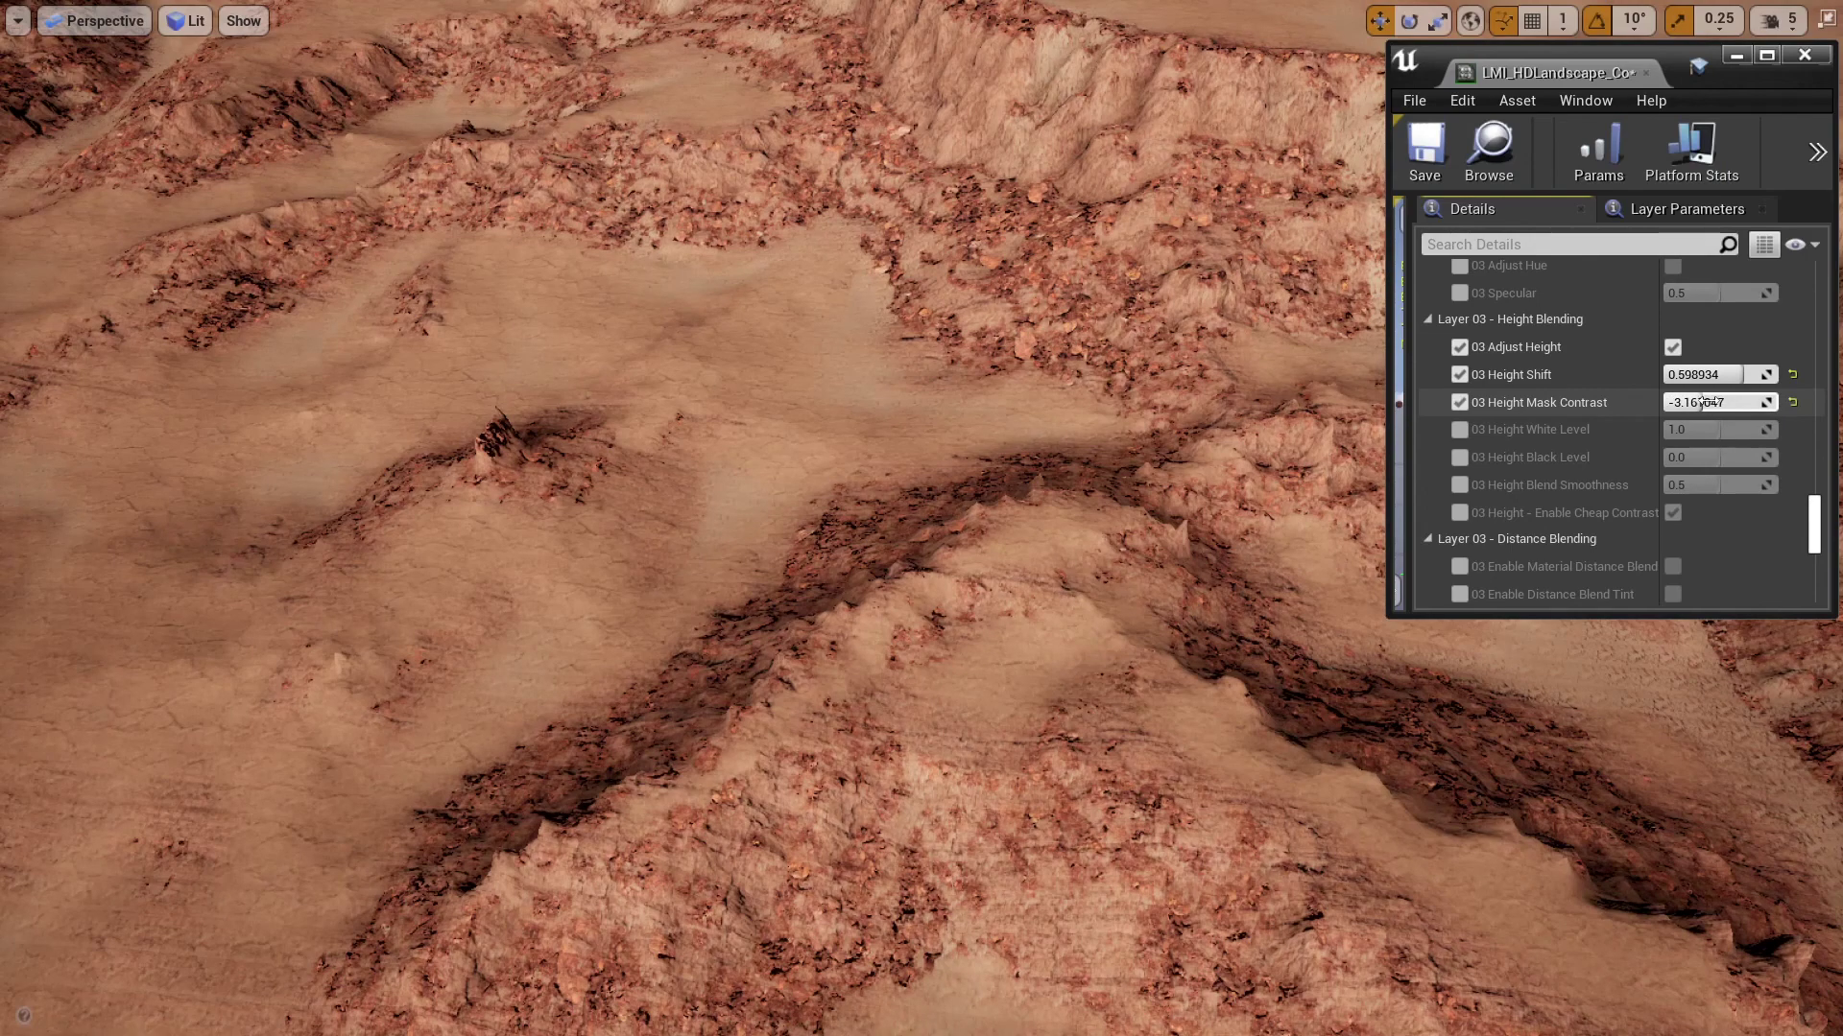
left_click_drag(1704, 403, 1707, 402)
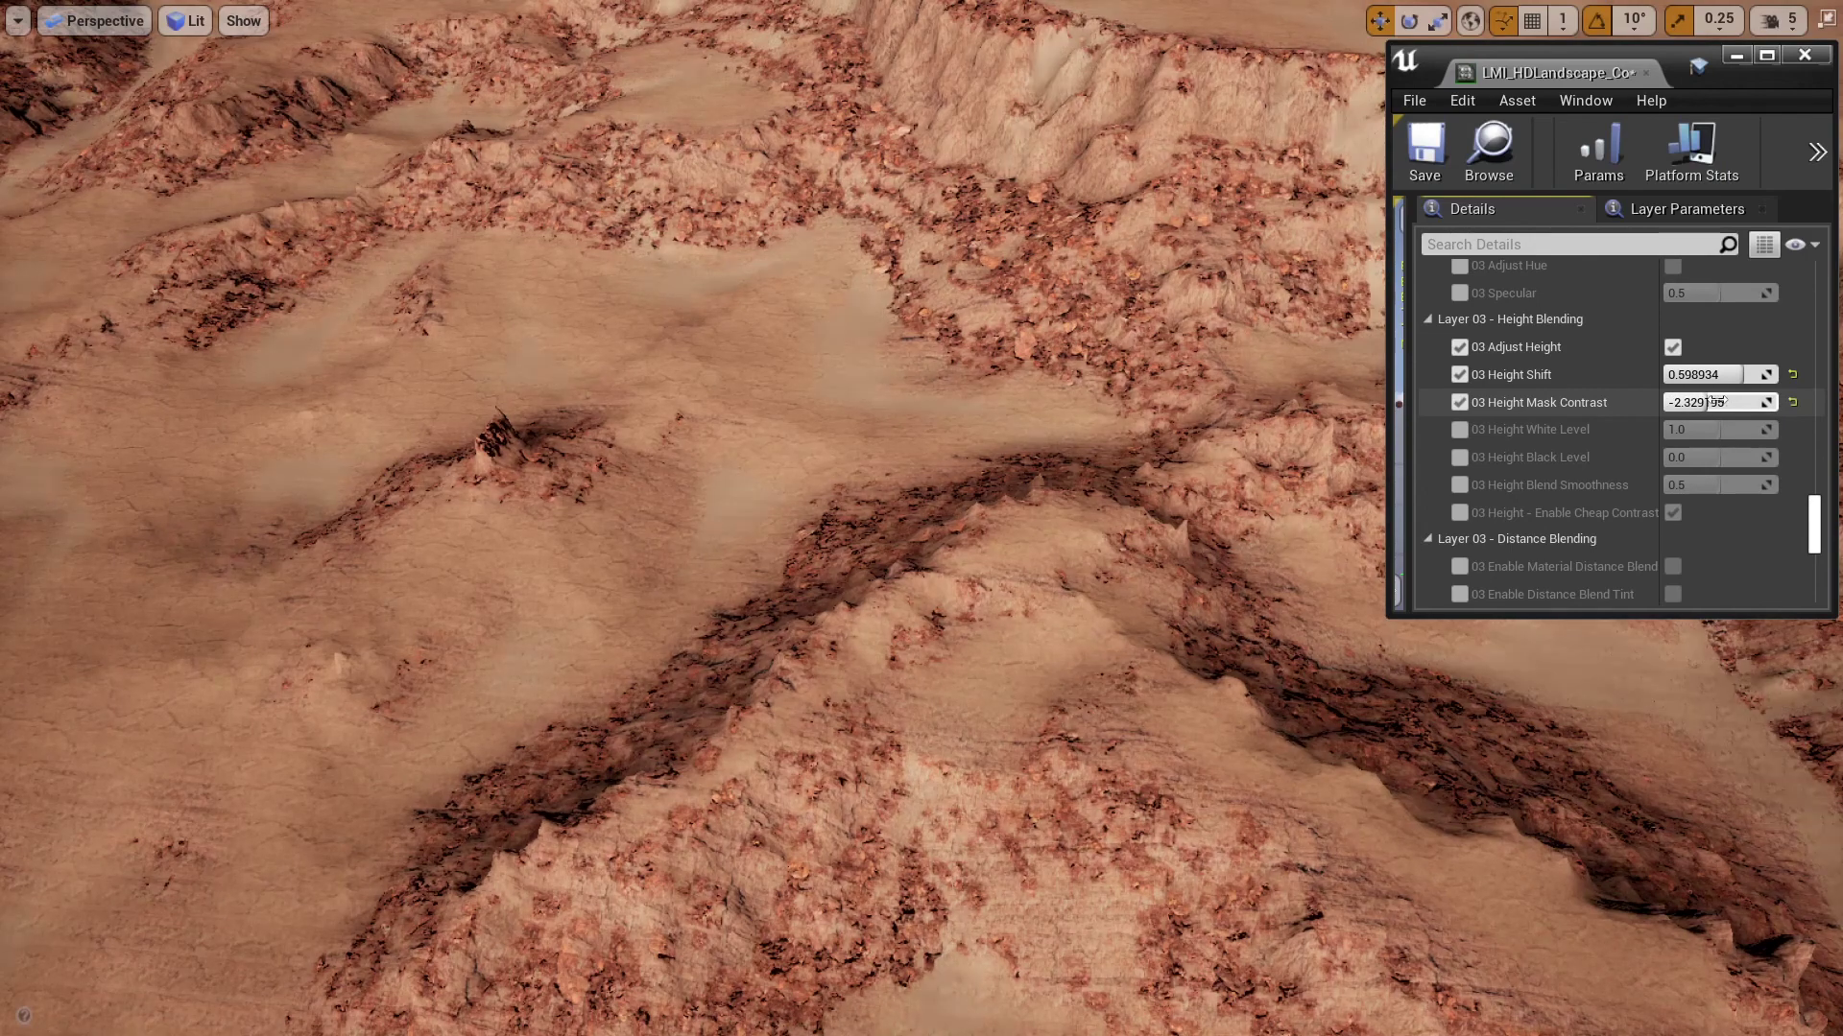
- Override Layer 03 height black level to -0.299467 and white level to 1.232919
left_click(1465, 429)
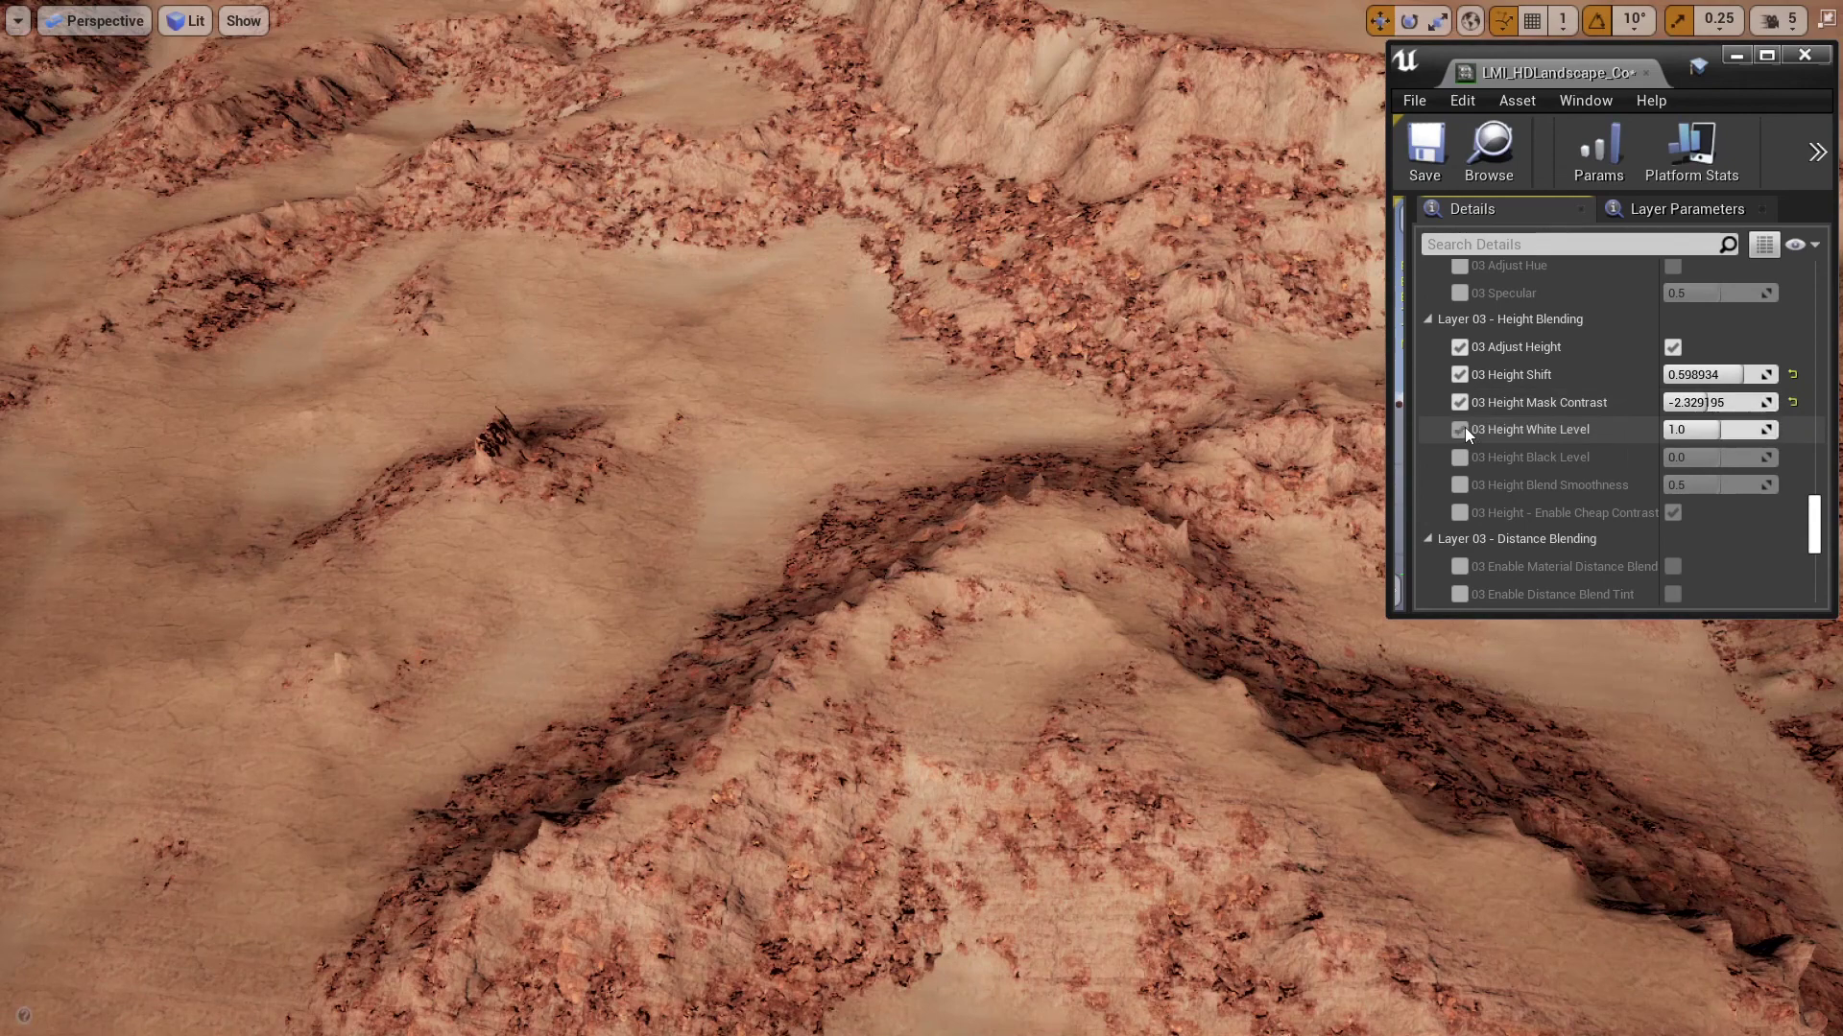
left_click(1459, 456)
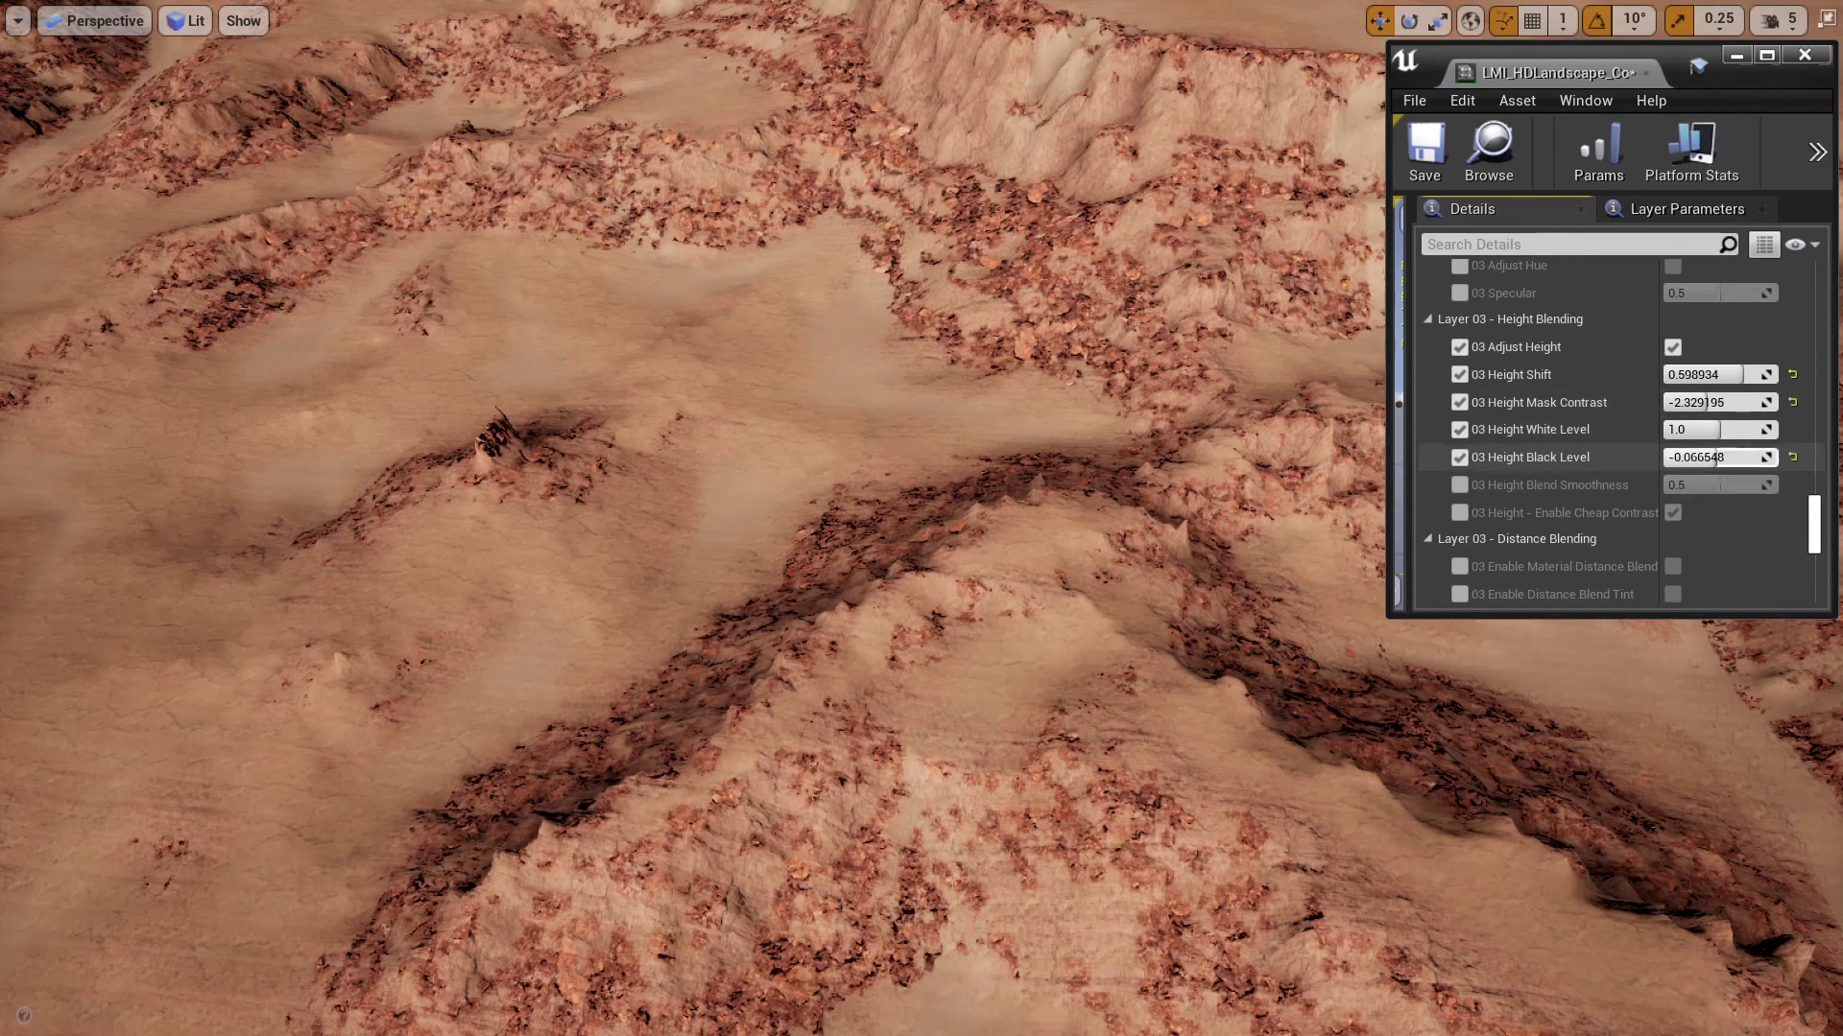
left_click_drag(1702, 457, 1698, 457)
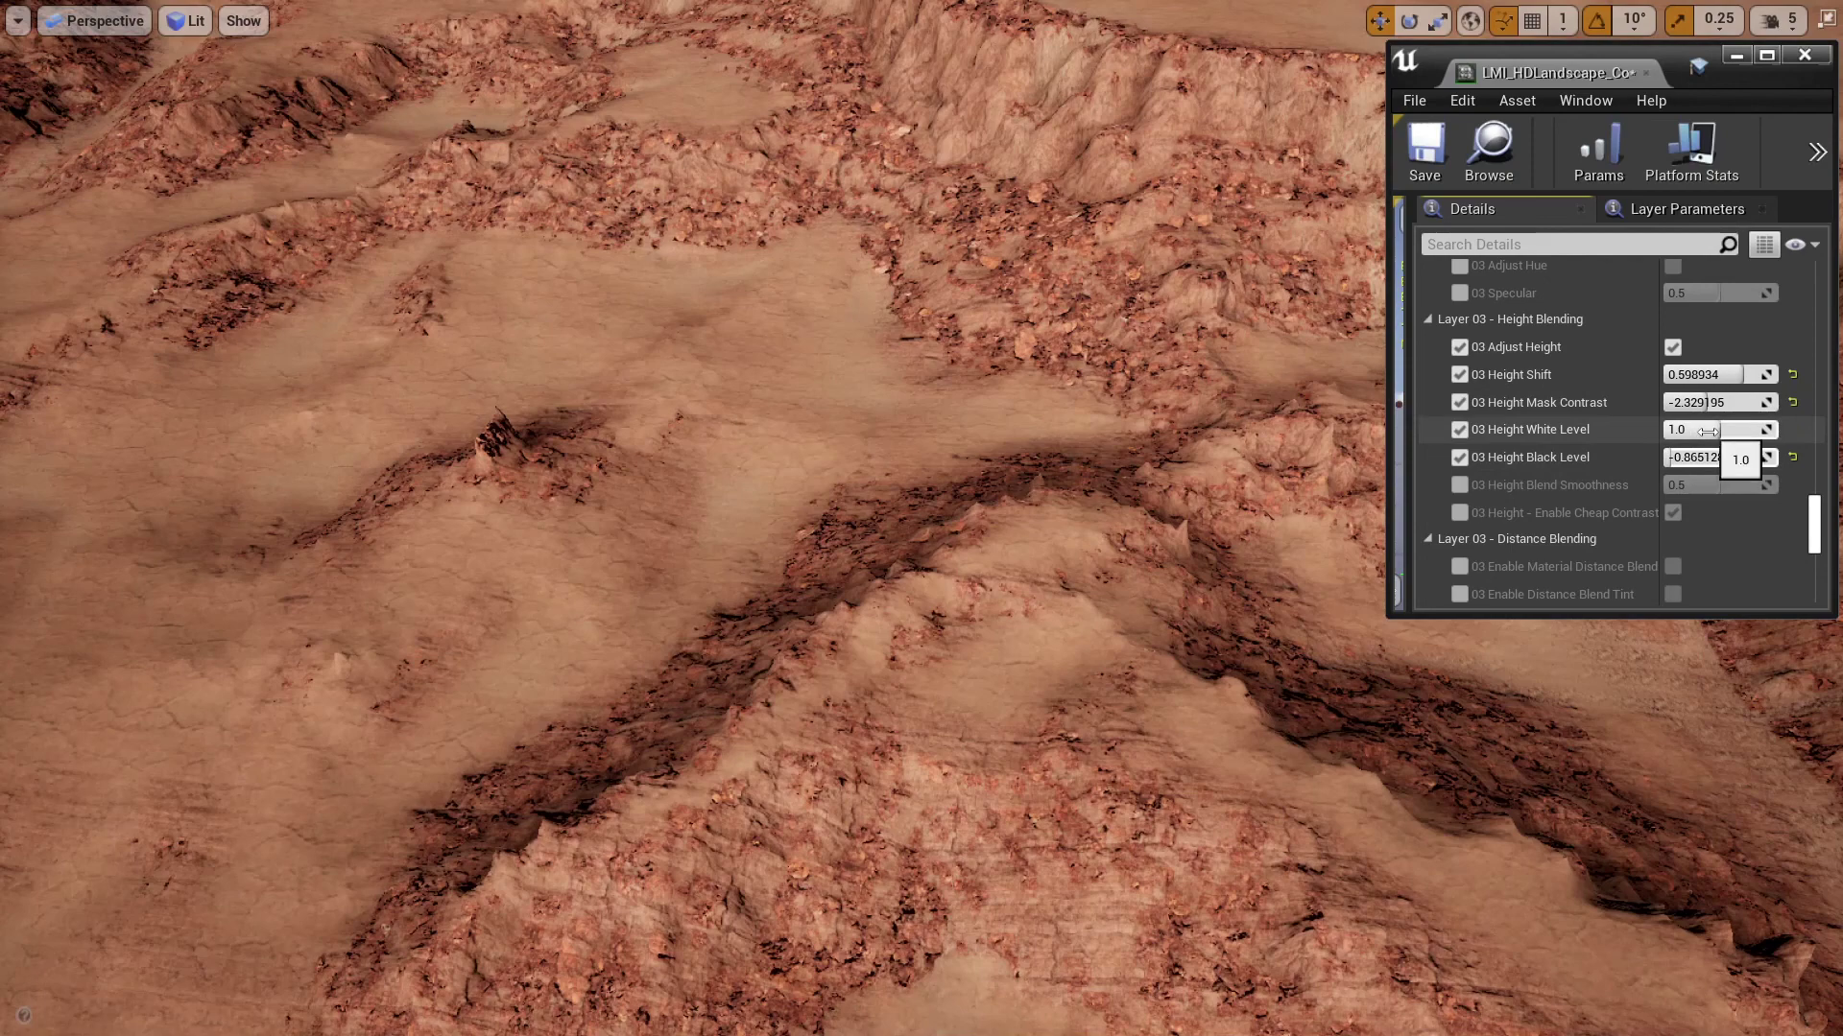
left_click_drag(1675, 458, 1731, 458)
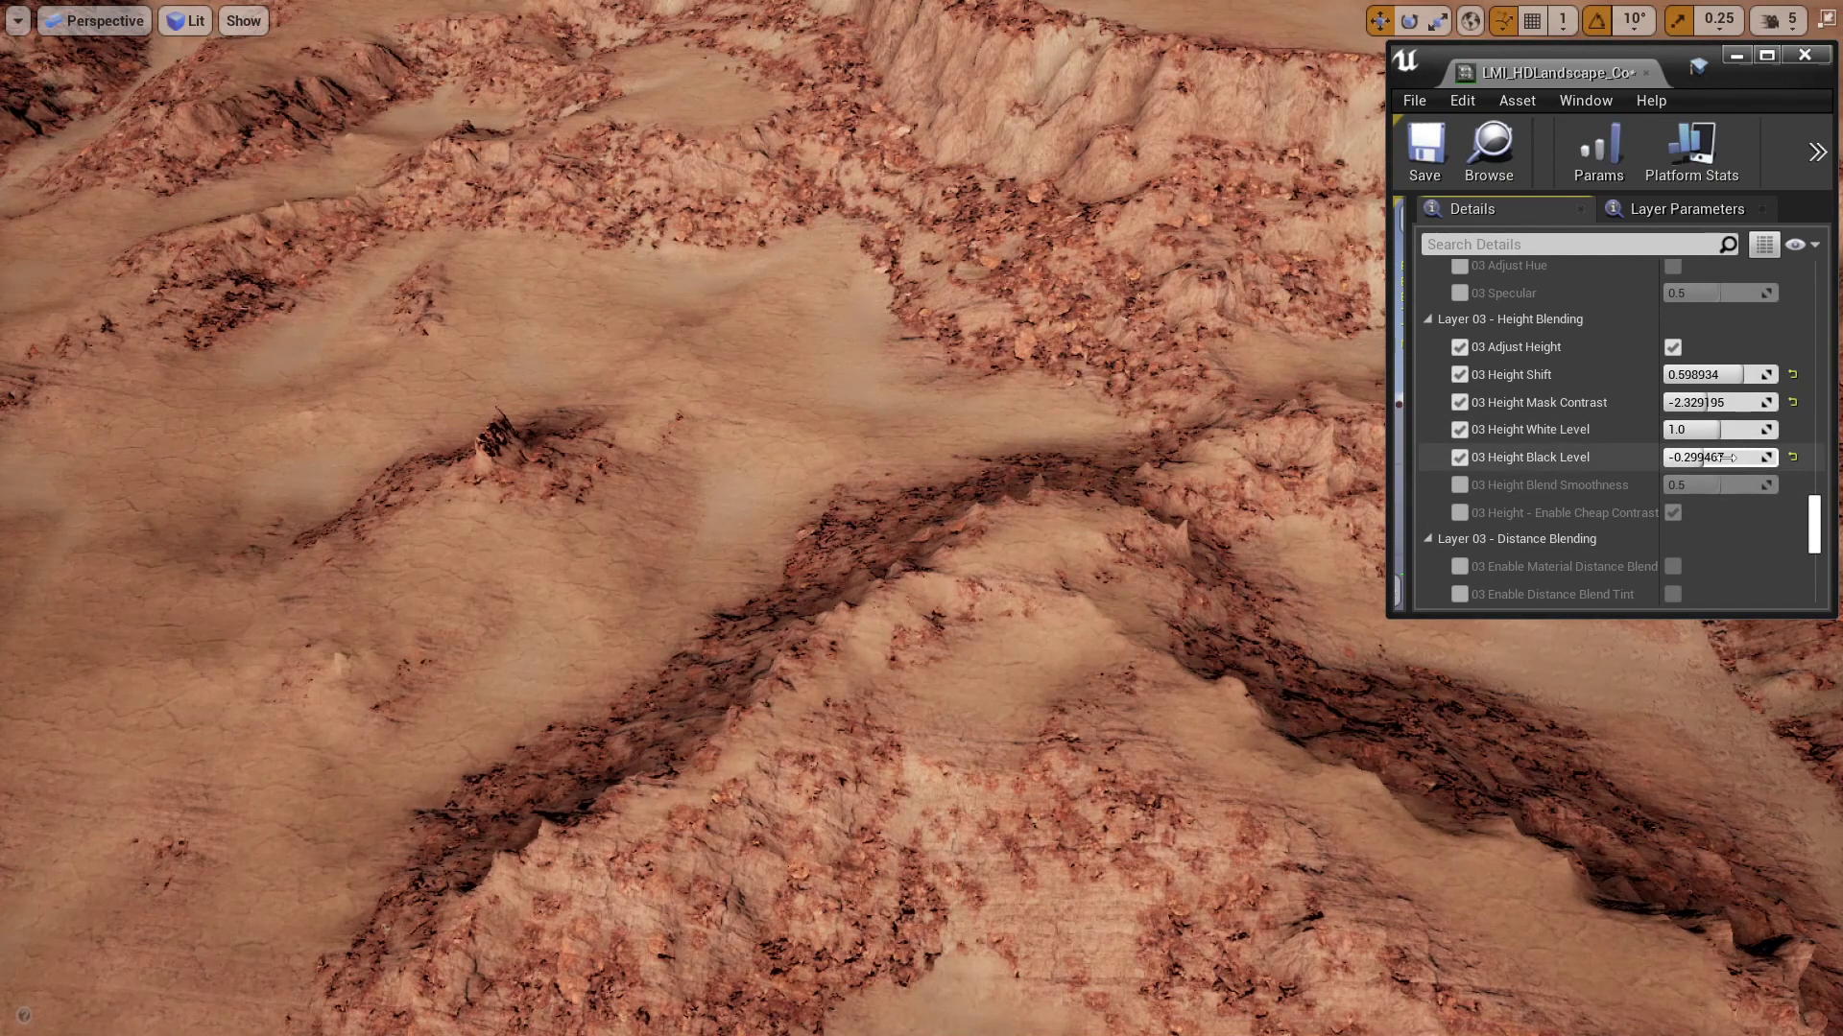
left_click(1459, 429)
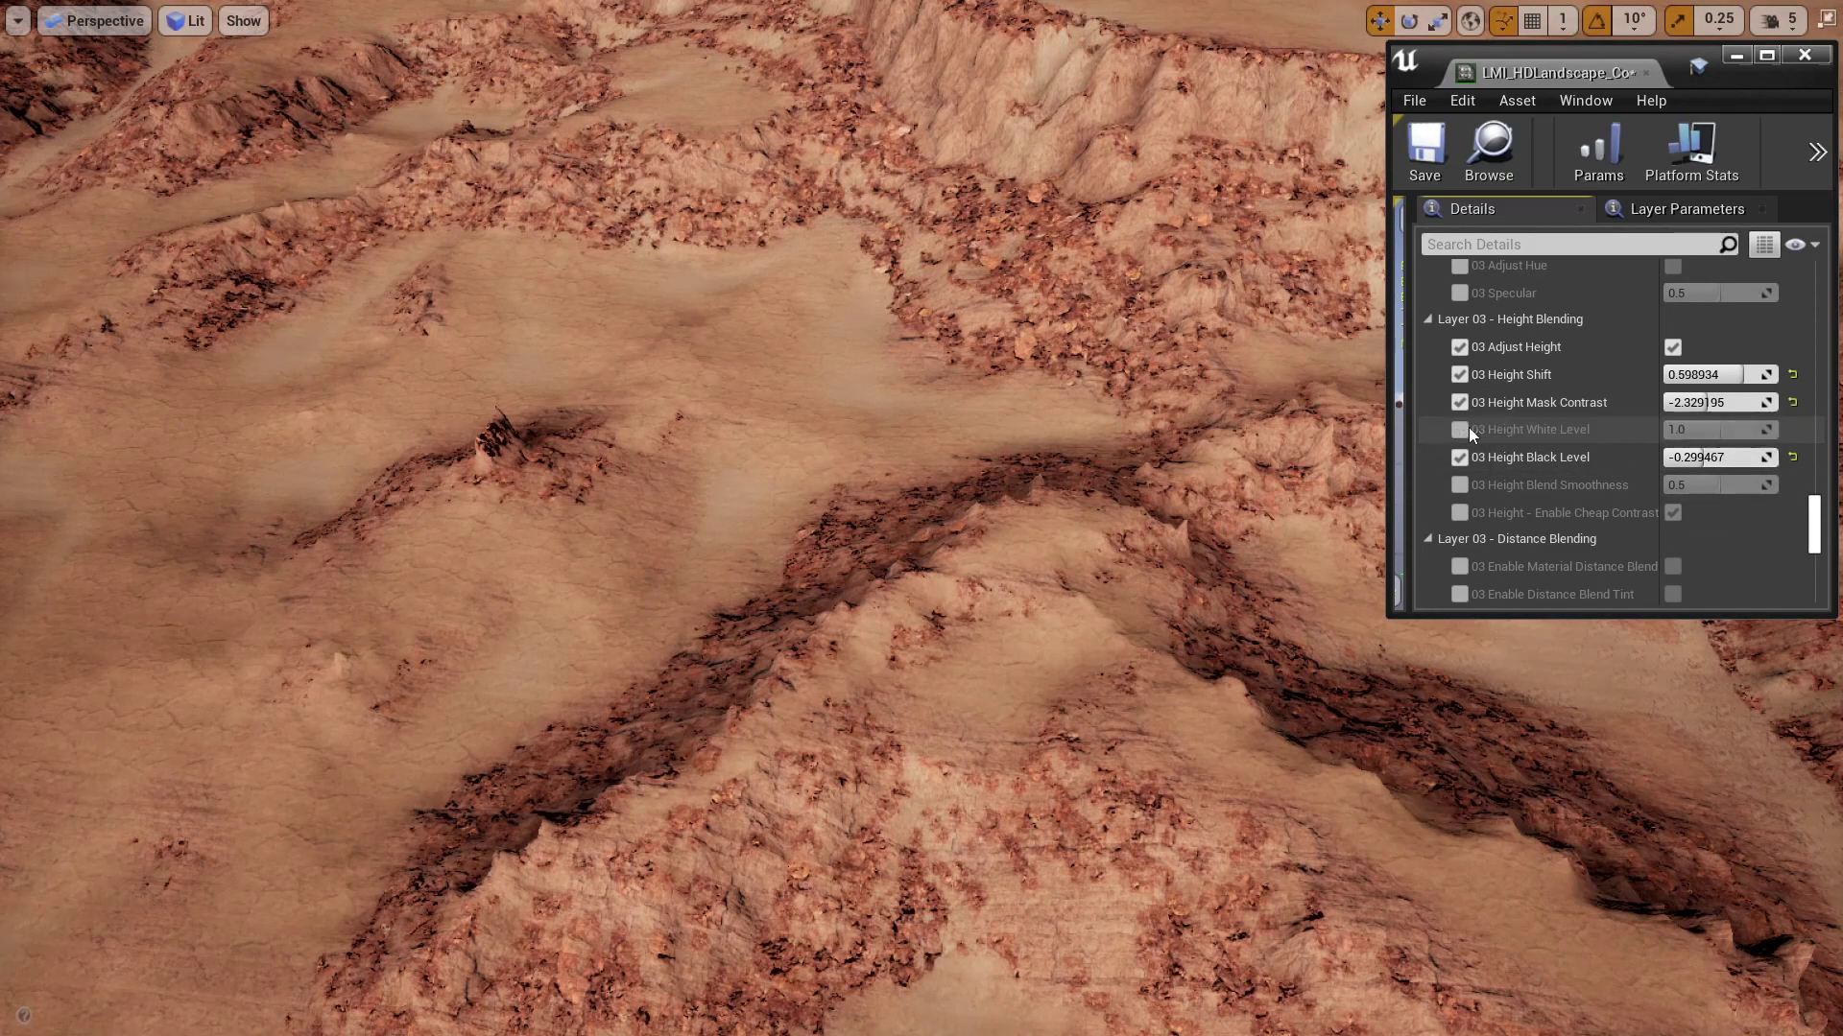
left_click(1460, 429)
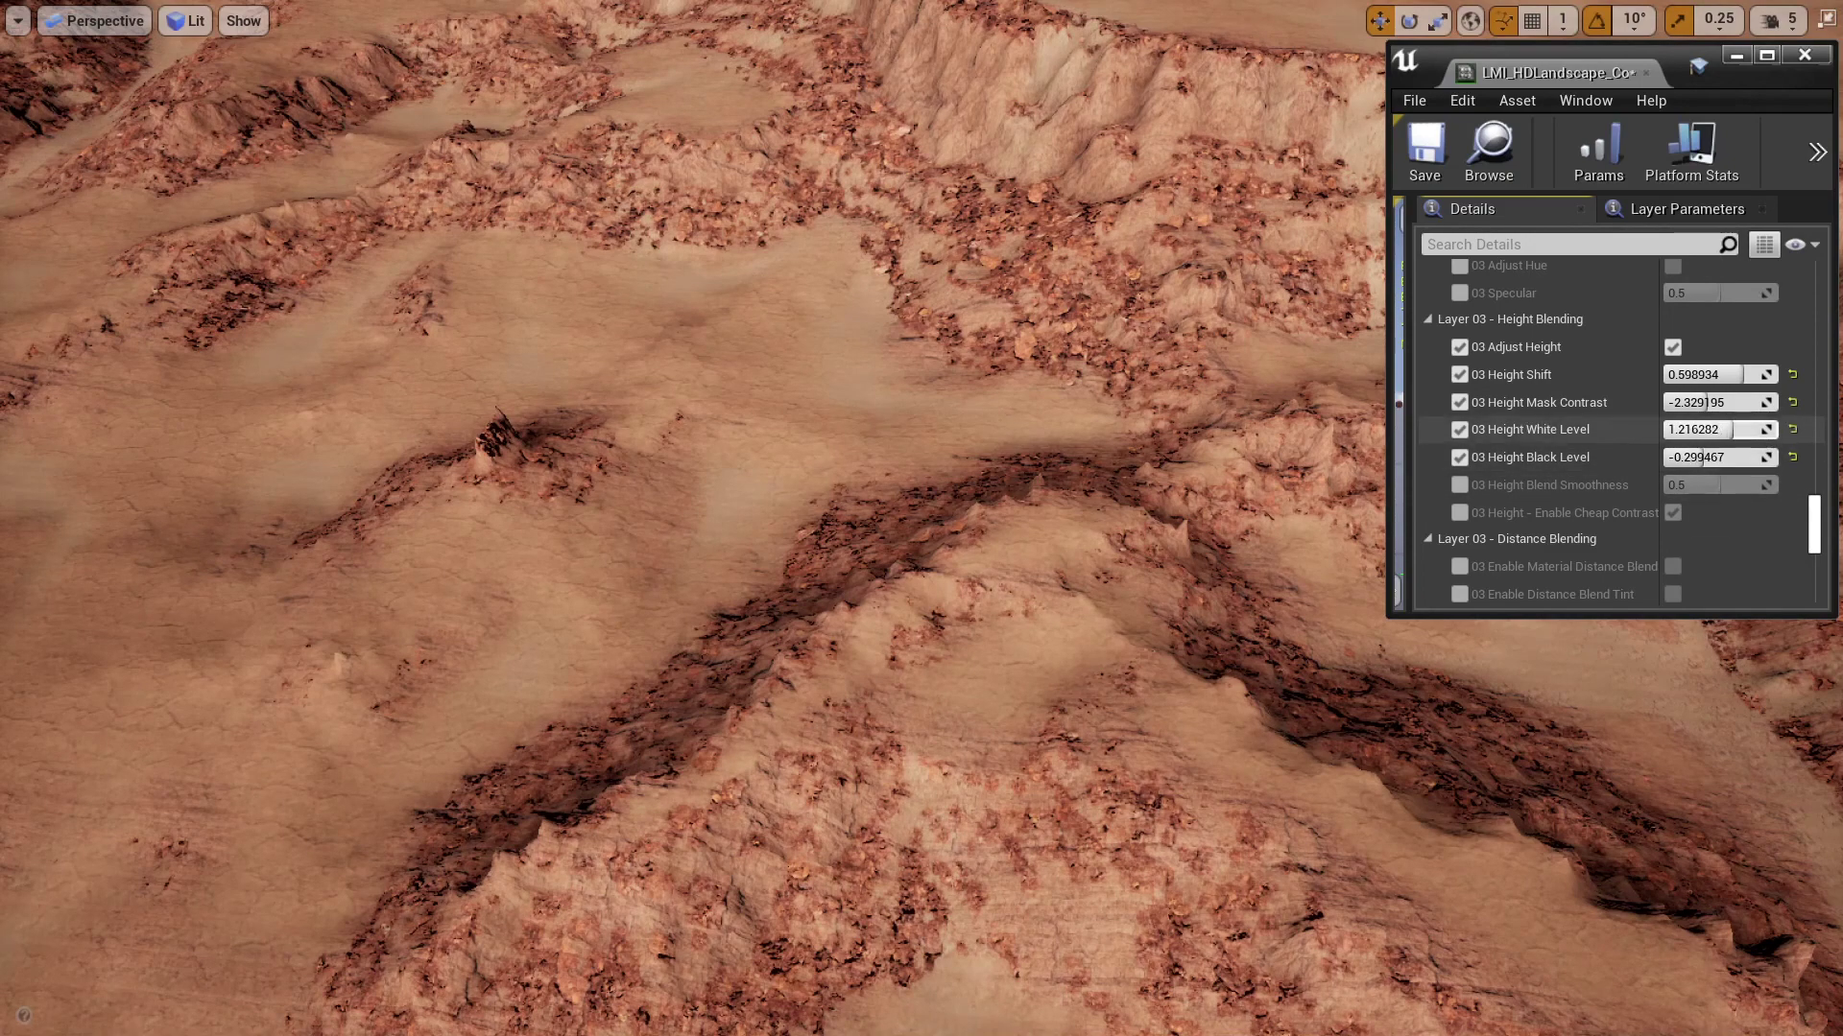
left_click_drag(1718, 429, 1722, 430)
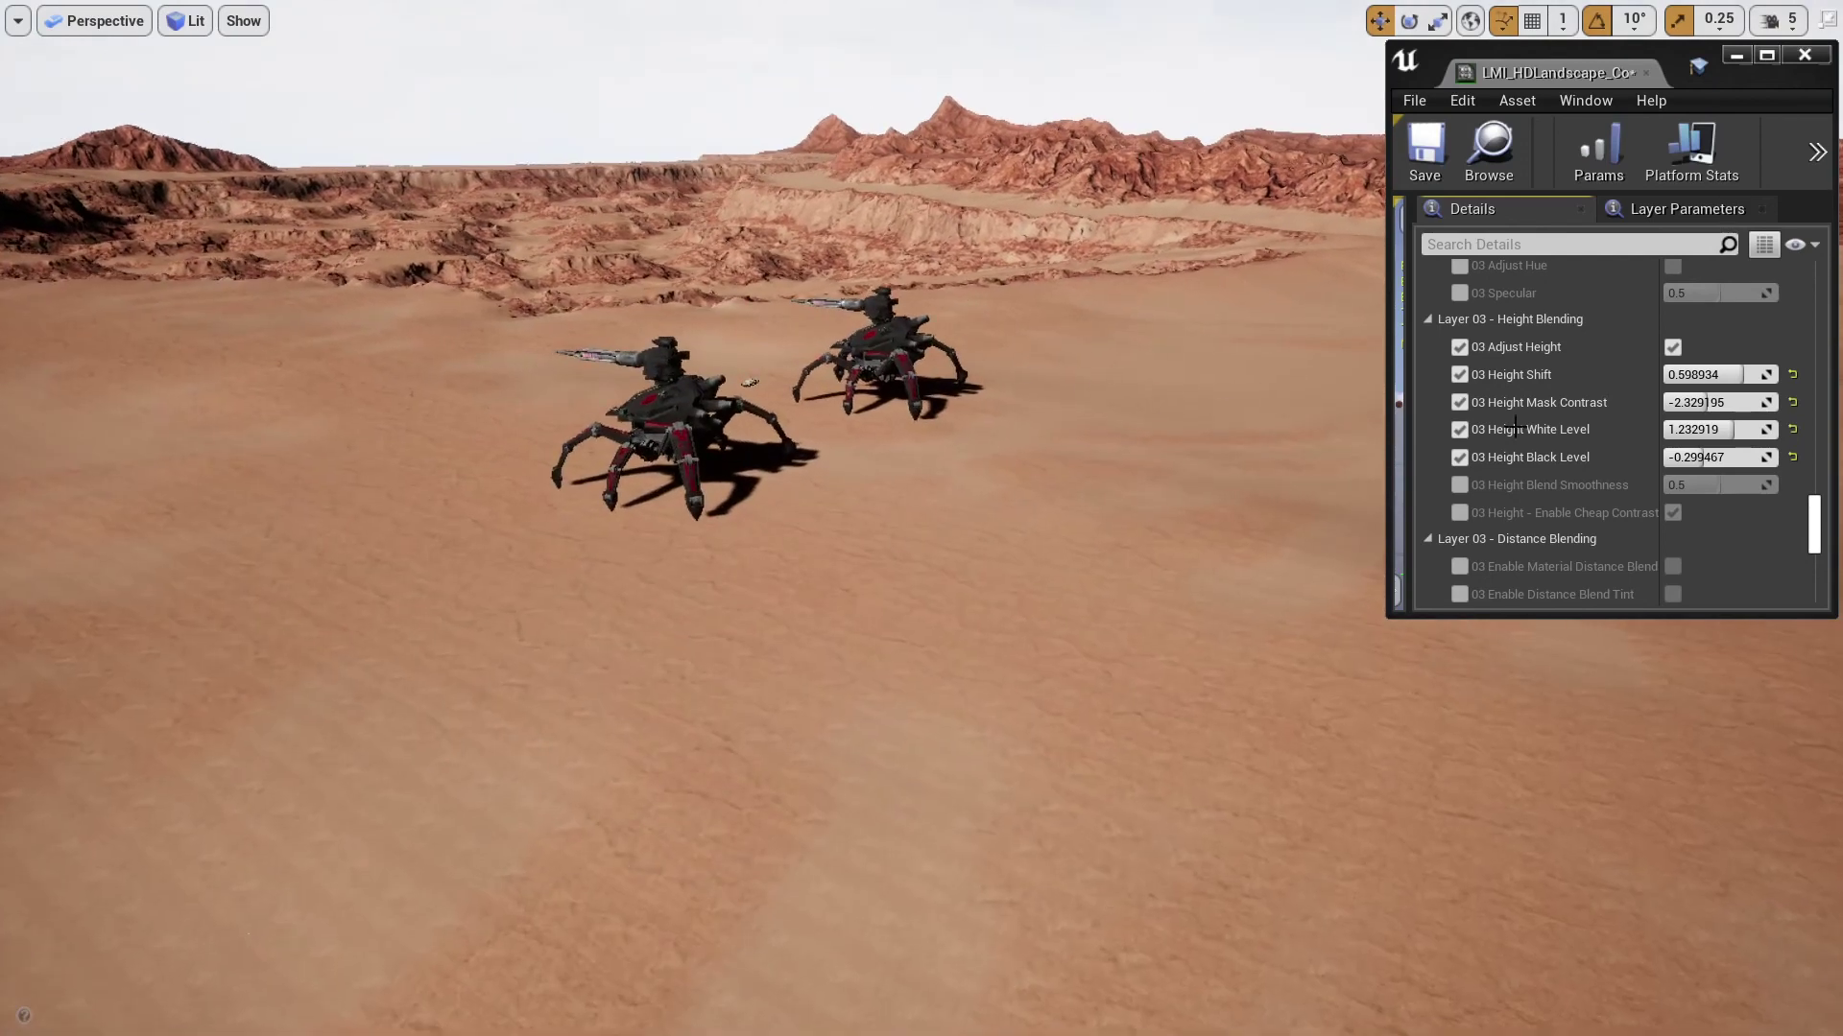
scroll(1706, 509, "down", 3)
scroll(1706, 509, "up", 5)
scroll(1708, 509, "up", 5)
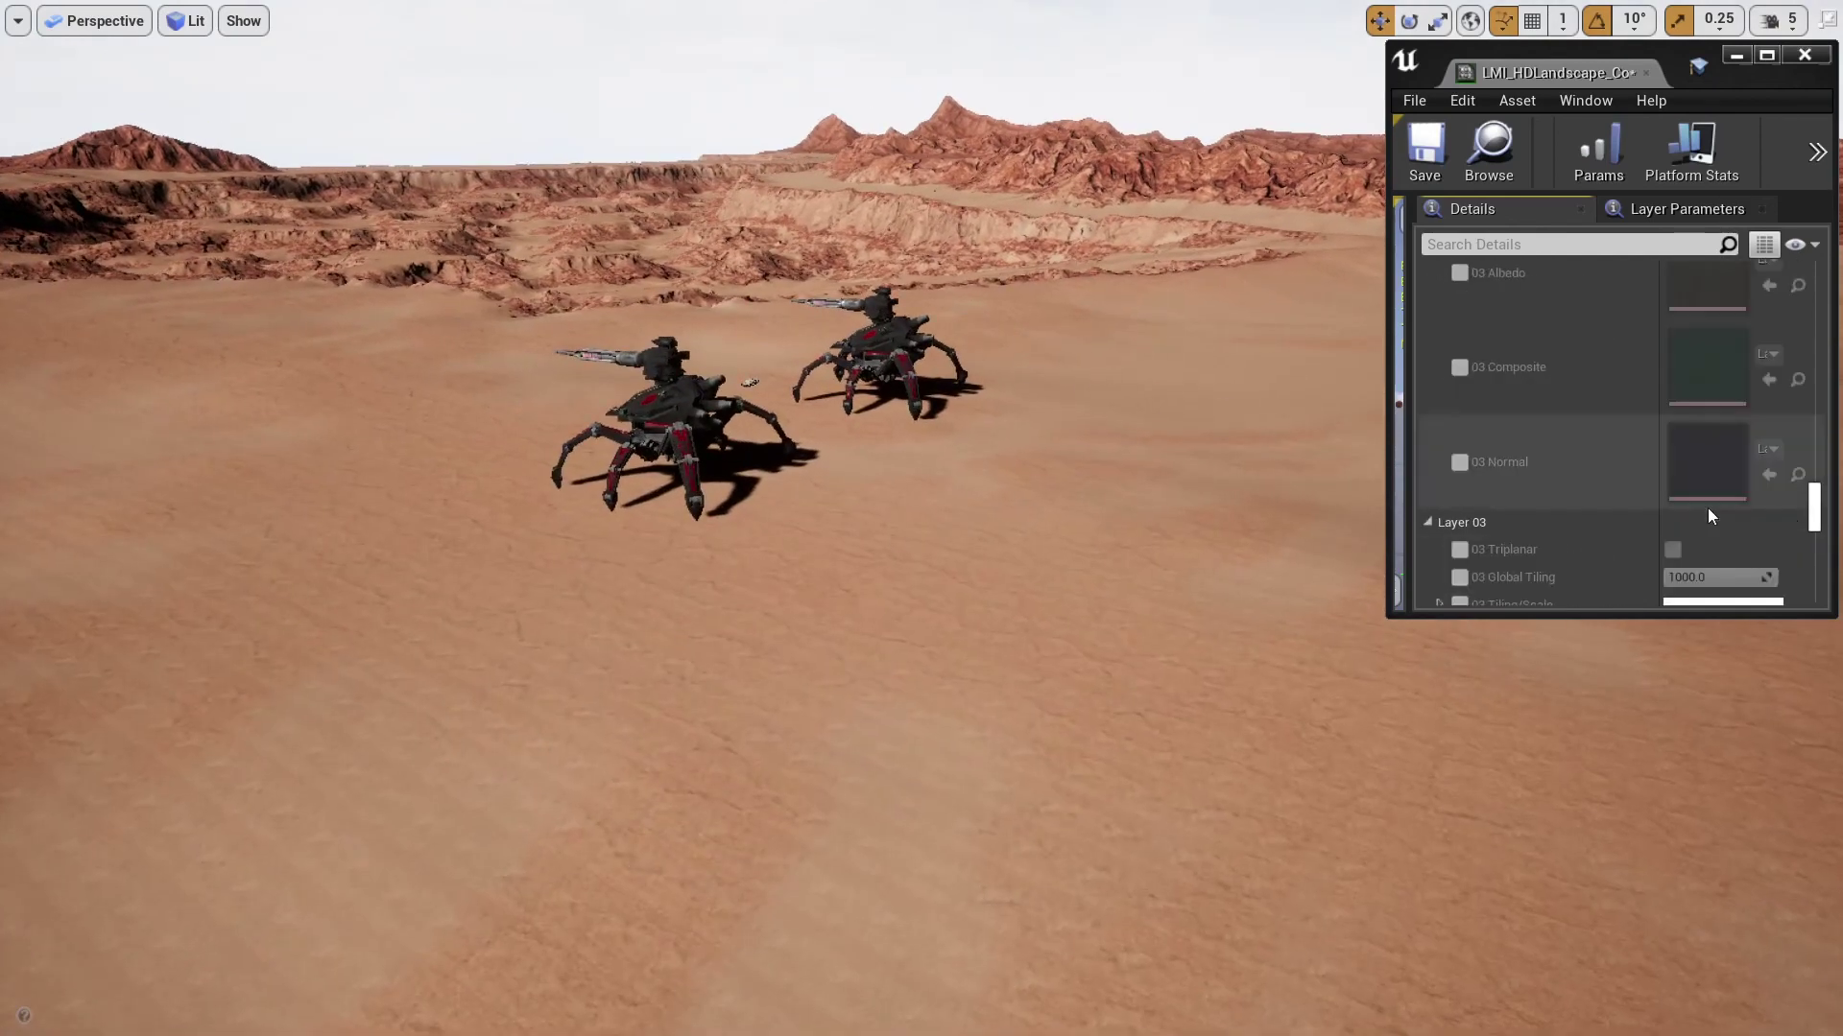